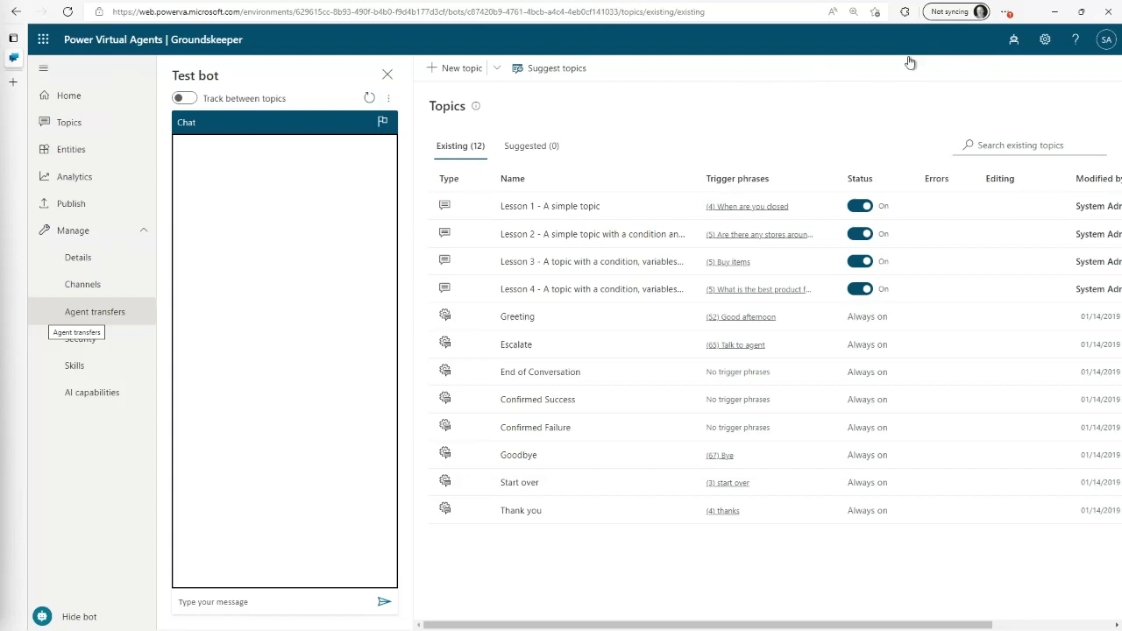
left_click(1014, 40)
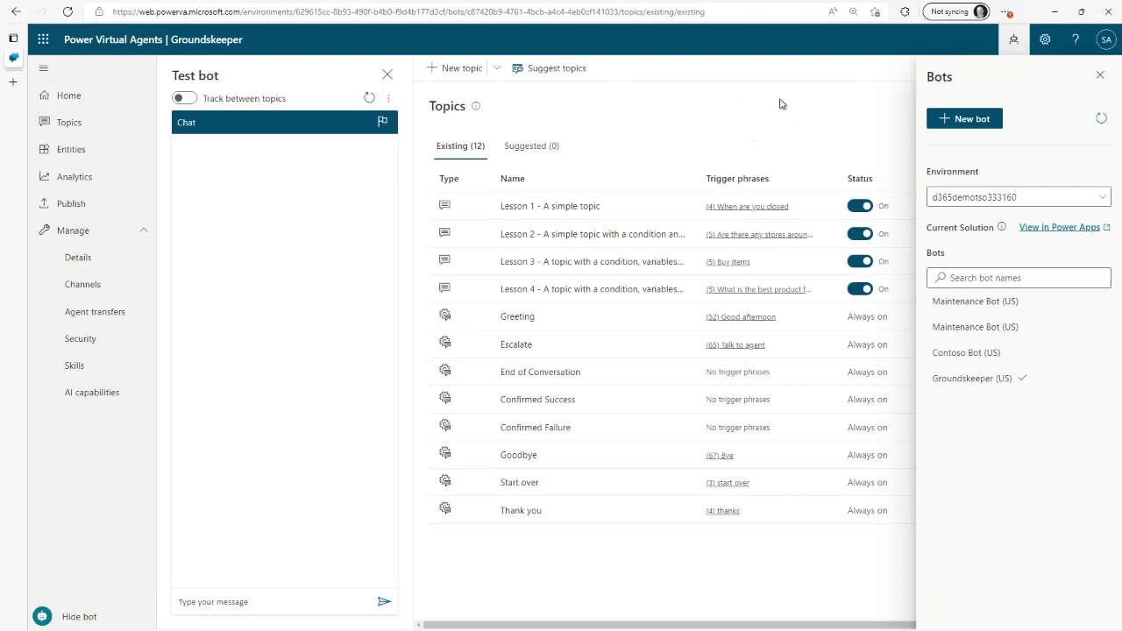
left_click(1101, 74)
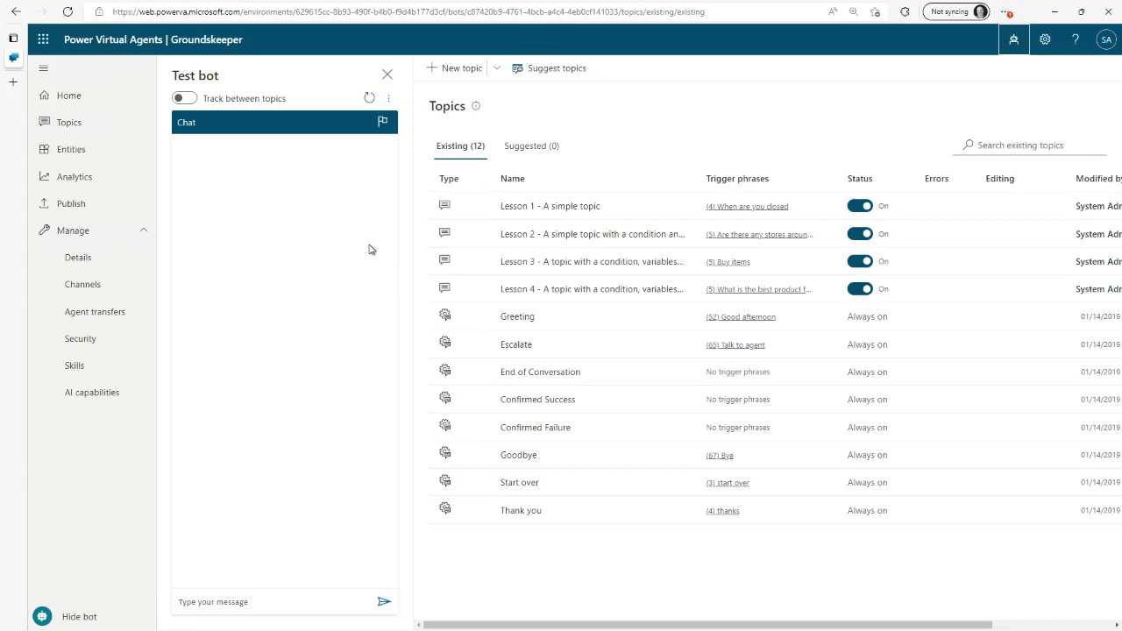
left_click(73, 99)
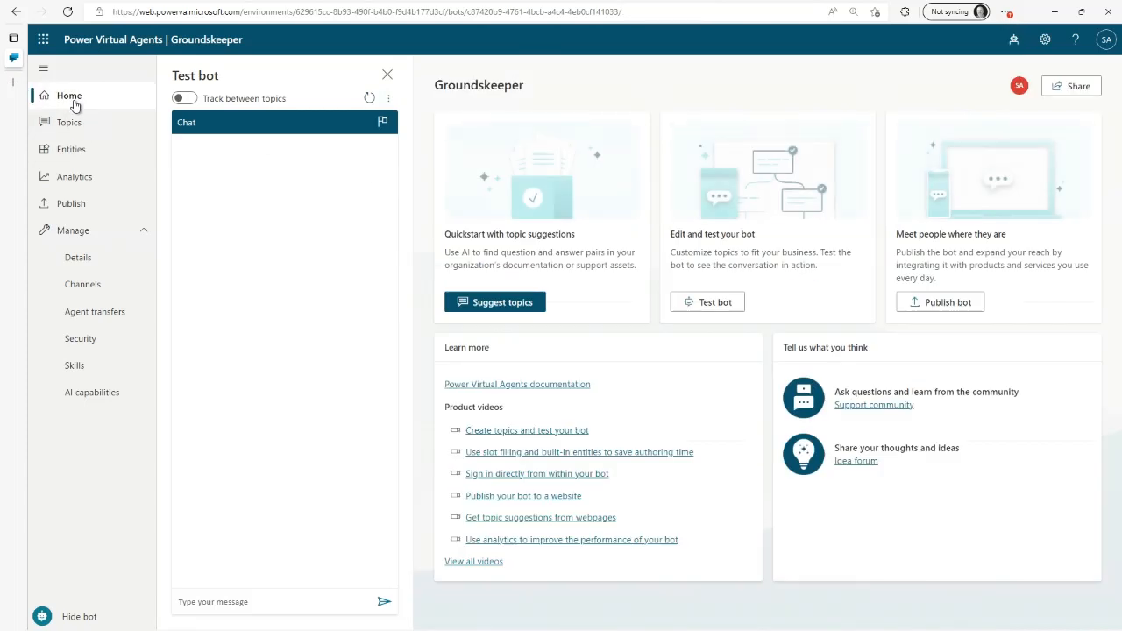
left_click(75, 230)
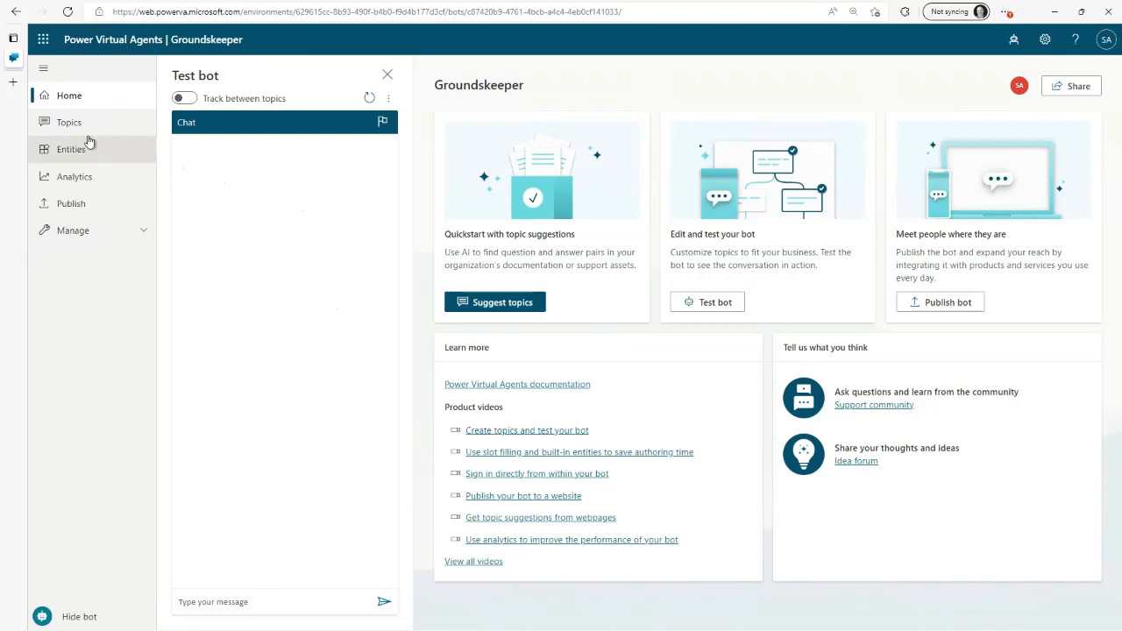
Create a new topic for the Groundskeeper bot and name it "Lookup an asset".
left_click(65, 124)
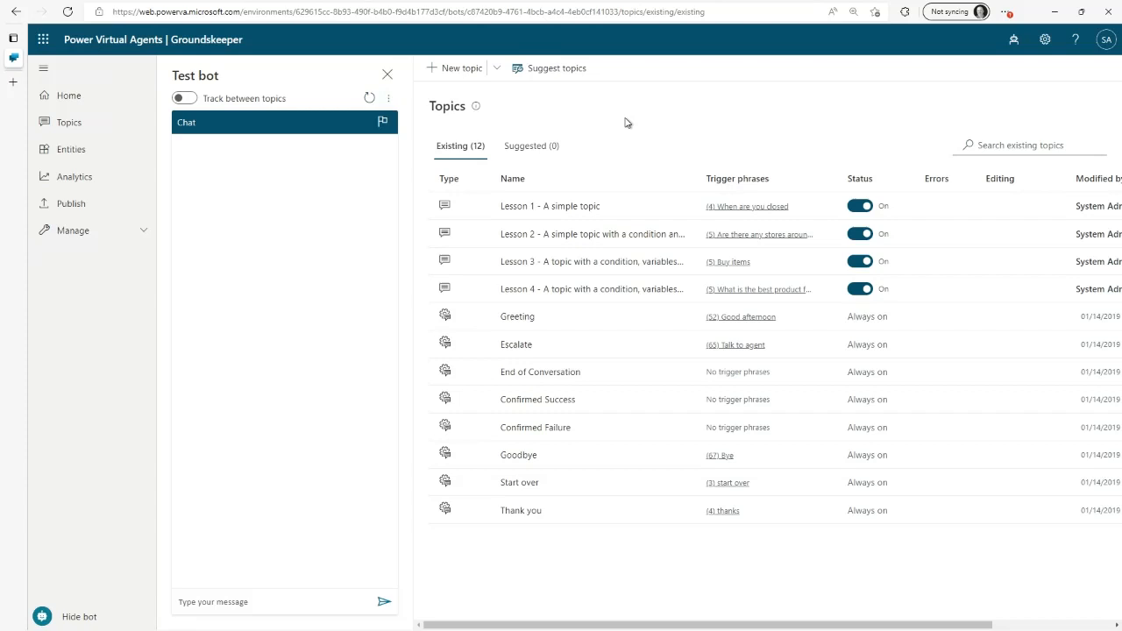
left_click(462, 69)
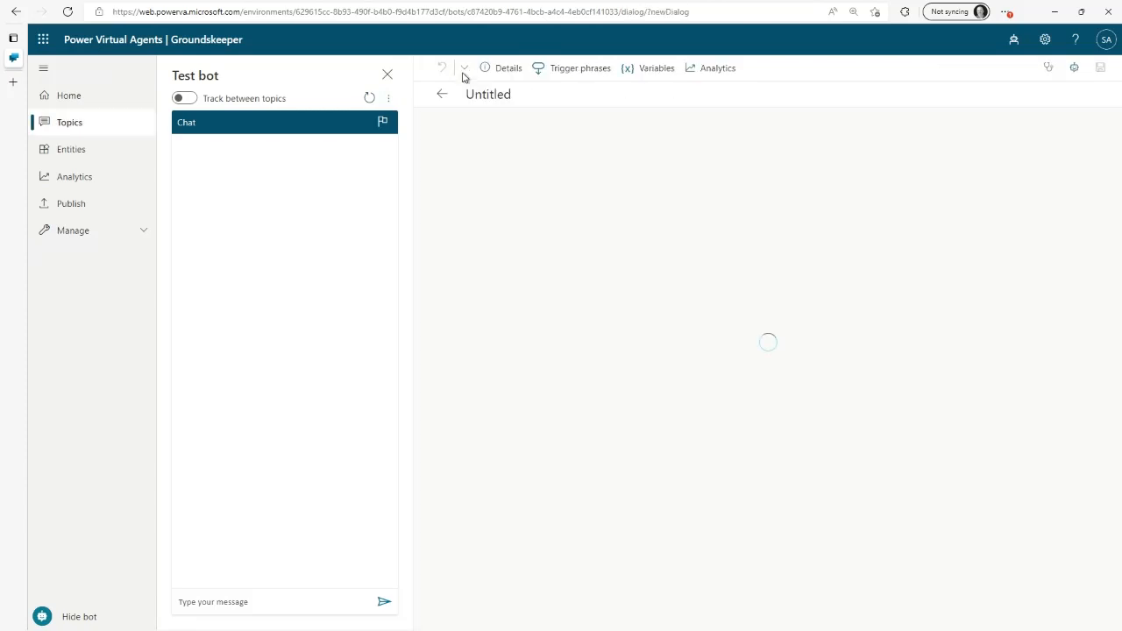
left_click(507, 94)
type("Lo")
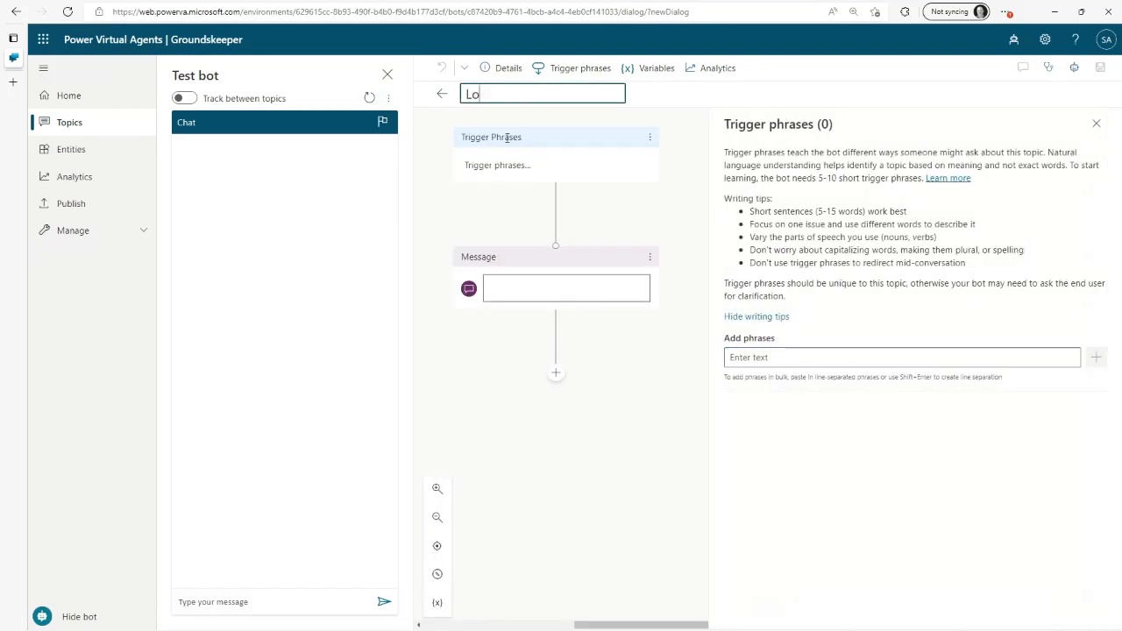
type("okup an as")
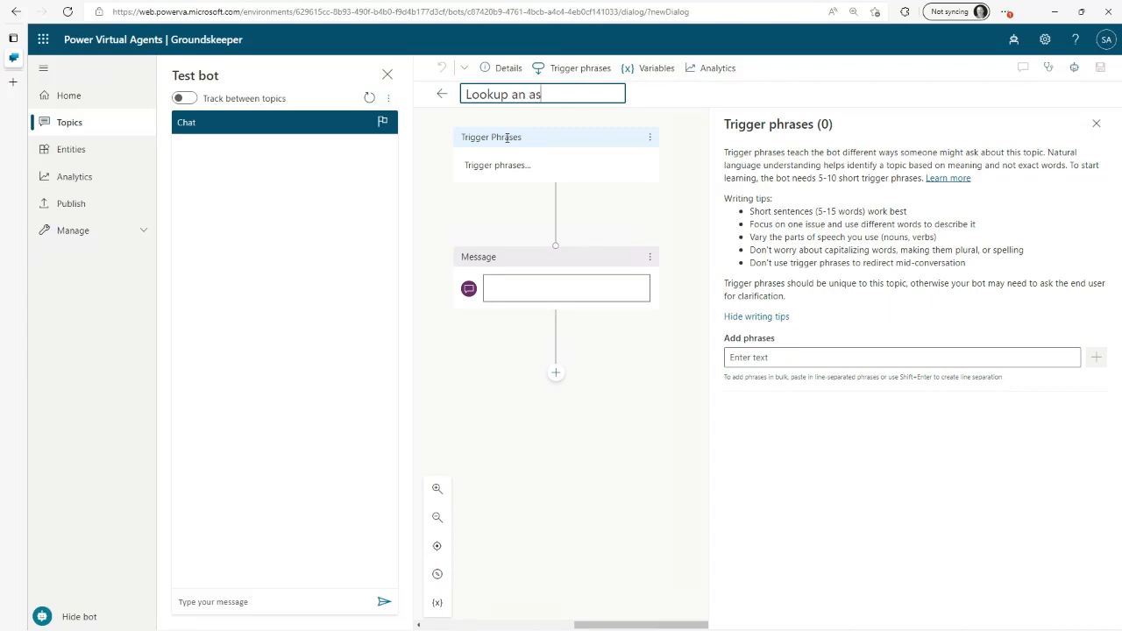
type("set")
Add the trigger phrases "Lookup an asset" and "Find an asset" to the topic.
left_click(793, 356)
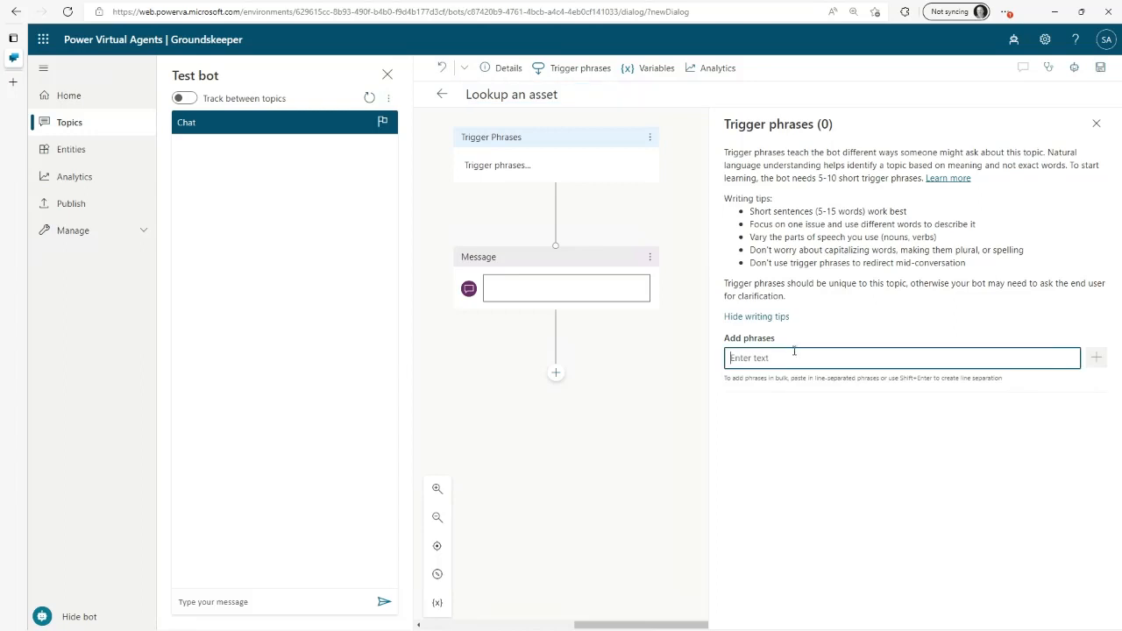
type("Lookup an asset")
key("Return")
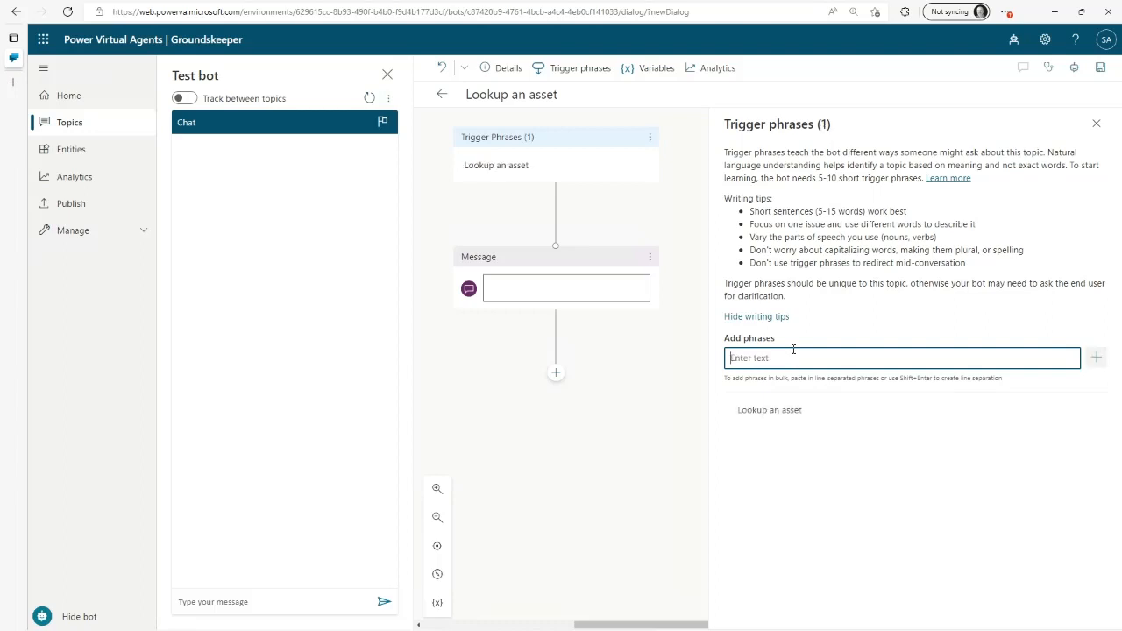
type("Find an asset")
key("Return")
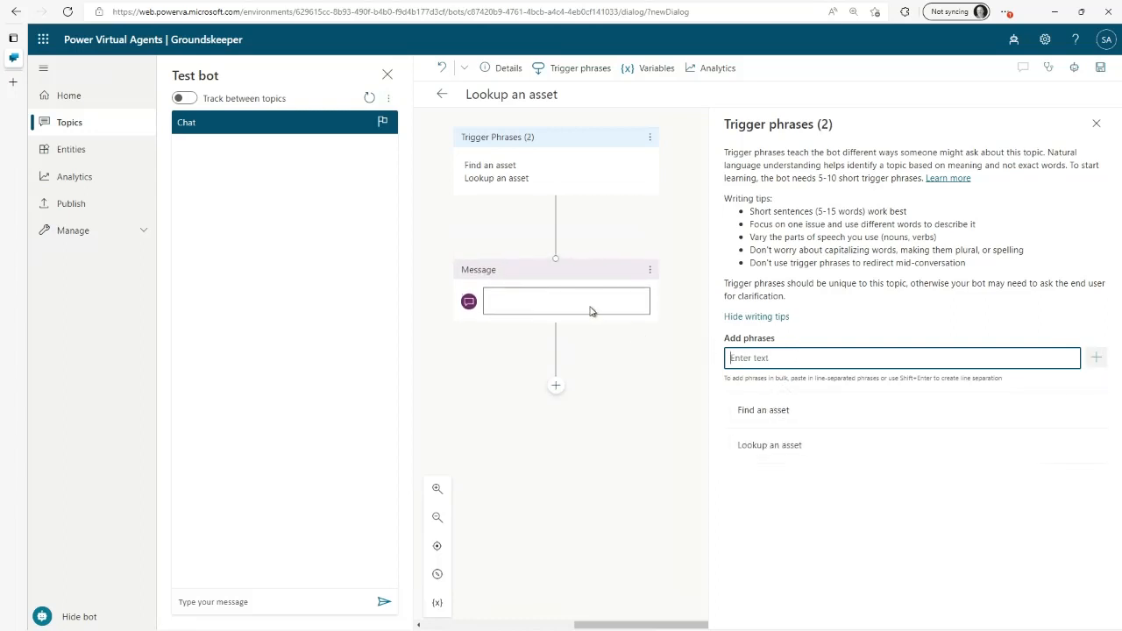
left_click(1099, 123)
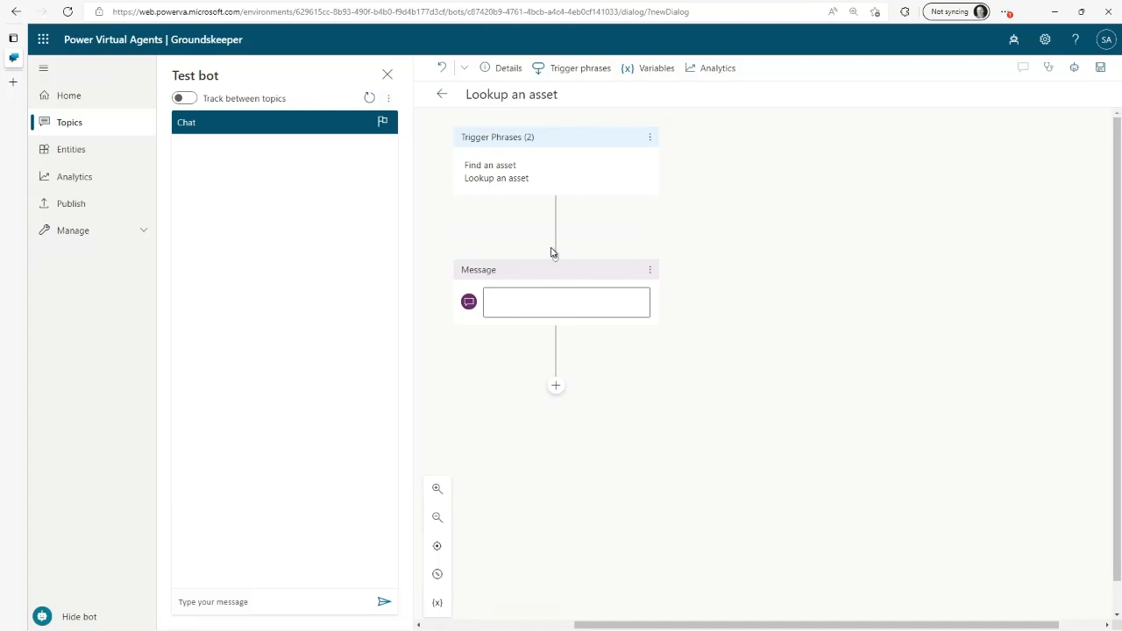
left_click(525, 301)
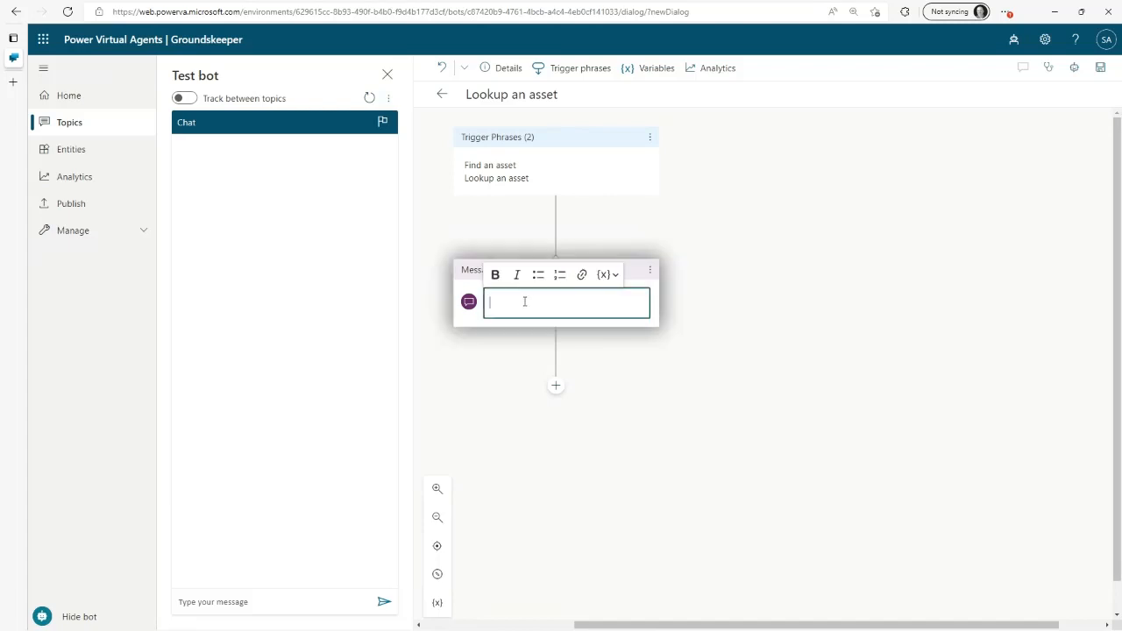
left_click(513, 362)
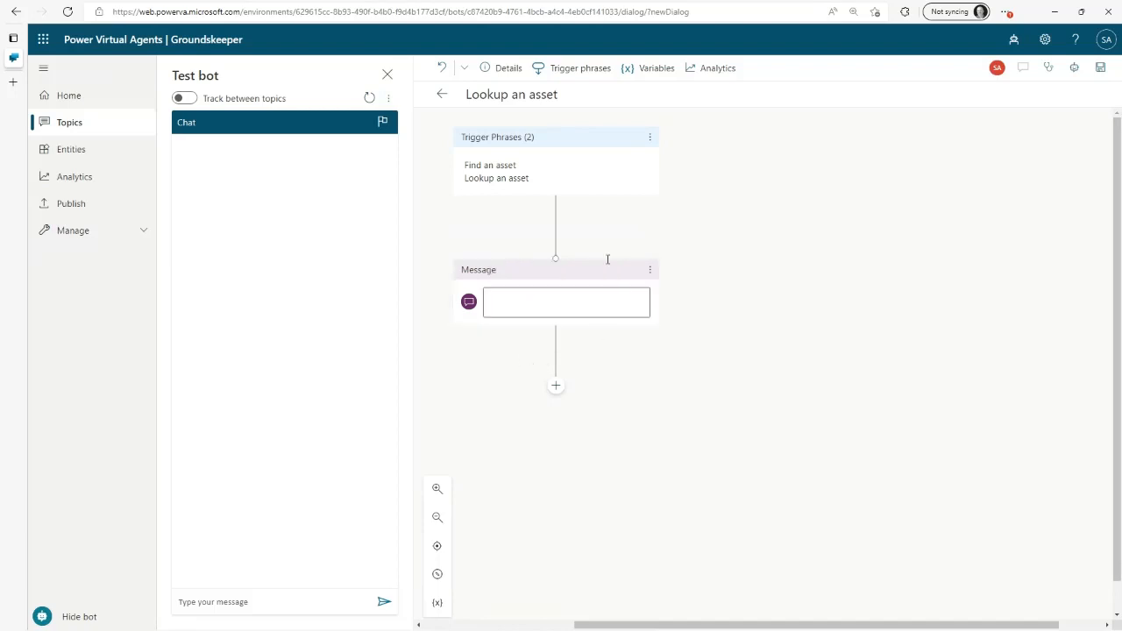
left_click(556, 387)
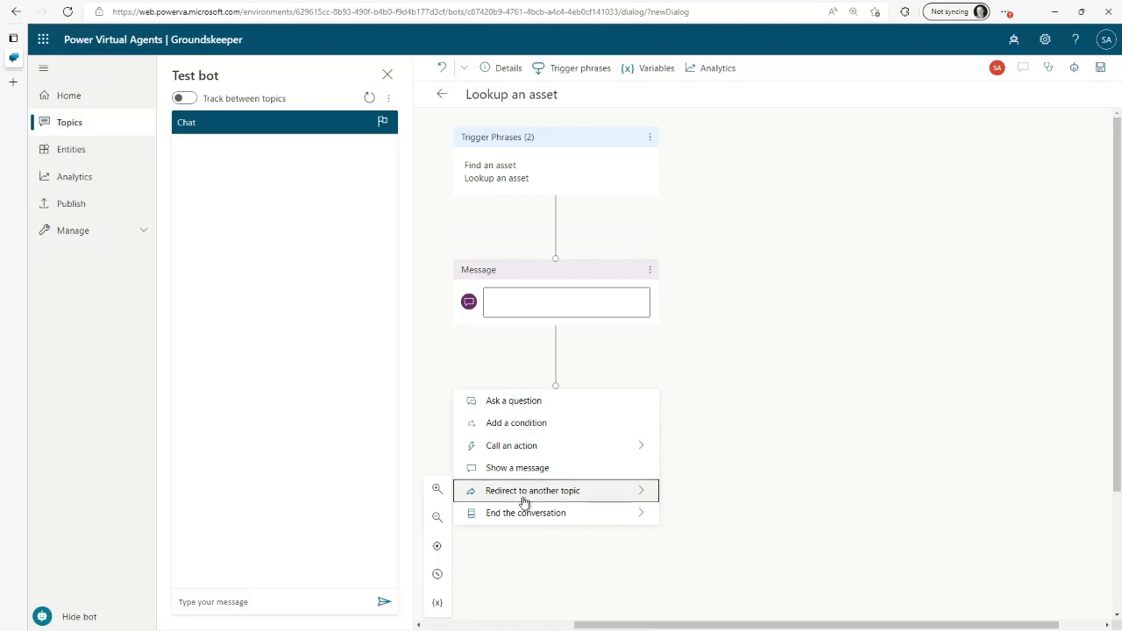
mouse_move(523, 517)
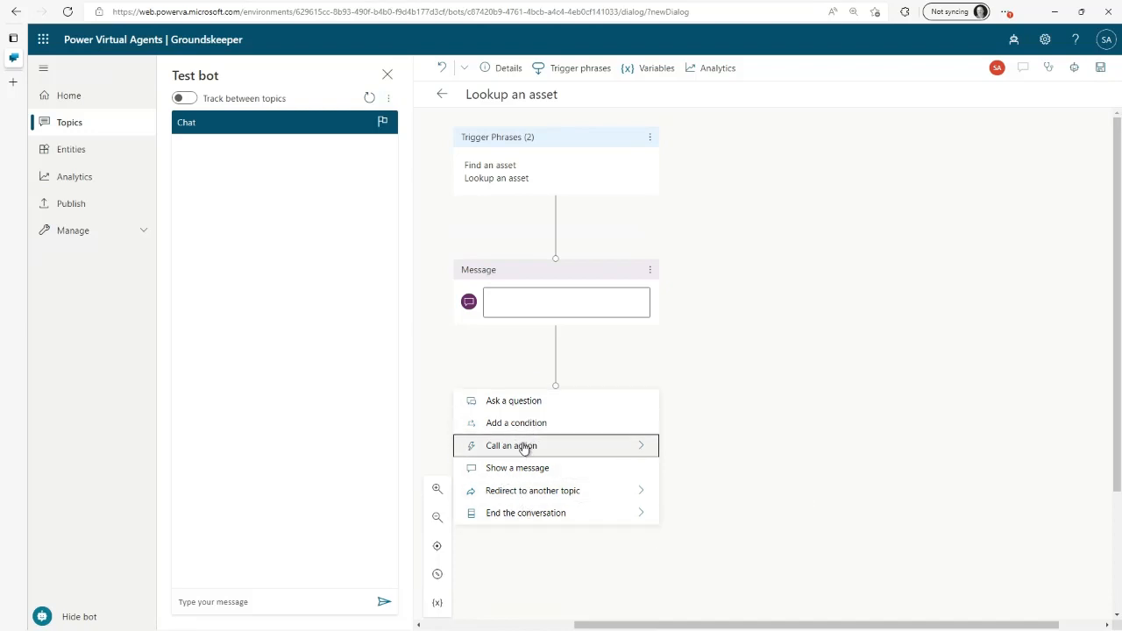
Write the message node's text as "OK. It looks like you want to have me look up an asset. I can do that for you.".
left_click(537, 302)
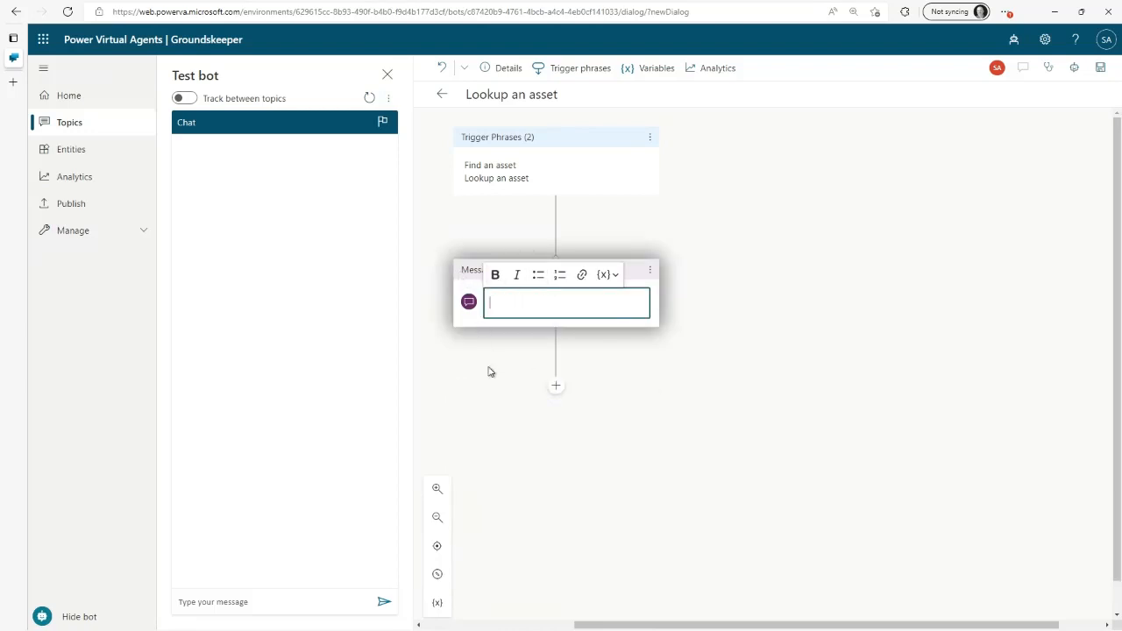
type("OK.  ")
type("It looks like")
type(" you want to ")
type("l")
type("have me")
type(" look up an")
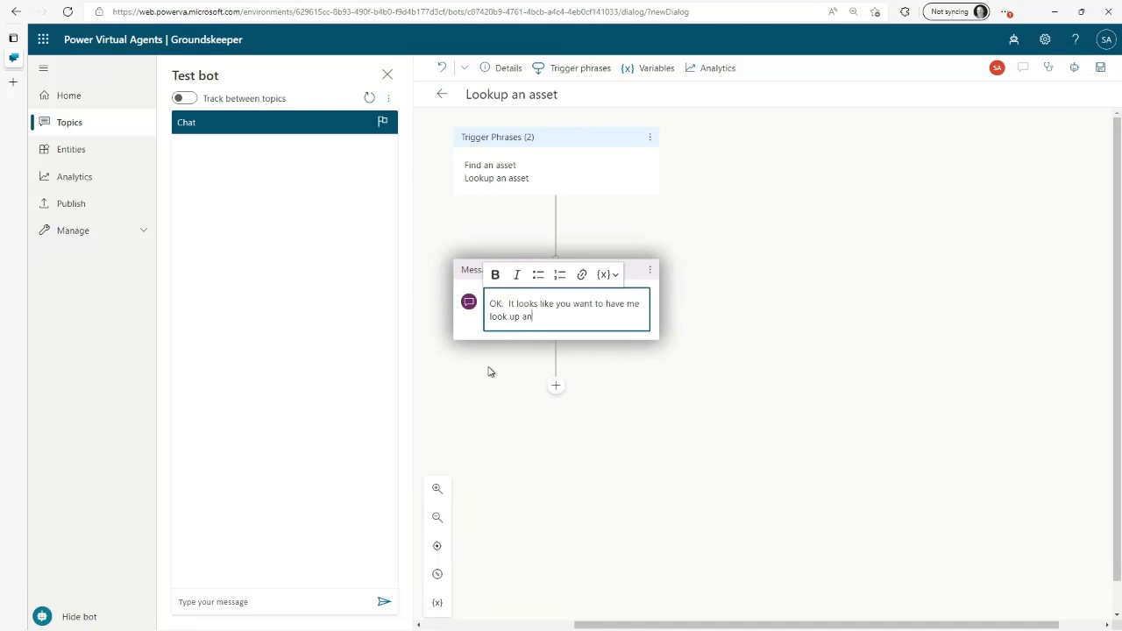
type(" asset.  I can do that fo")
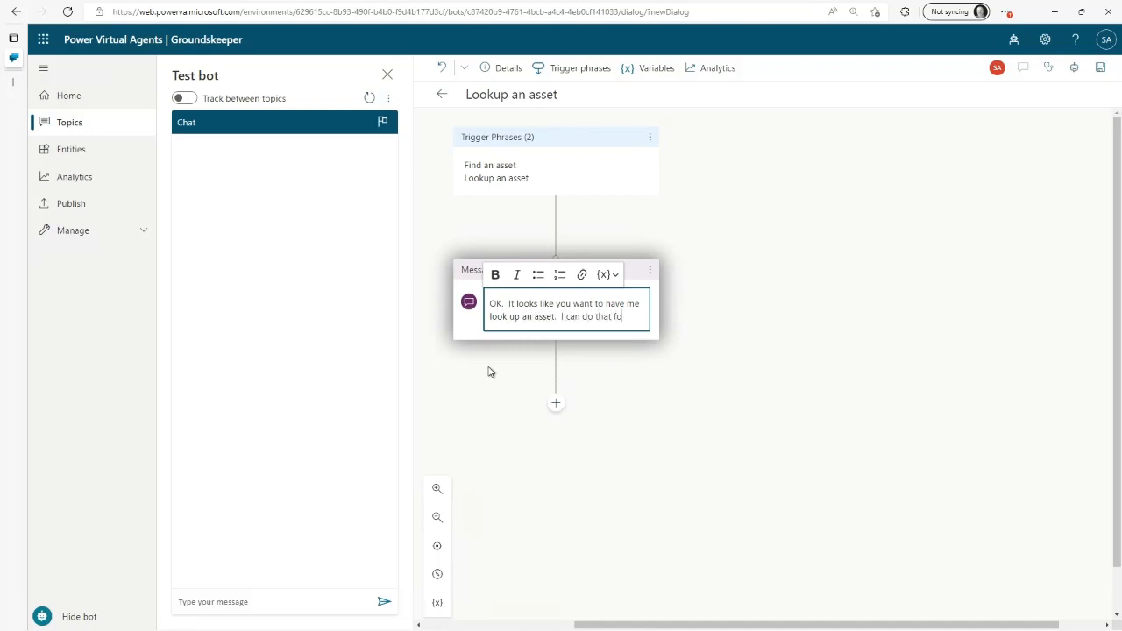
type("r you.")
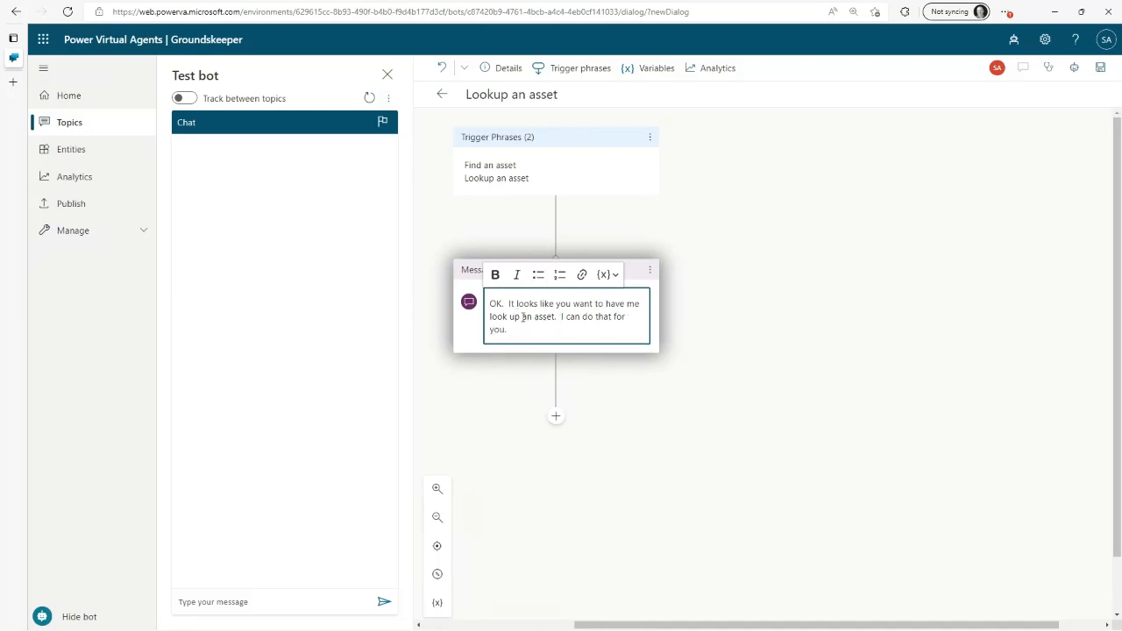
Try the unsaved topic by sending "find an asset" to the bot in the test chat.
left_click(320, 601)
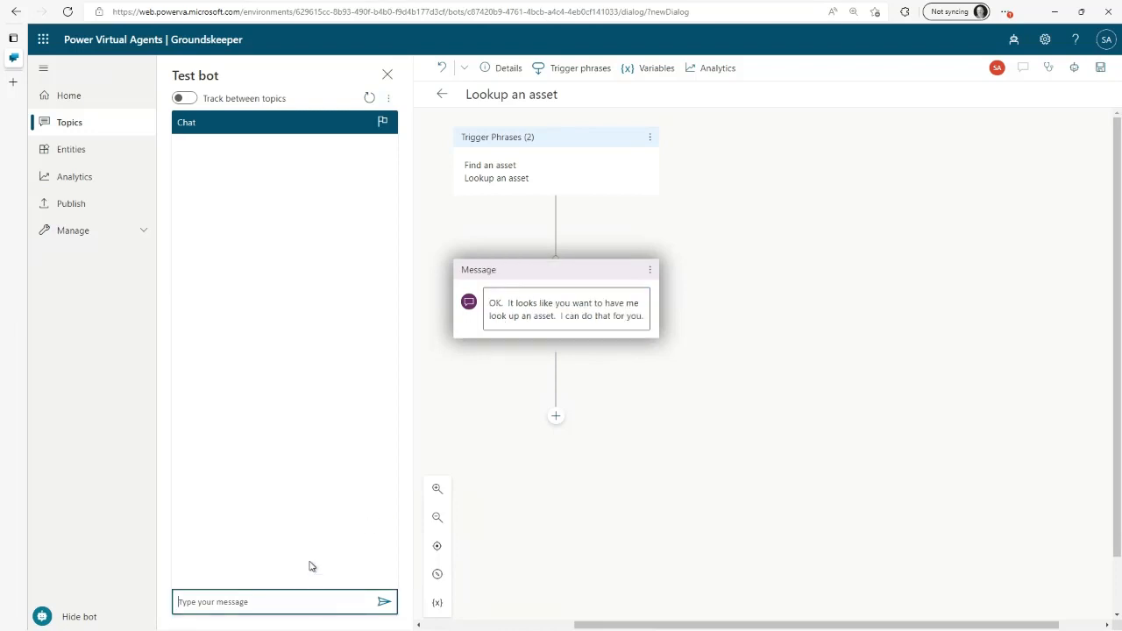
type("find ana")
key("BackSpace")
type("asset")
key("Return")
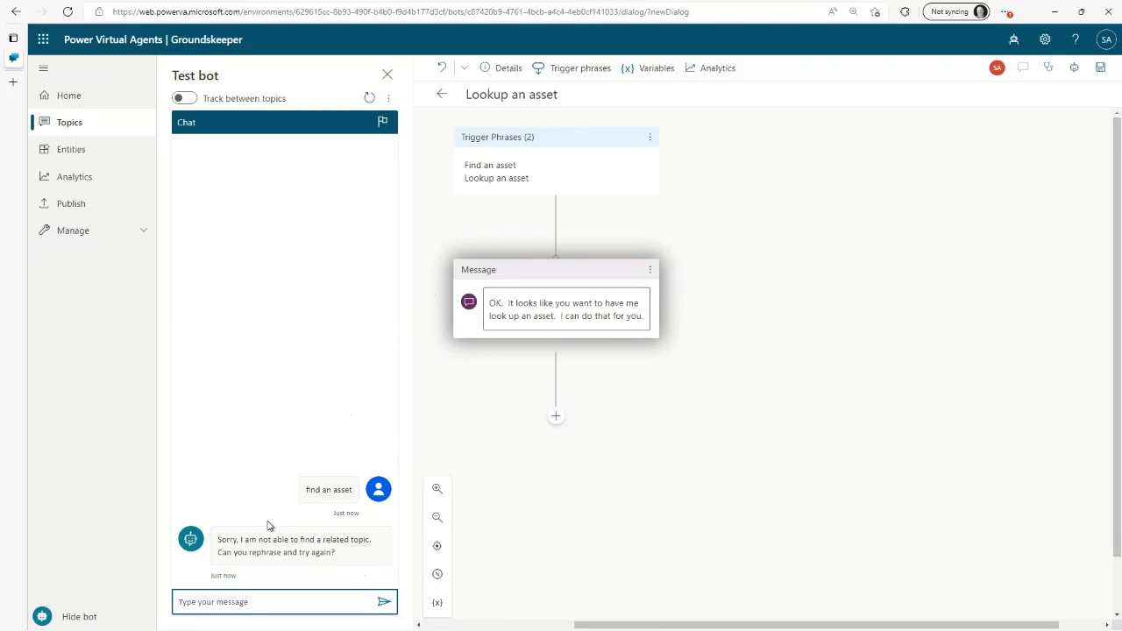
Save the topic and test it by sending "find an asset" in the test chat.
left_click(1101, 68)
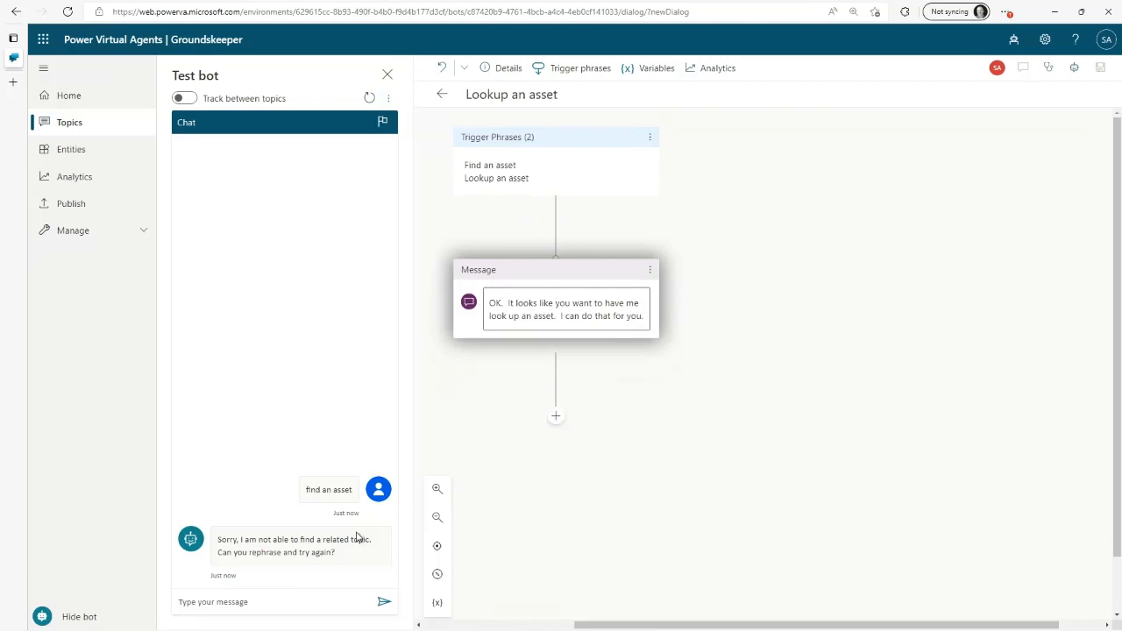
left_click(311, 605)
type("fin")
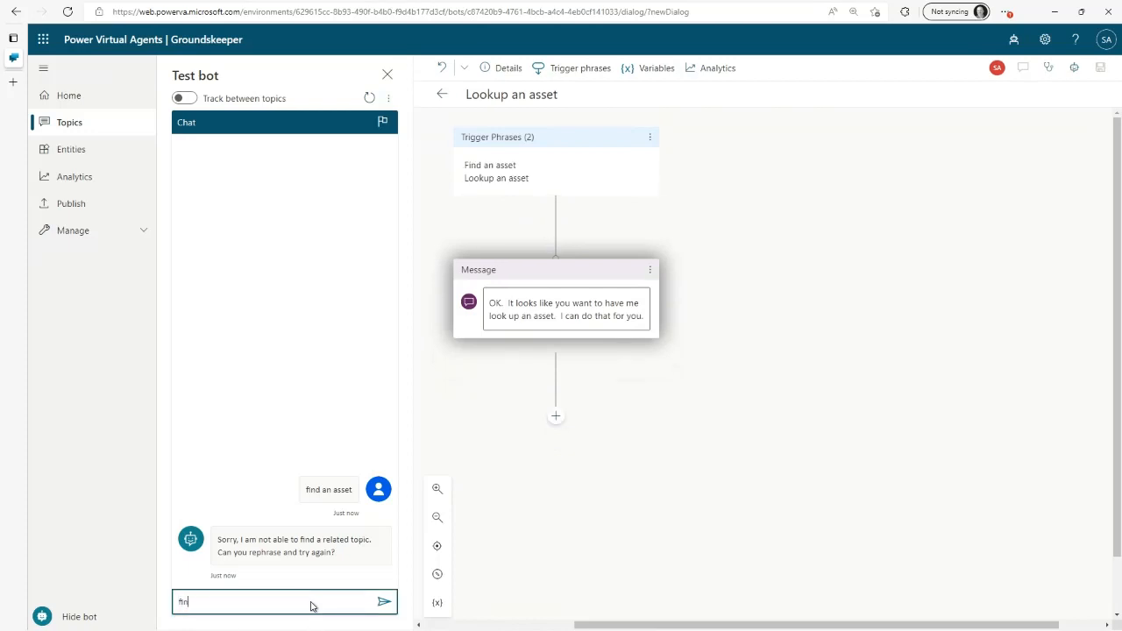
type("d a")
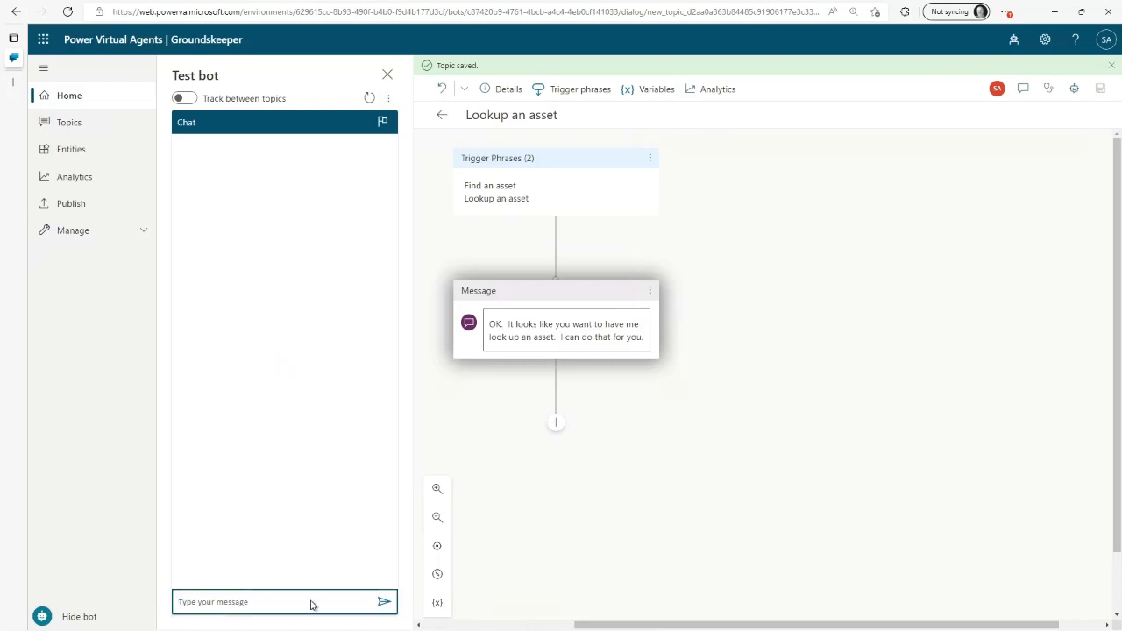
type("find an asset")
key("Return")
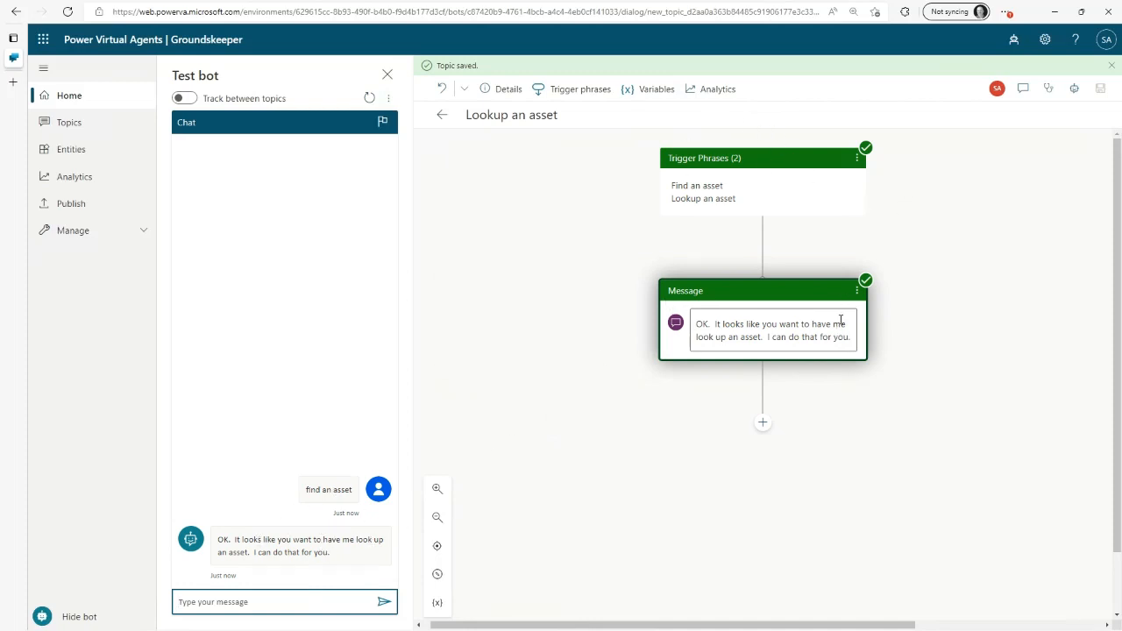
Add a question below the message asking "What asset do you want me to look up" and identify the user's entire response.
left_click(762, 423)
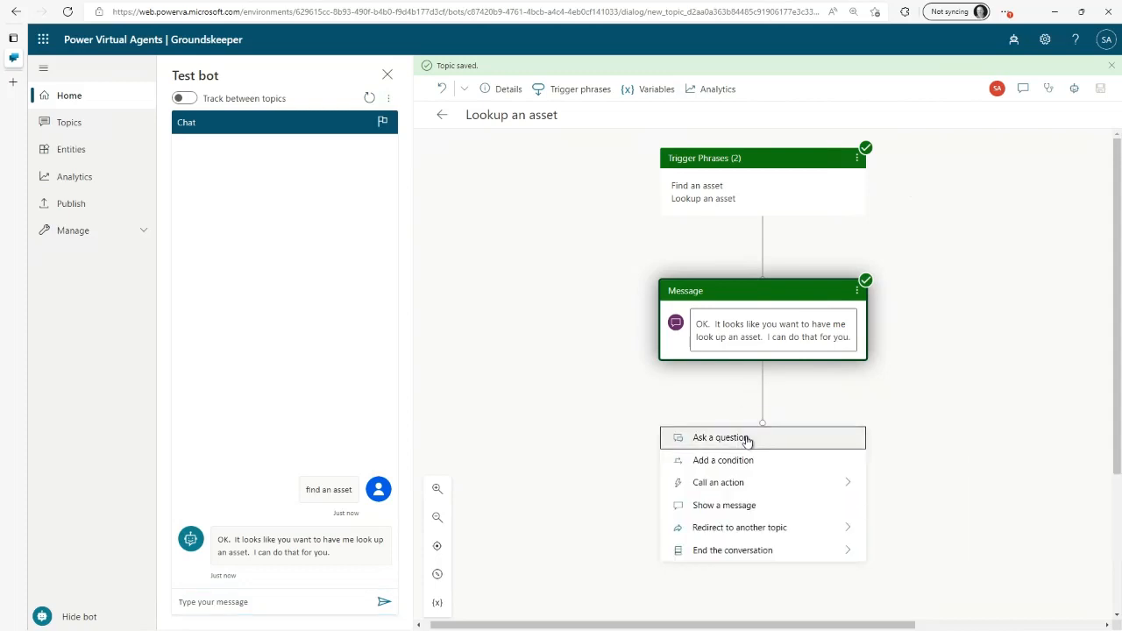
left_click(747, 439)
scroll(922, 416, "down", 3)
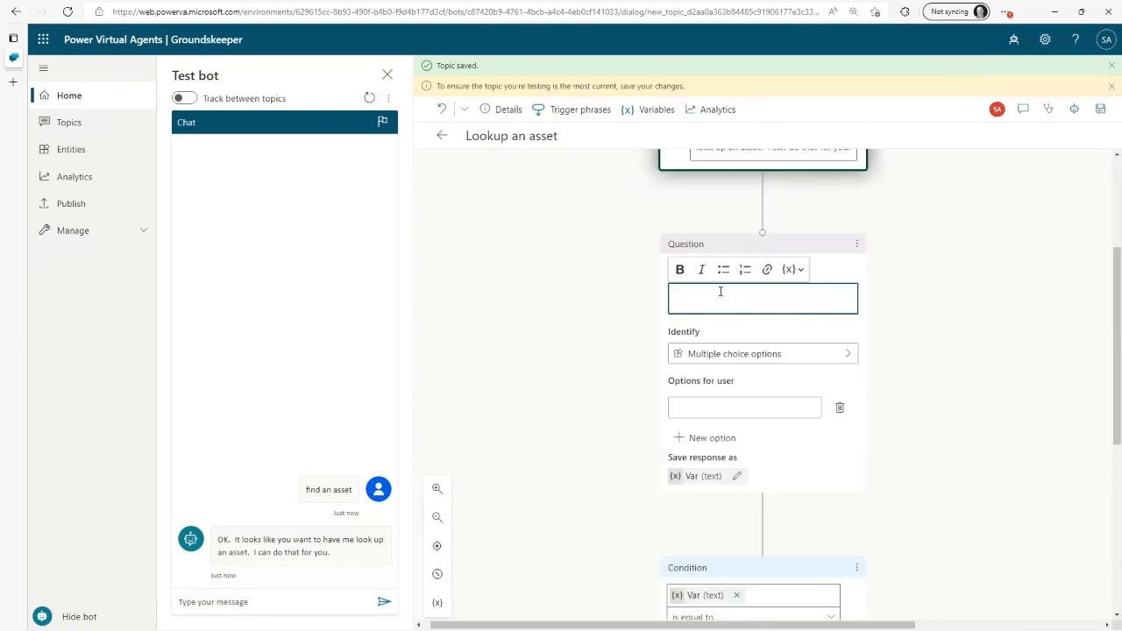
type("What")
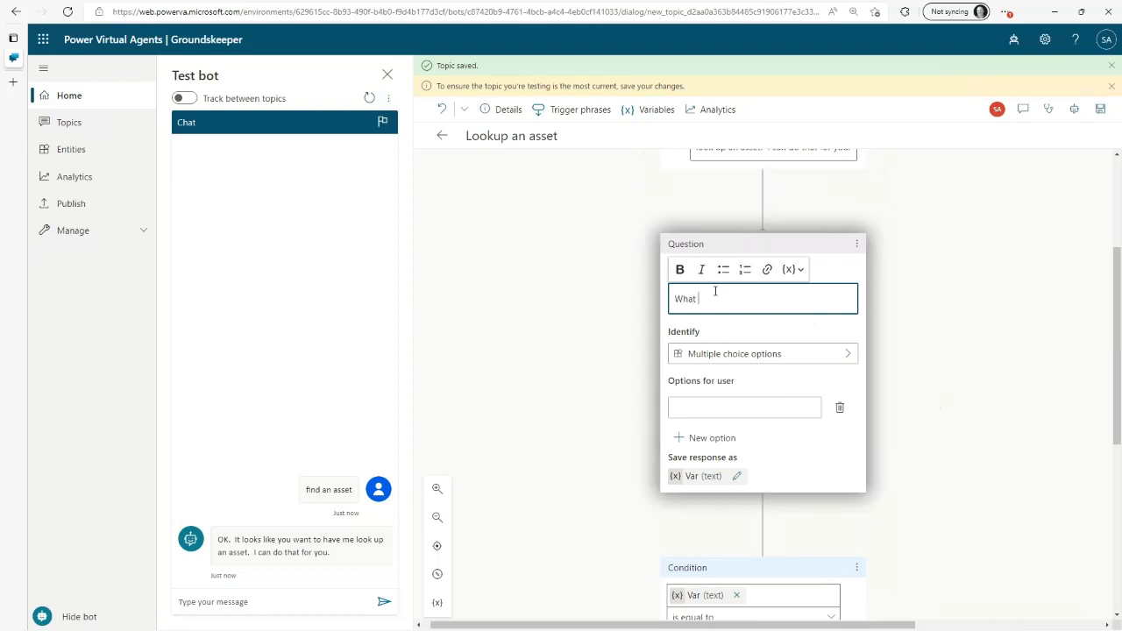
type(" asset do you want me to look up")
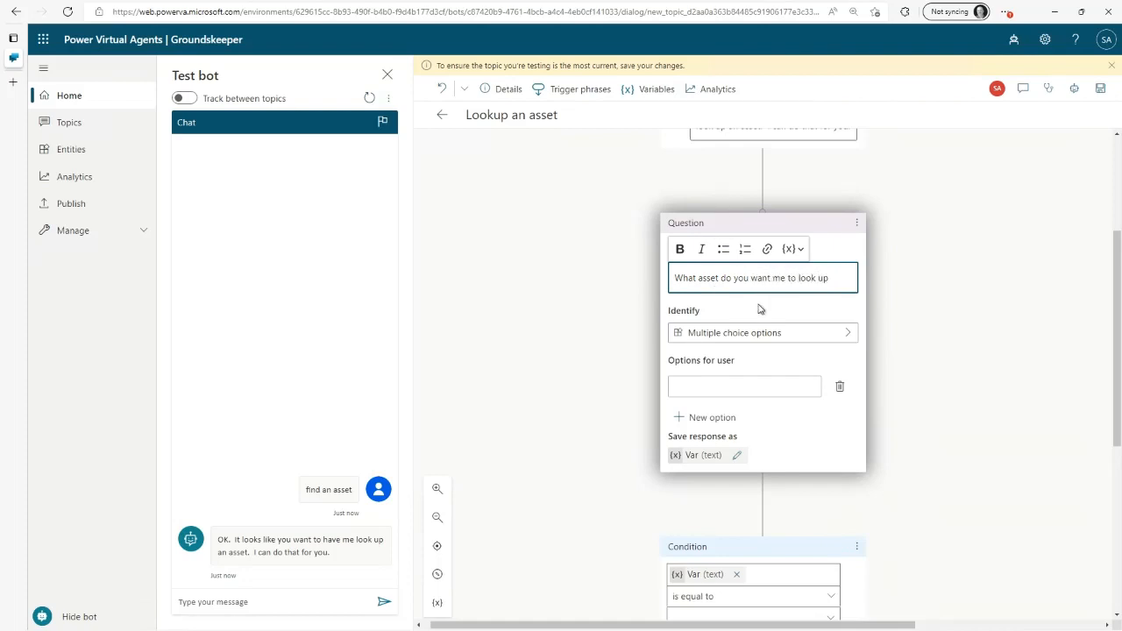
left_click(761, 332)
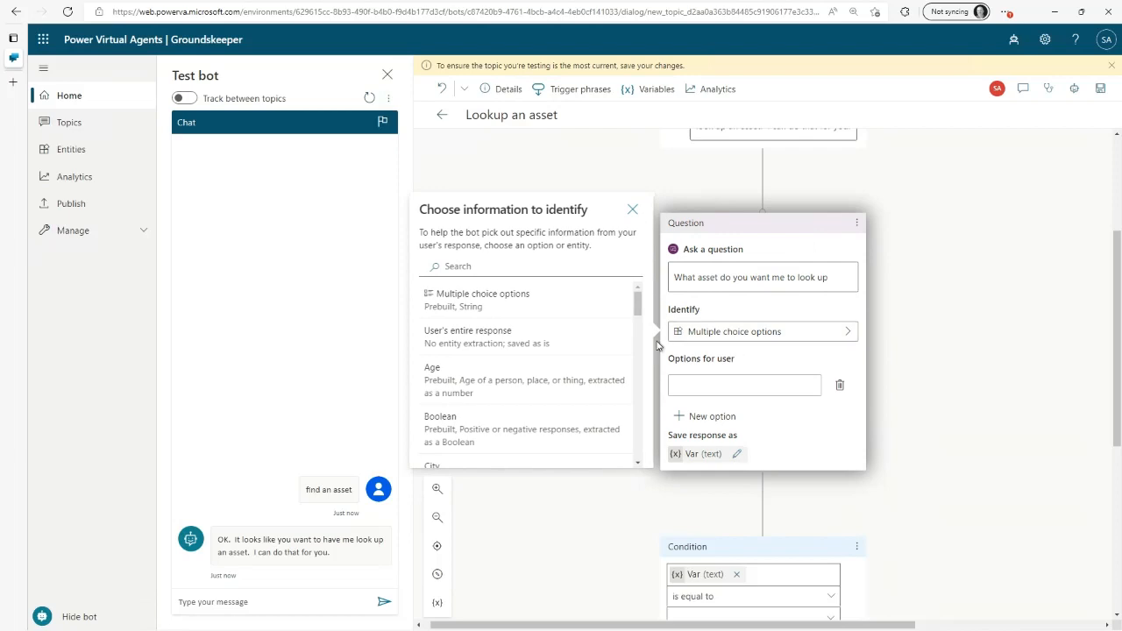
left_click(476, 338)
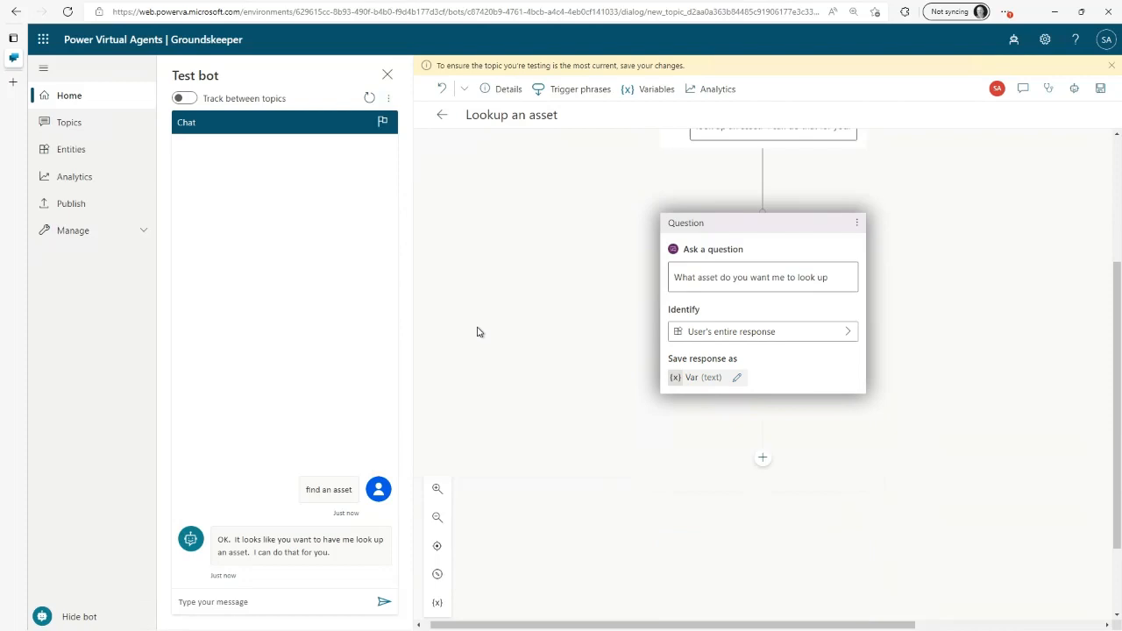
Rename the variable that stores the asset question's response to Var_AssetId and close its properties.
left_click(698, 382)
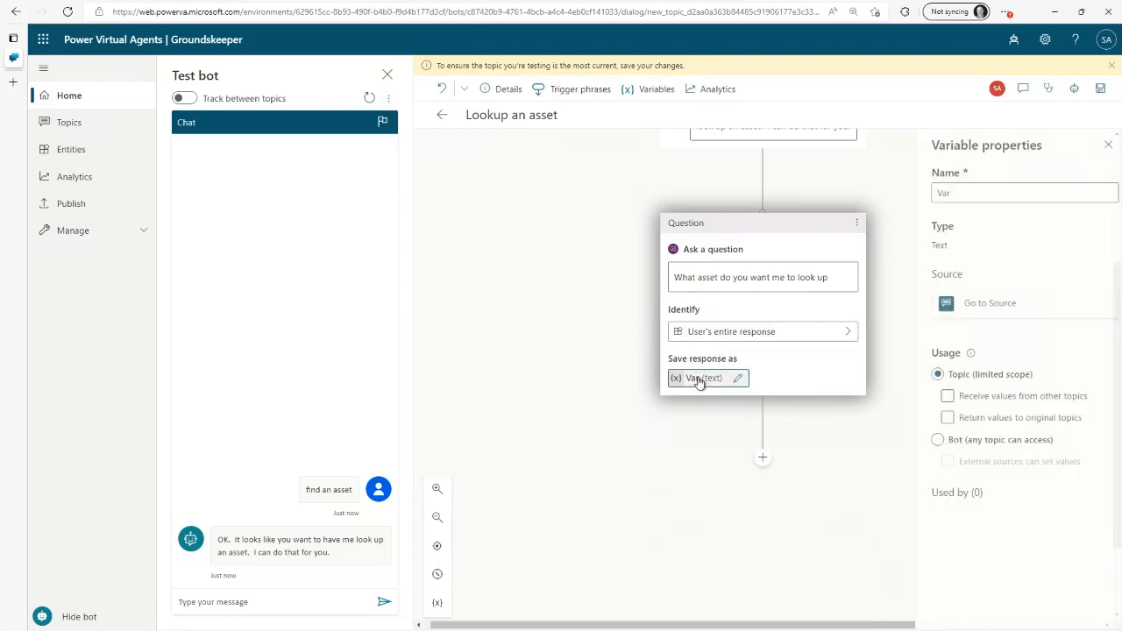
left_click(947, 195)
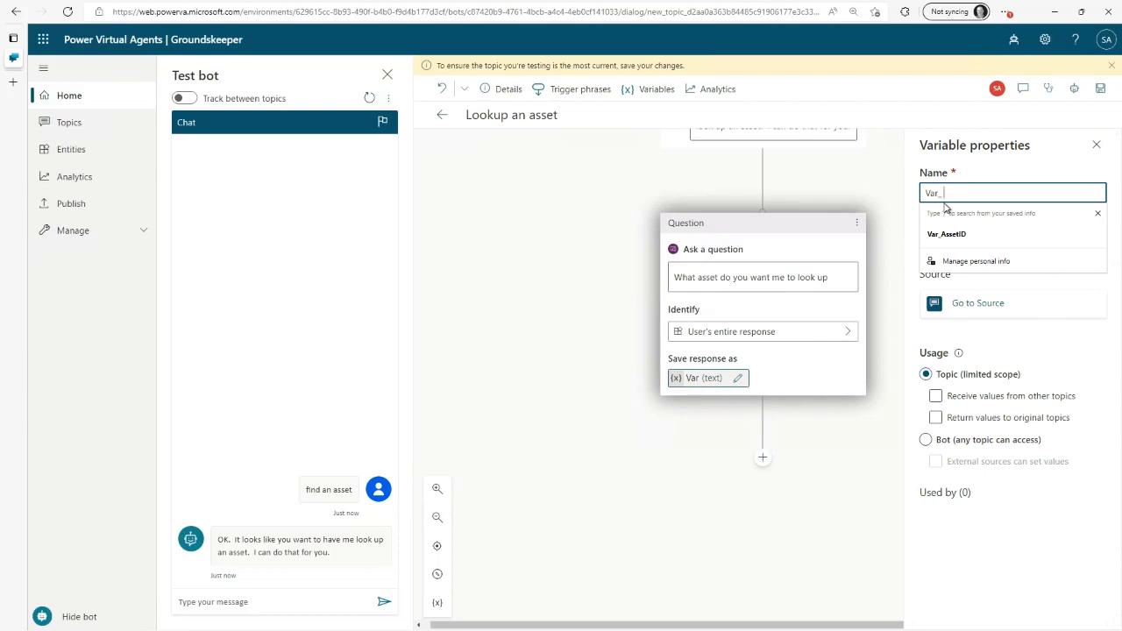
type("_AssetI")
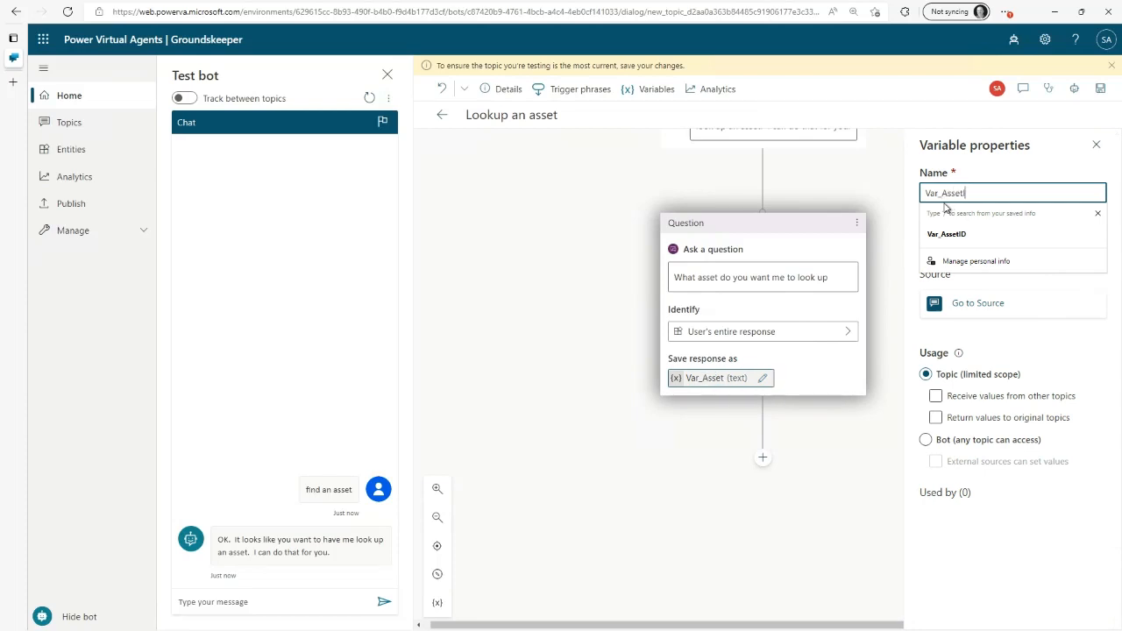
type("d")
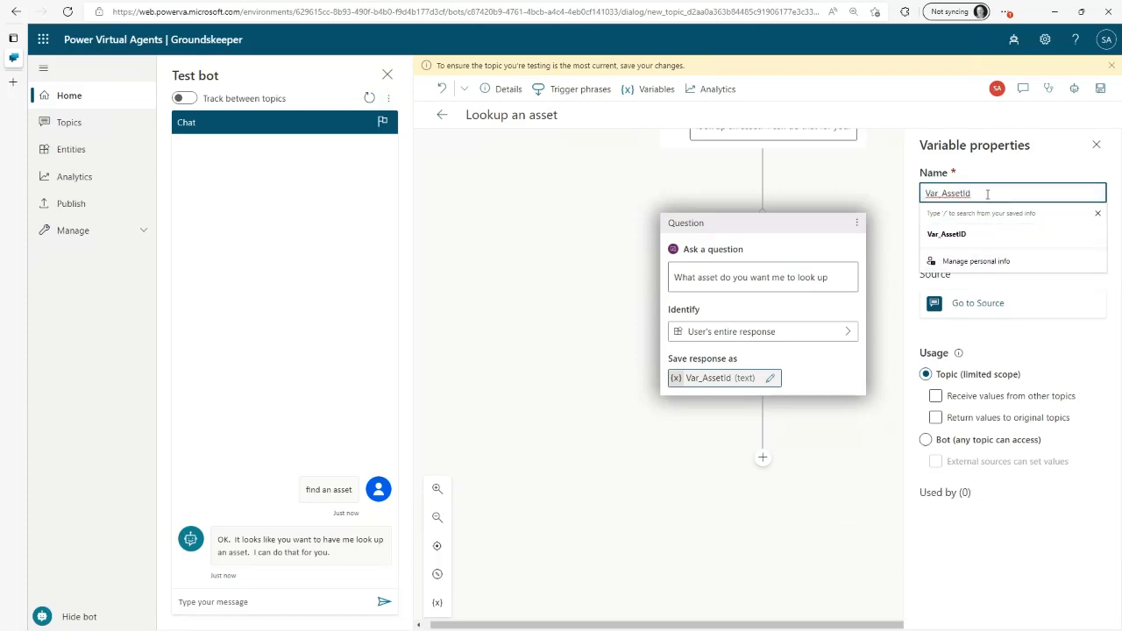
left_click(1002, 172)
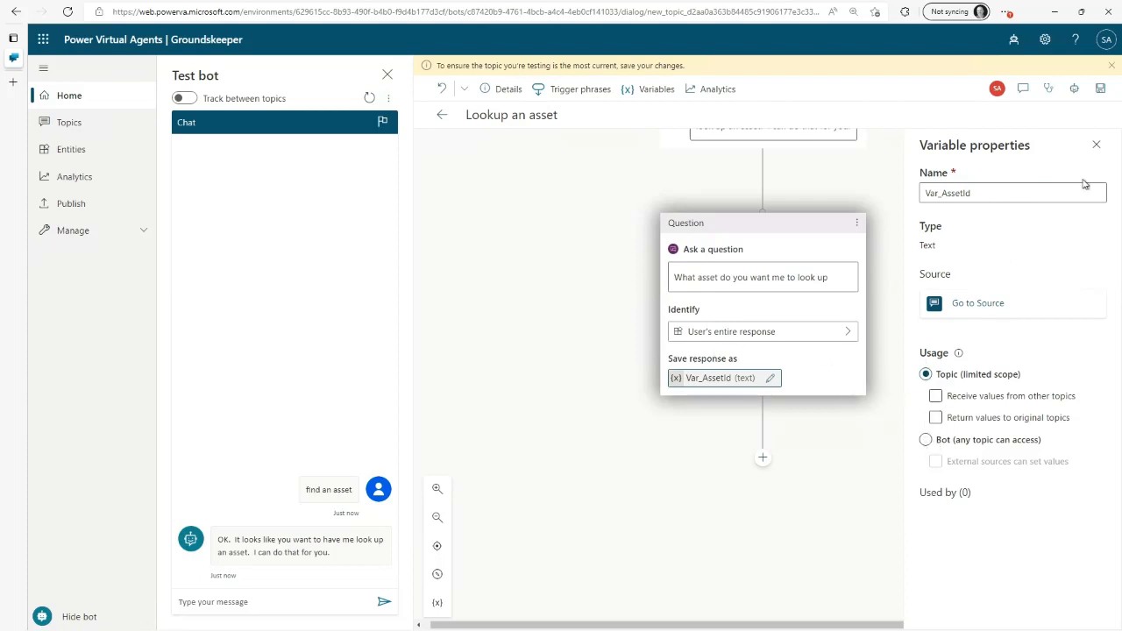
left_click(1096, 144)
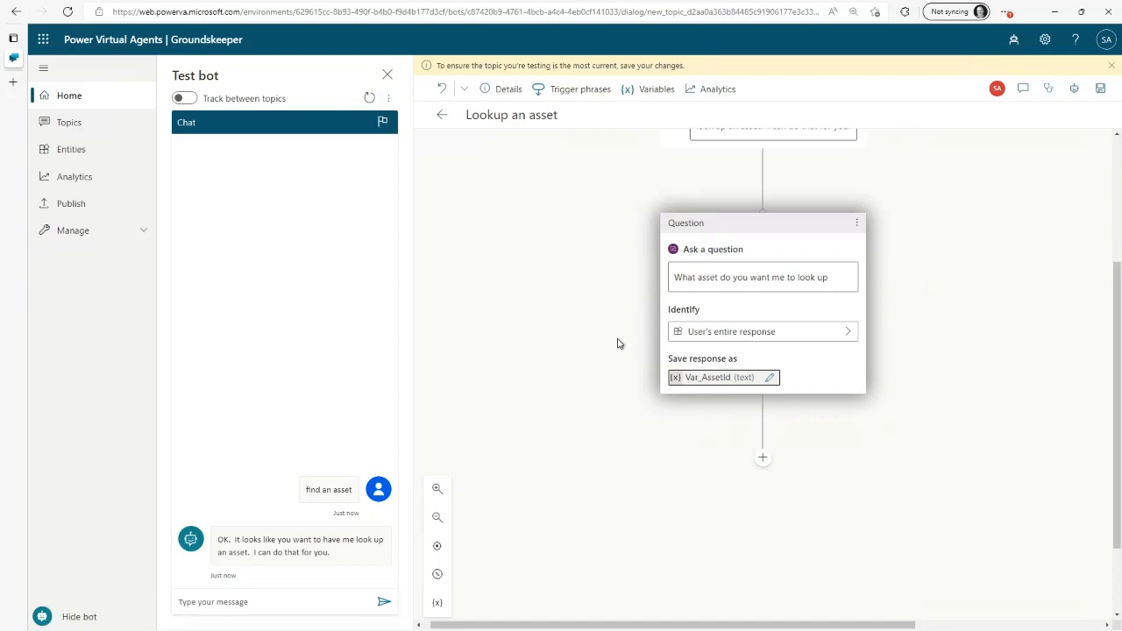
Test the bot by sending "Find an asset" and "AK-101" in the test chat, and dismiss the save reminder.
left_click(292, 601)
type("Find a")
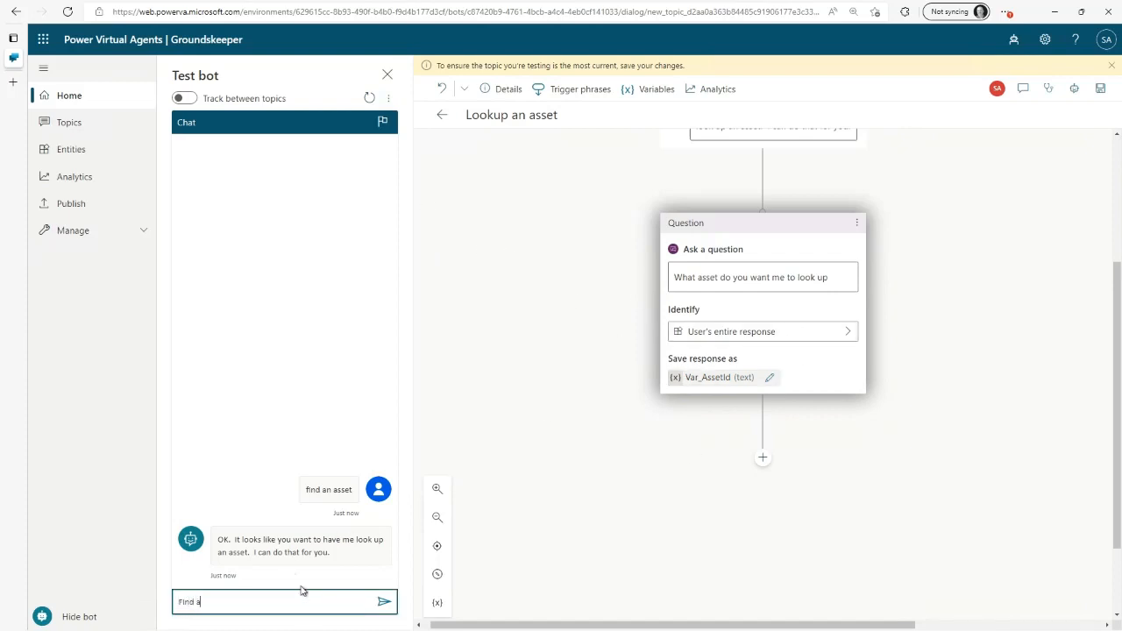
type("n asset")
key("Return")
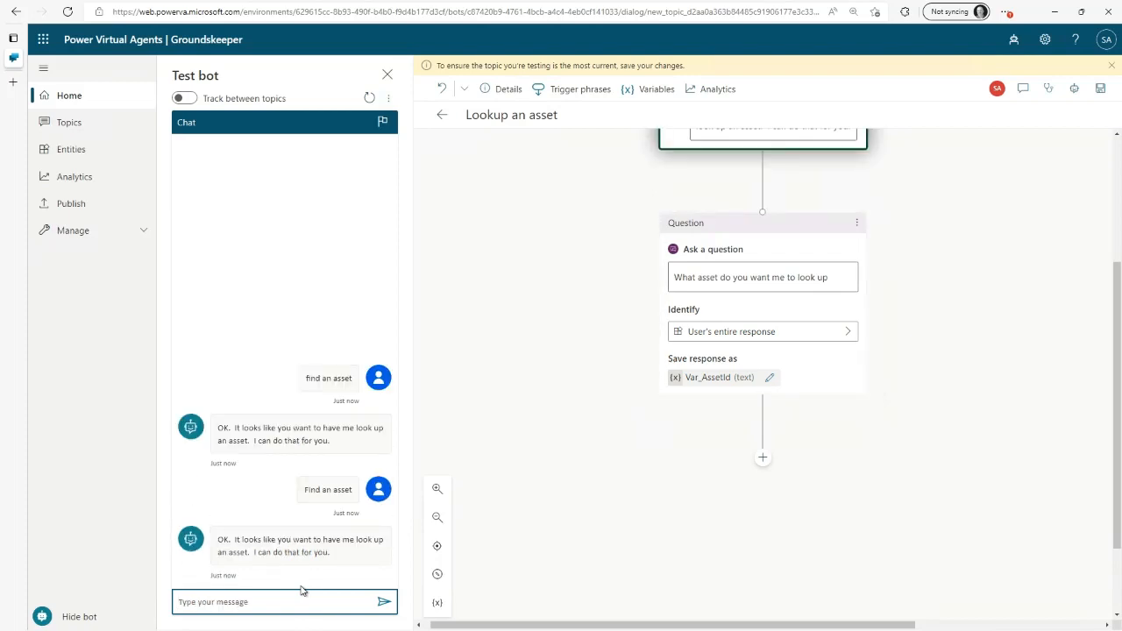
type("AK-101")
key("Return")
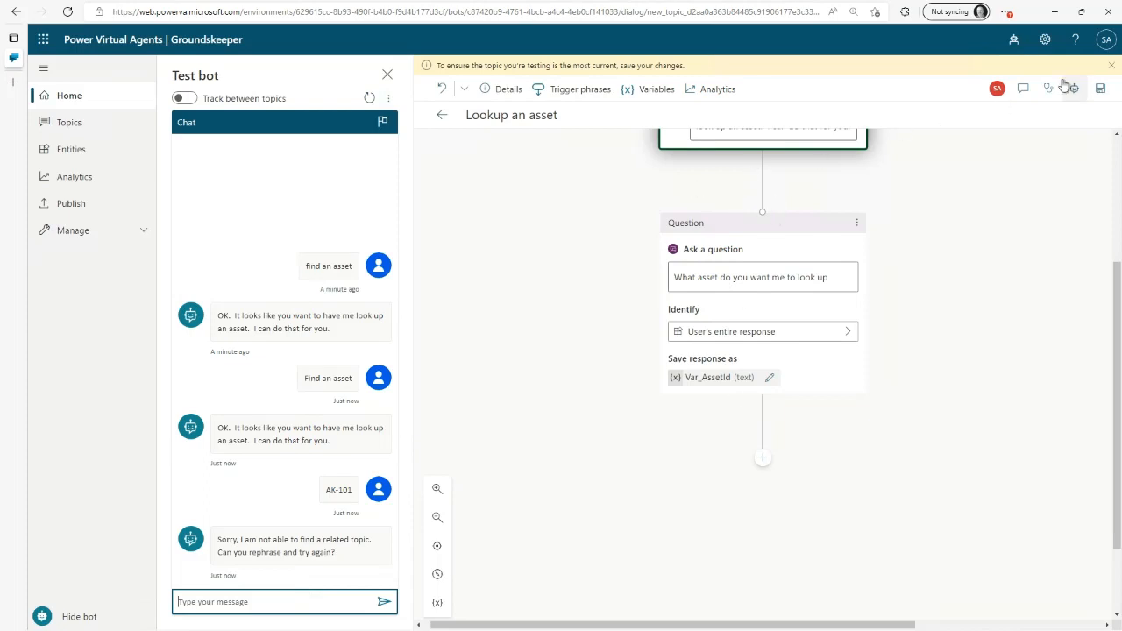
left_click(1112, 66)
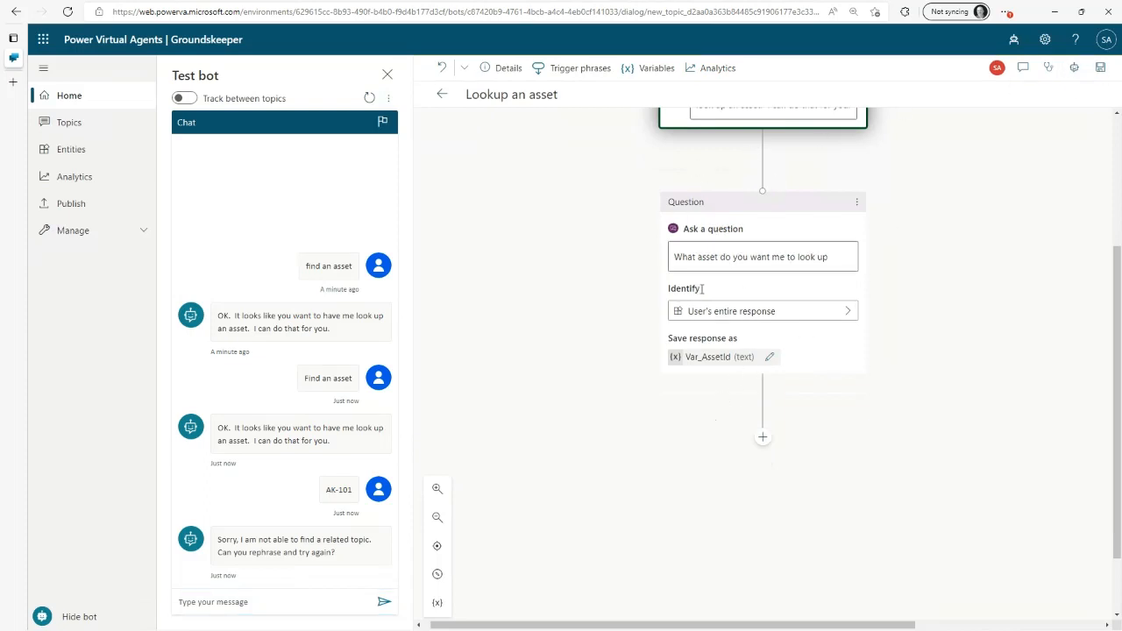
Call an action below the asset question and create a new flow for it in Power Automate.
left_click(763, 439)
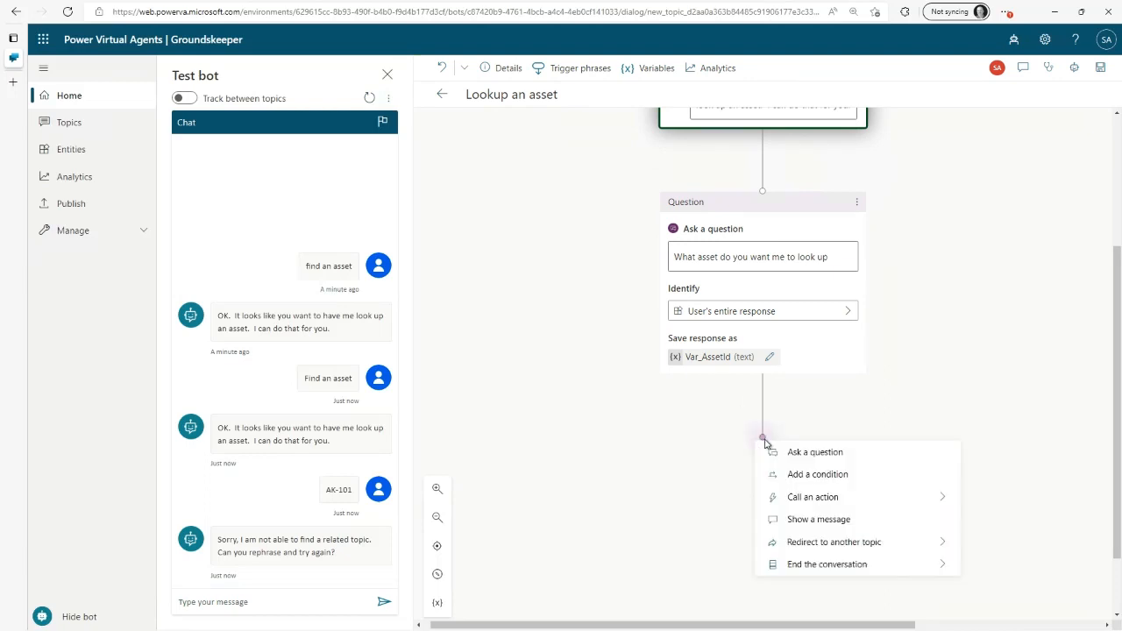
left_click(760, 498)
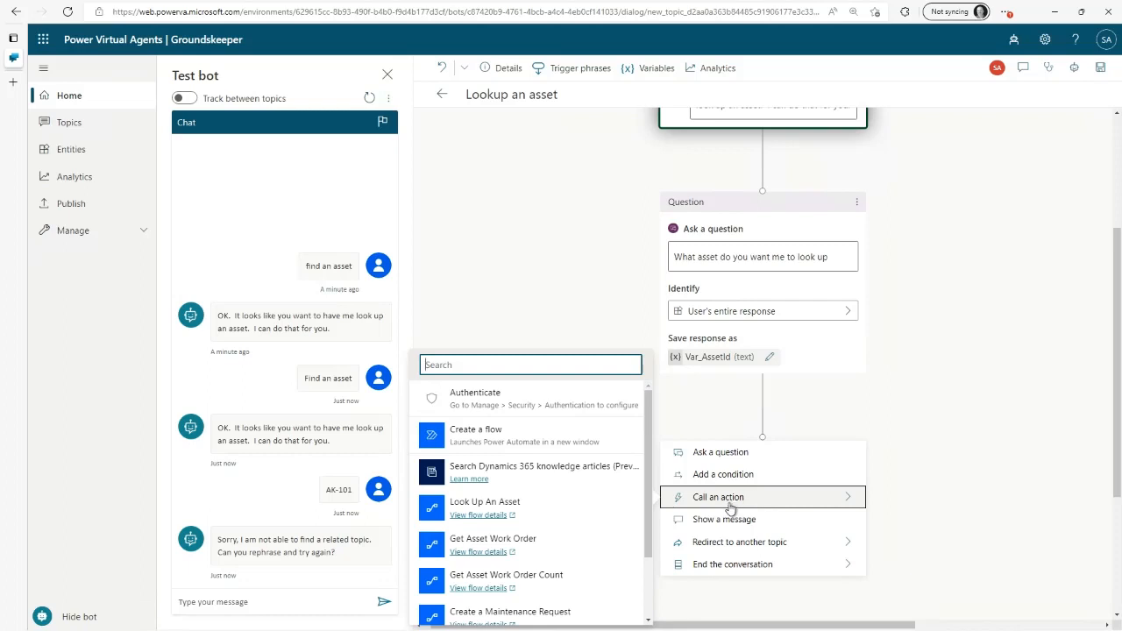
scroll(516, 561, "down", 2)
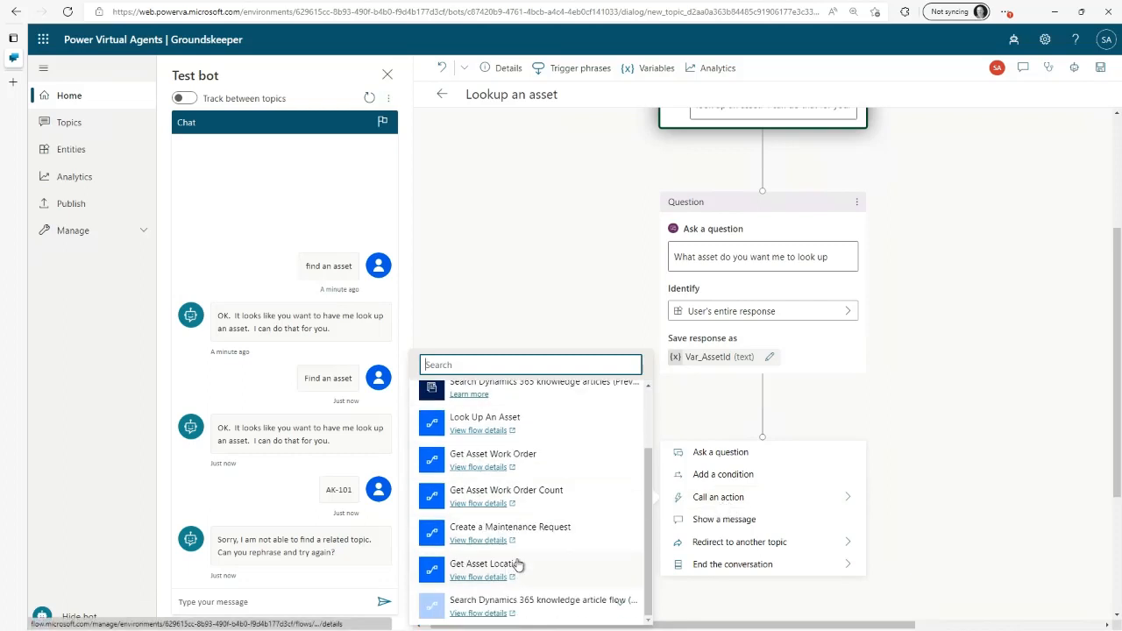
scroll(518, 552, "up", 2)
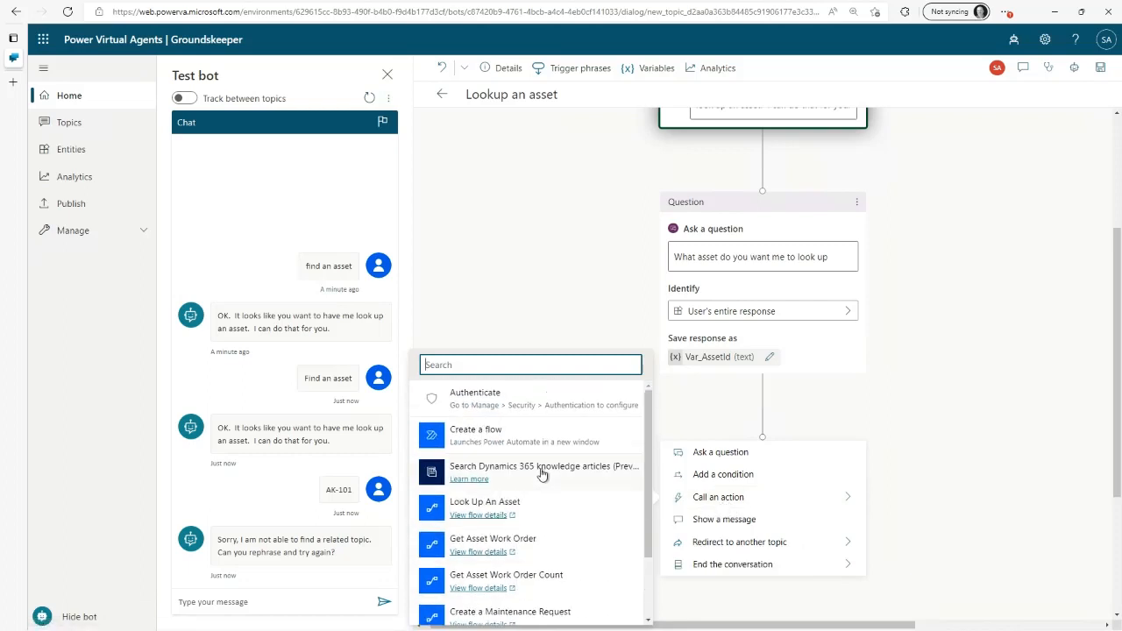
left_click(487, 436)
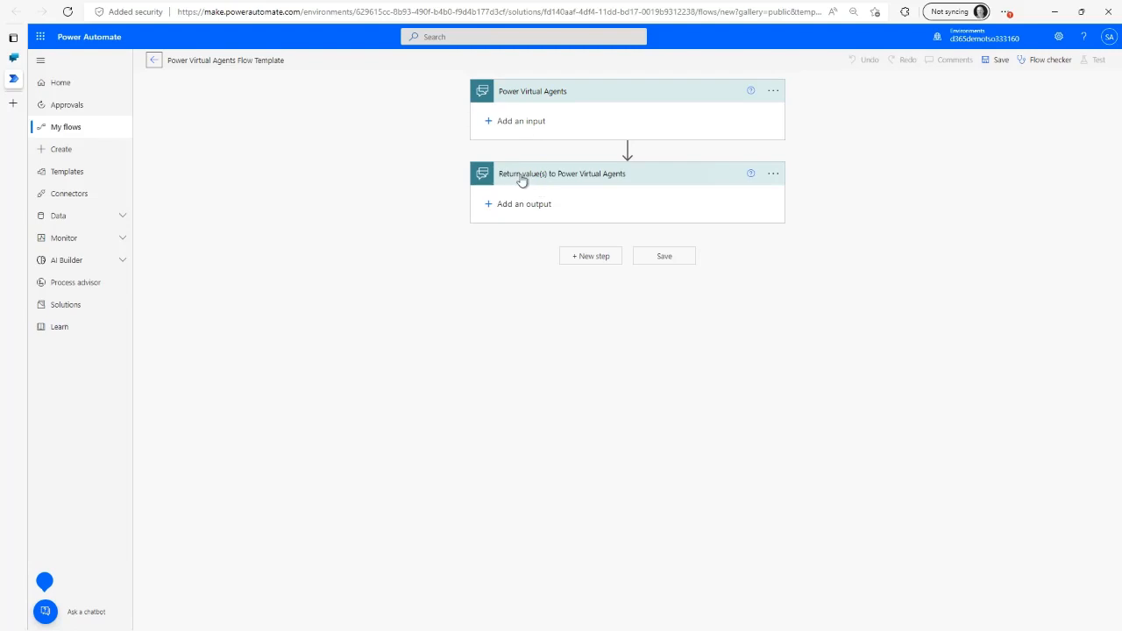
Add a text input named AssetId to the flow's Power Virtual Agents trigger.
left_click(488, 121)
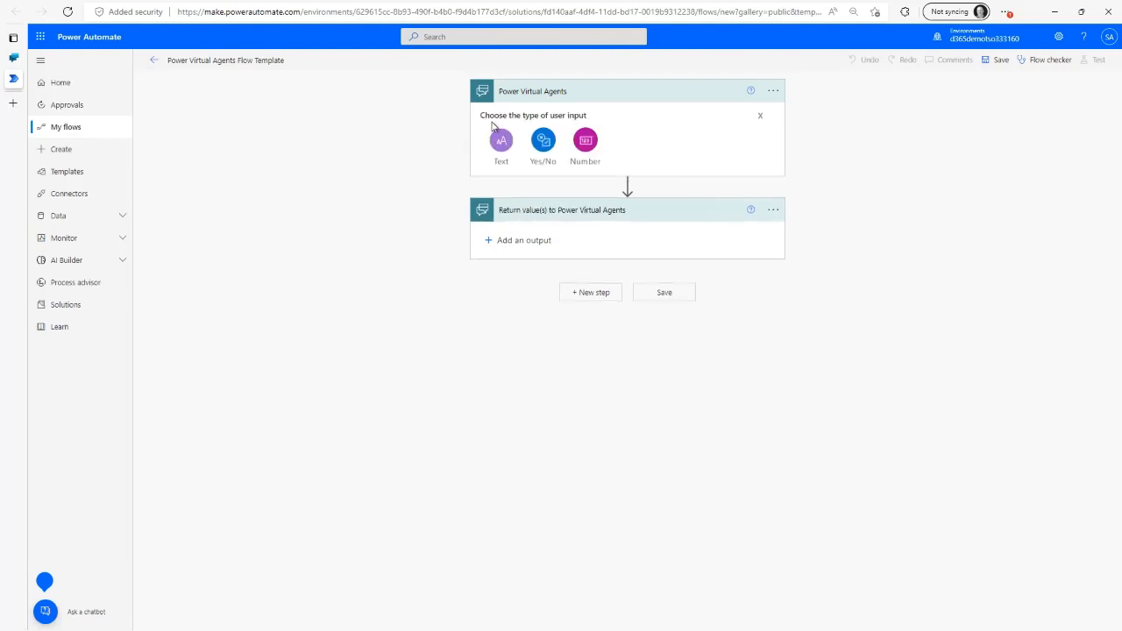
left_click(501, 142)
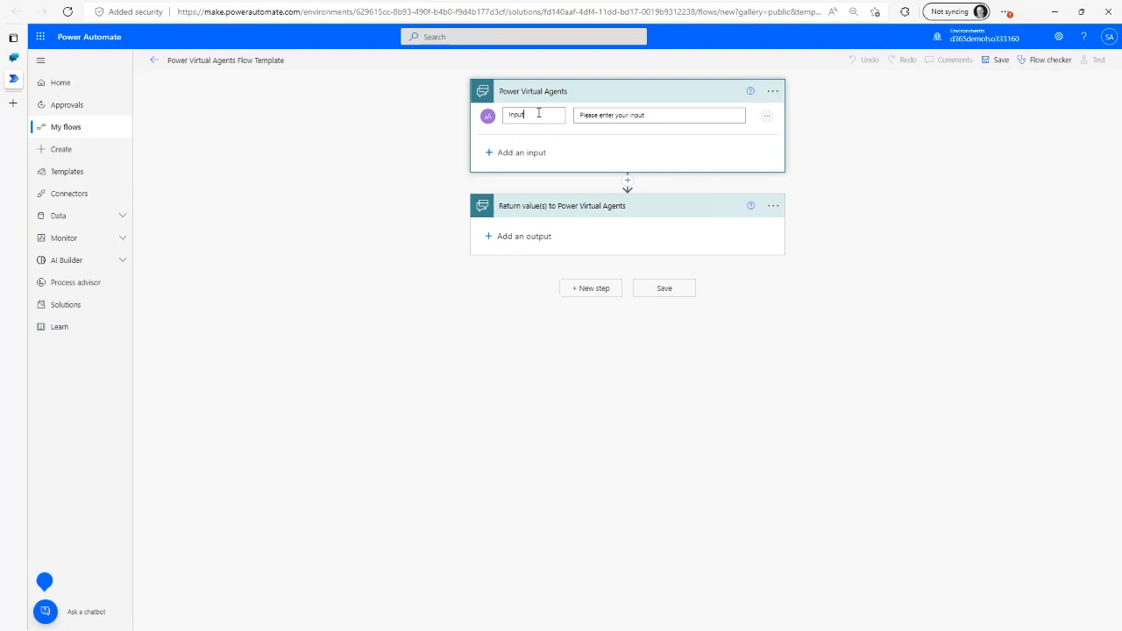
double_click(539, 113)
type("Ask")
Add a text output named Description with the placeholder value "<insert>" to the values returned to Power Virtual Agents.
left_click(511, 237)
left_click(501, 252)
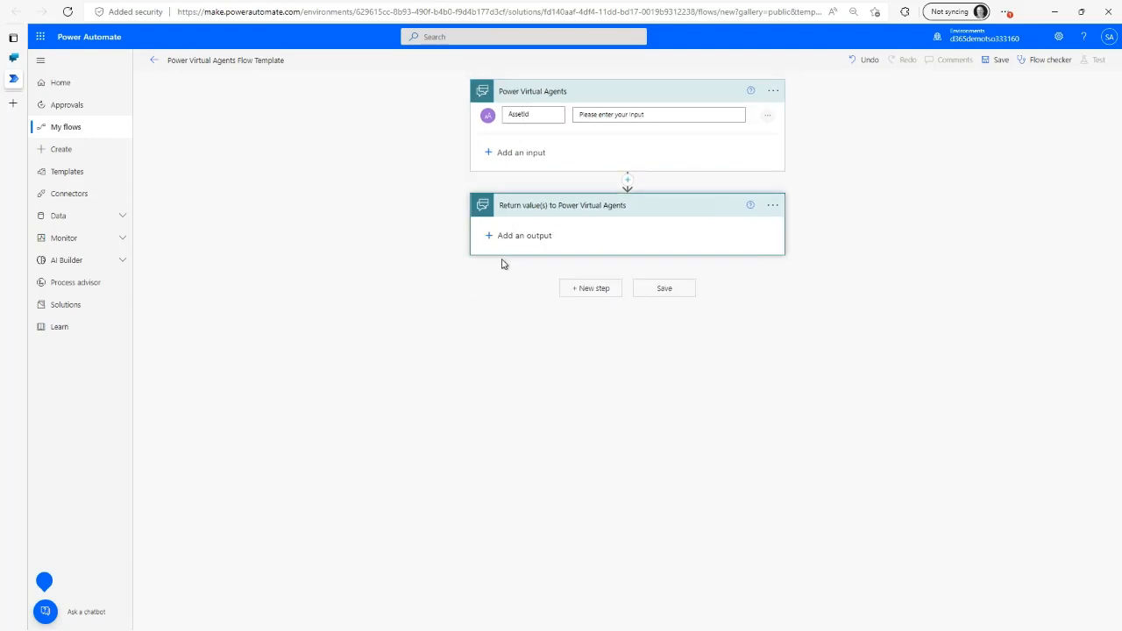
left_click(536, 233)
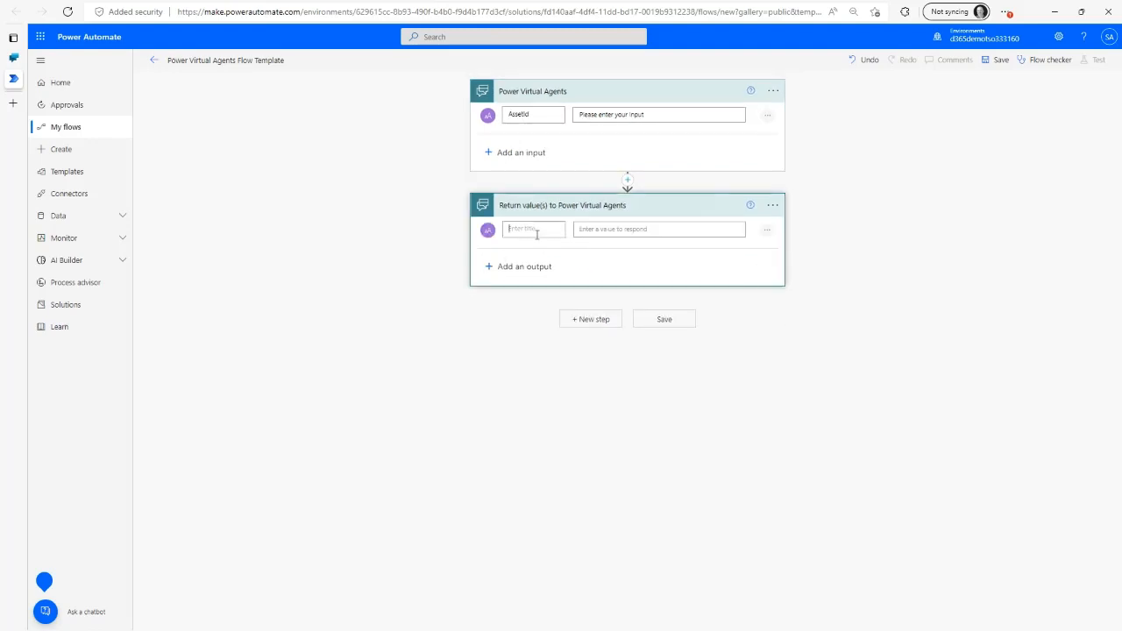
left_click(586, 231)
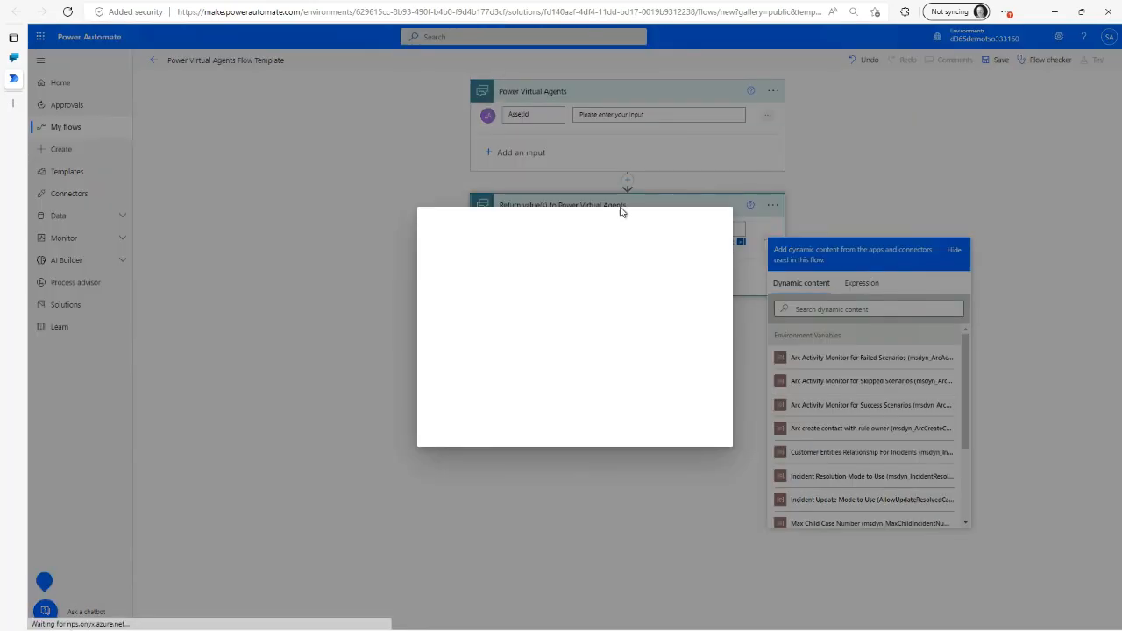
left_click(715, 224)
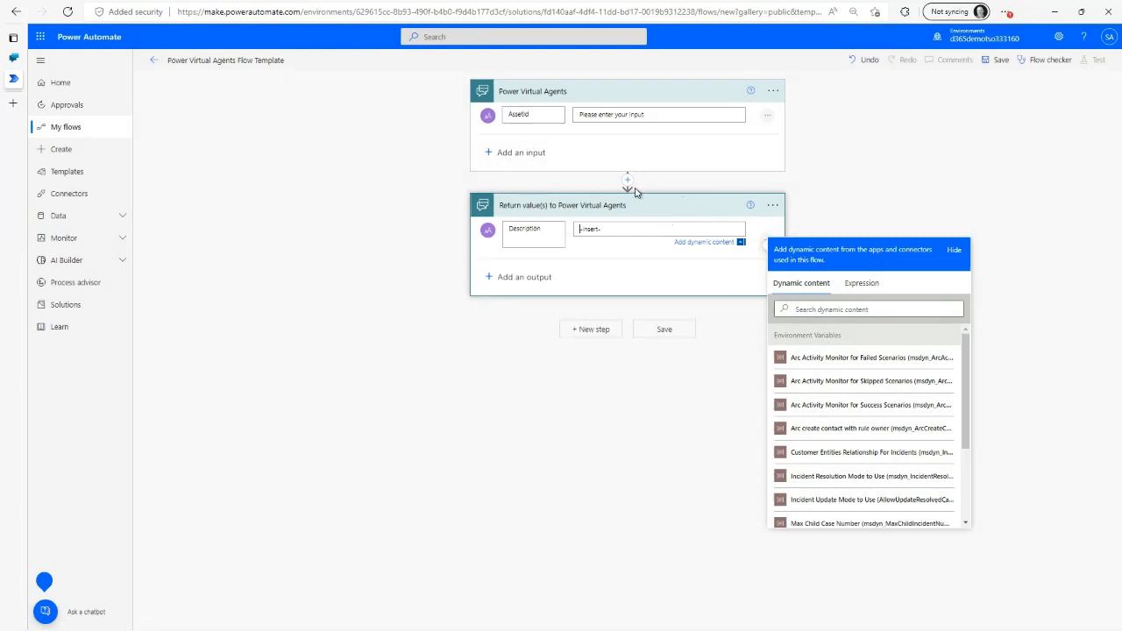
Rename the flow as "Groundskeeper Look Up Asset".
left_click(277, 61)
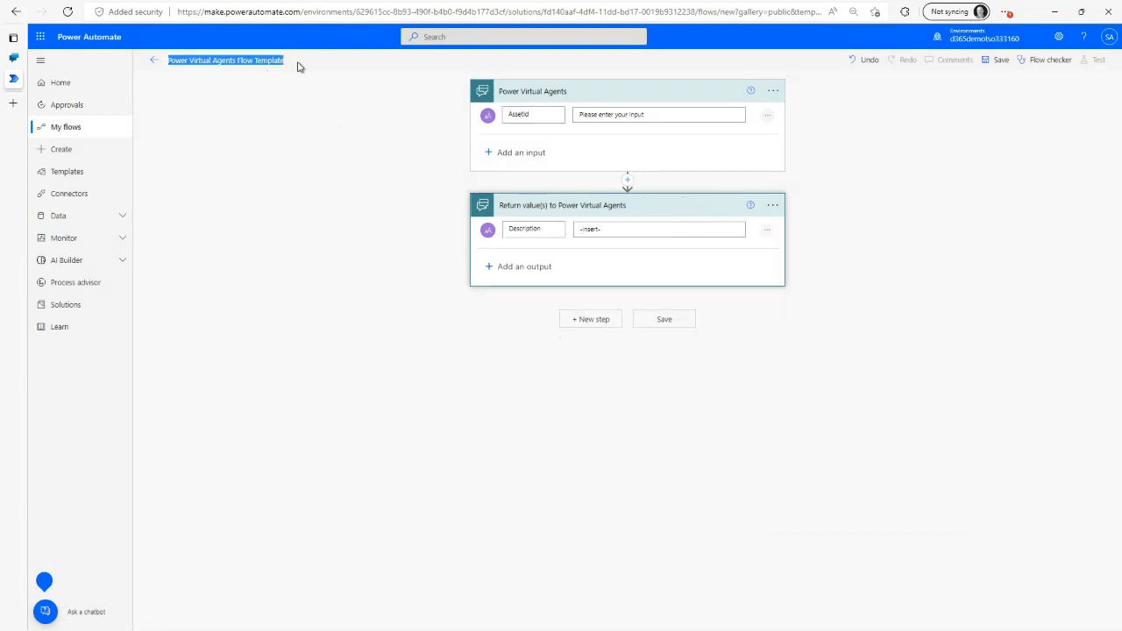
type("Gr")
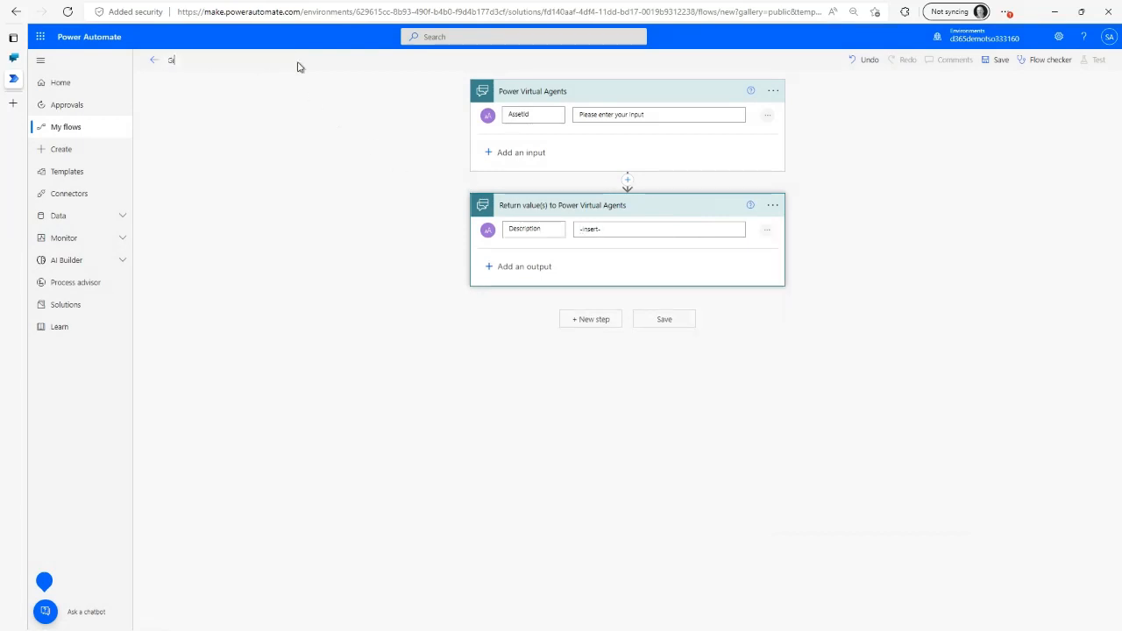
type("oundskeeper L")
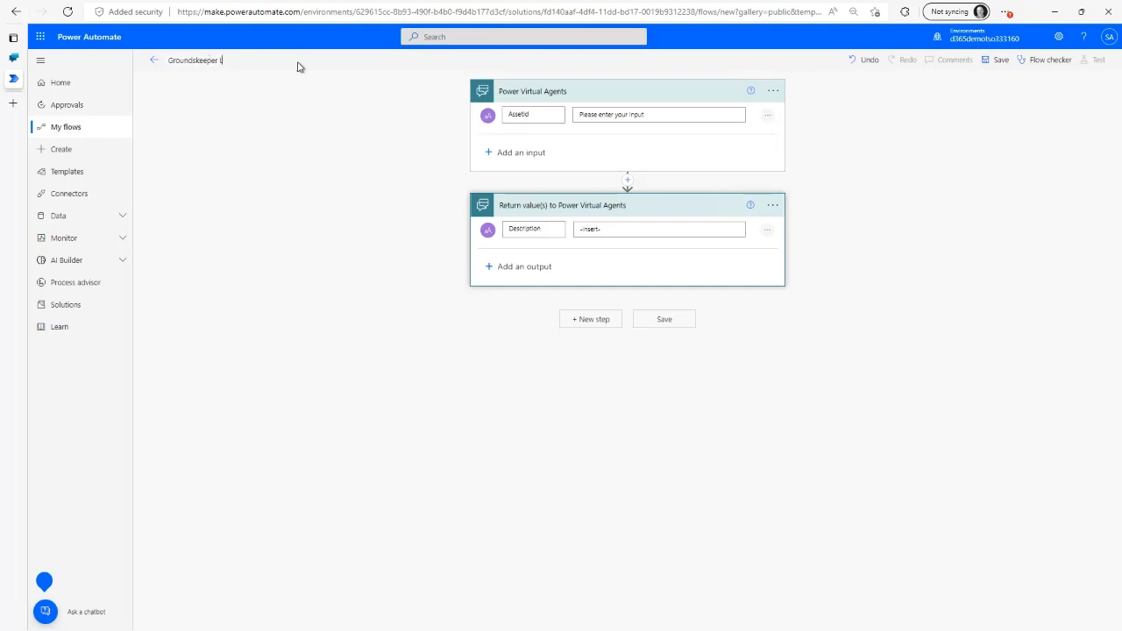
type("ook Up Asset")
Insert a Microsoft Dataverse List rows action between the trigger and the return values step.
left_click(628, 181)
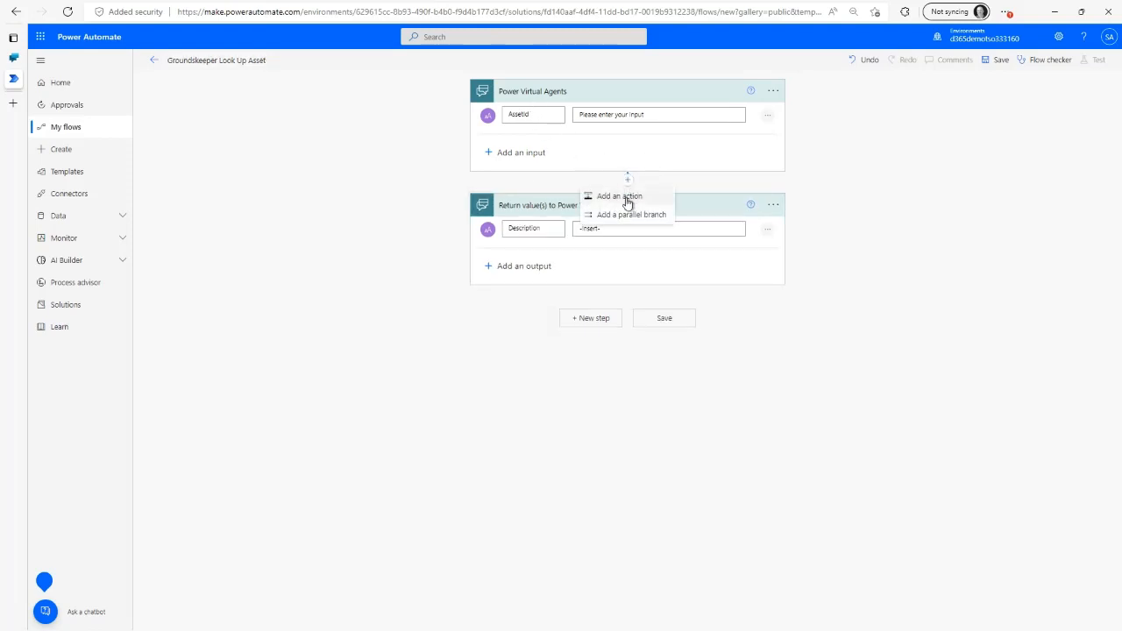
left_click(625, 198)
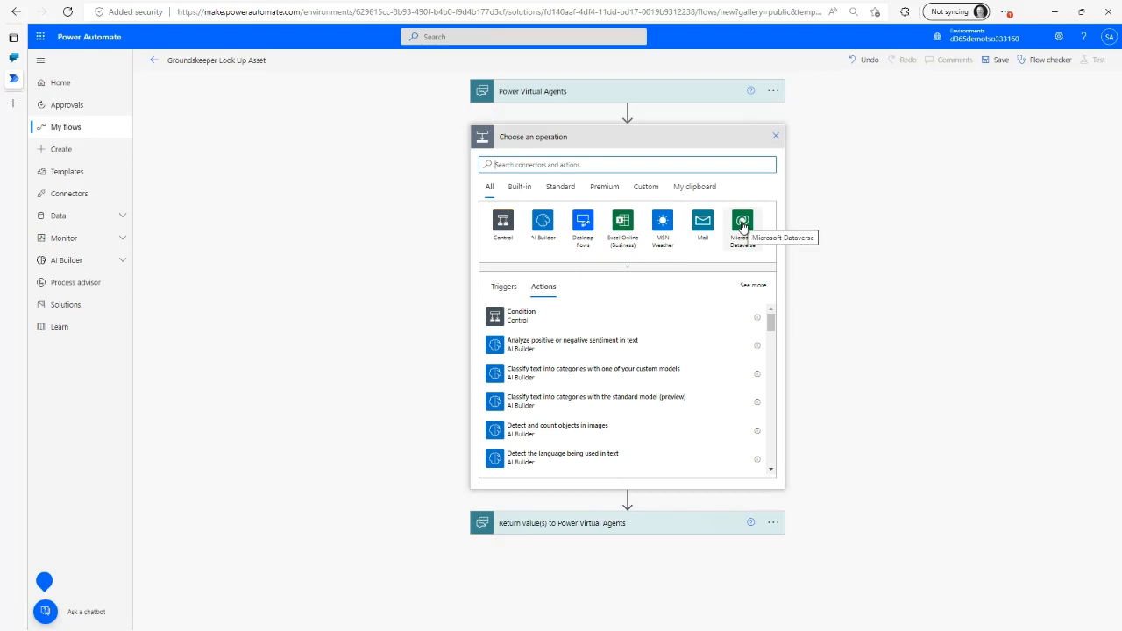
left_click(743, 224)
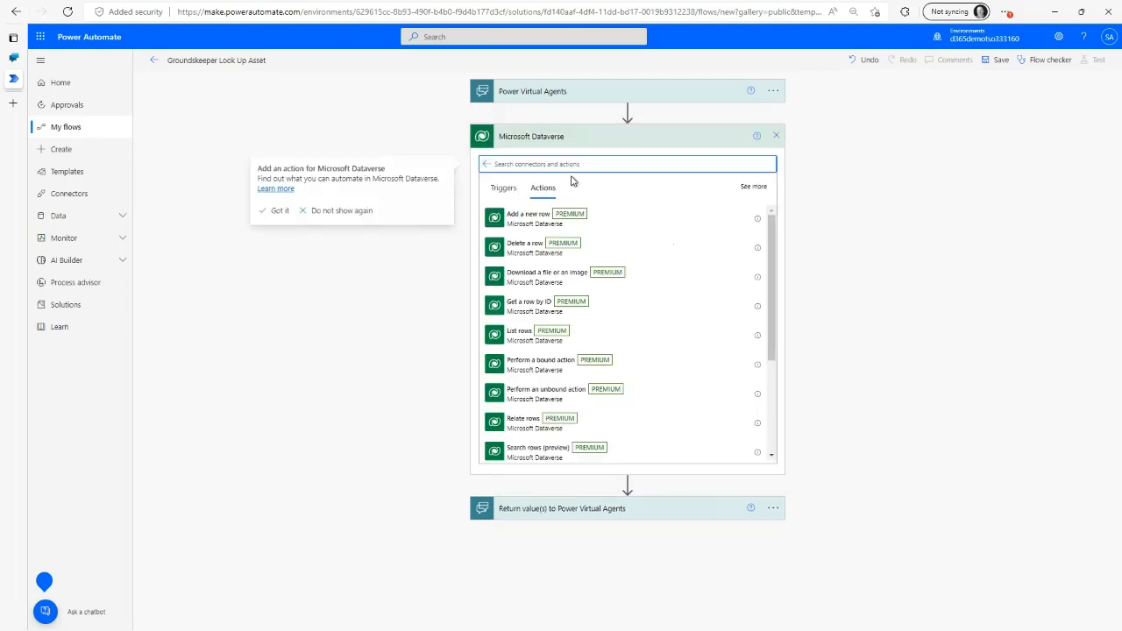
left_click(538, 339)
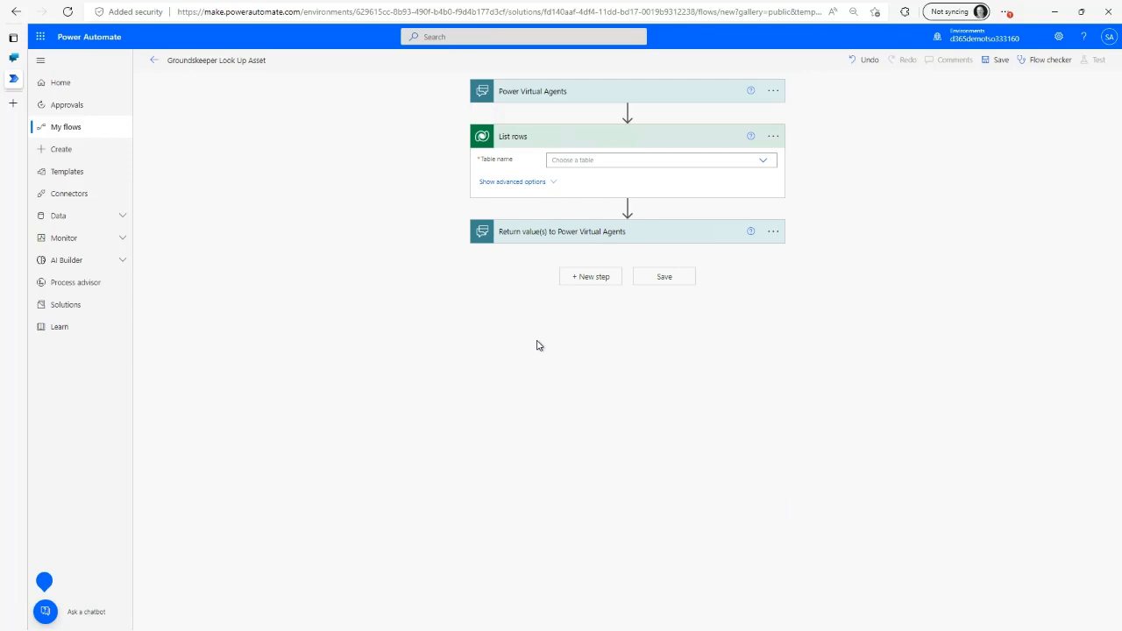
Set the List rows action's table to Asset management assets (mserp).
left_click(585, 162)
type("asset")
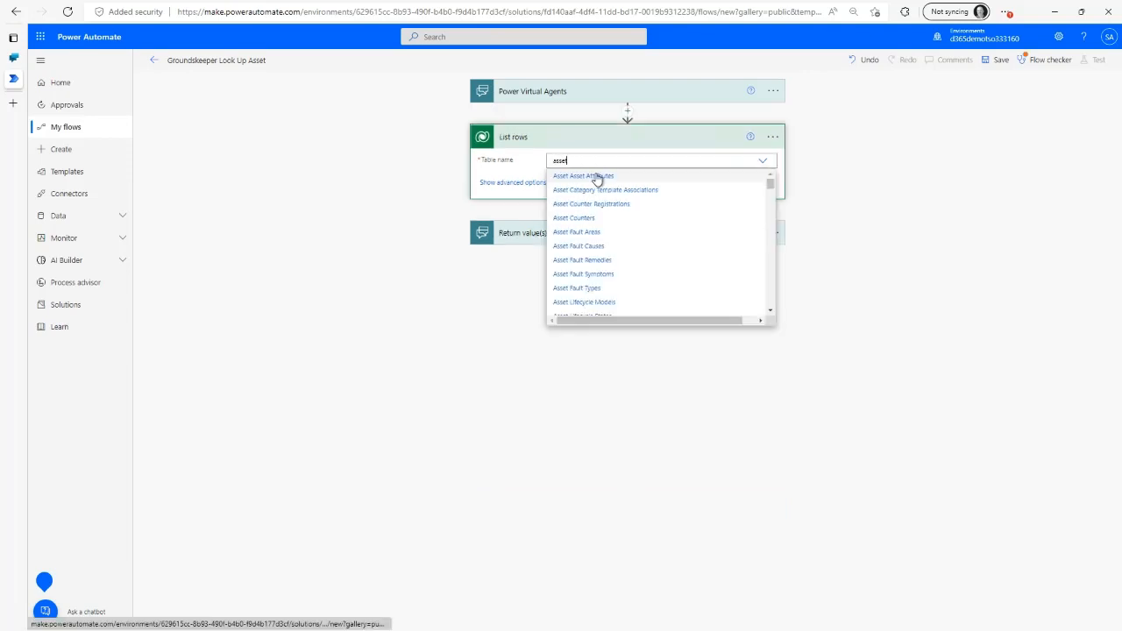
scroll(622, 263, "down", 10)
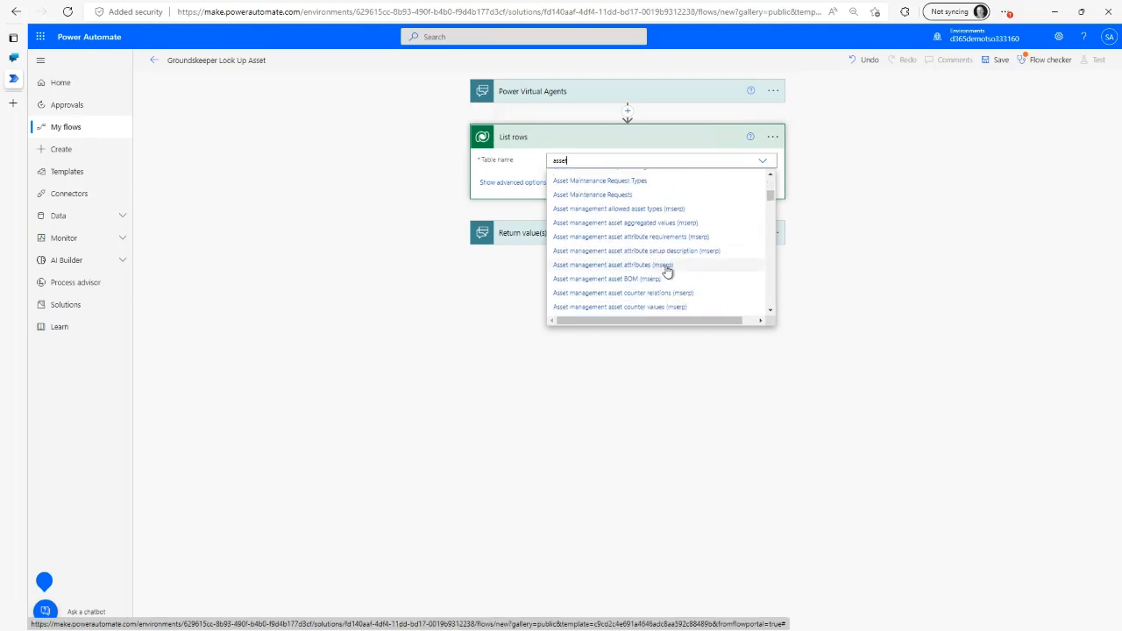
scroll(671, 272, "down", 5)
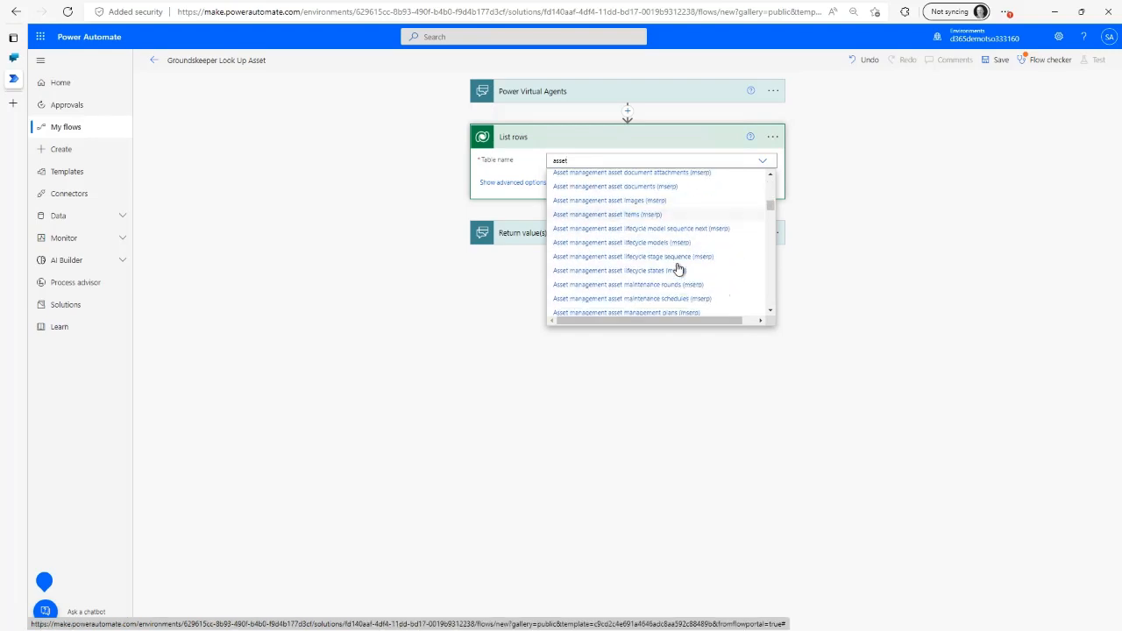
scroll(675, 267, "down", 5)
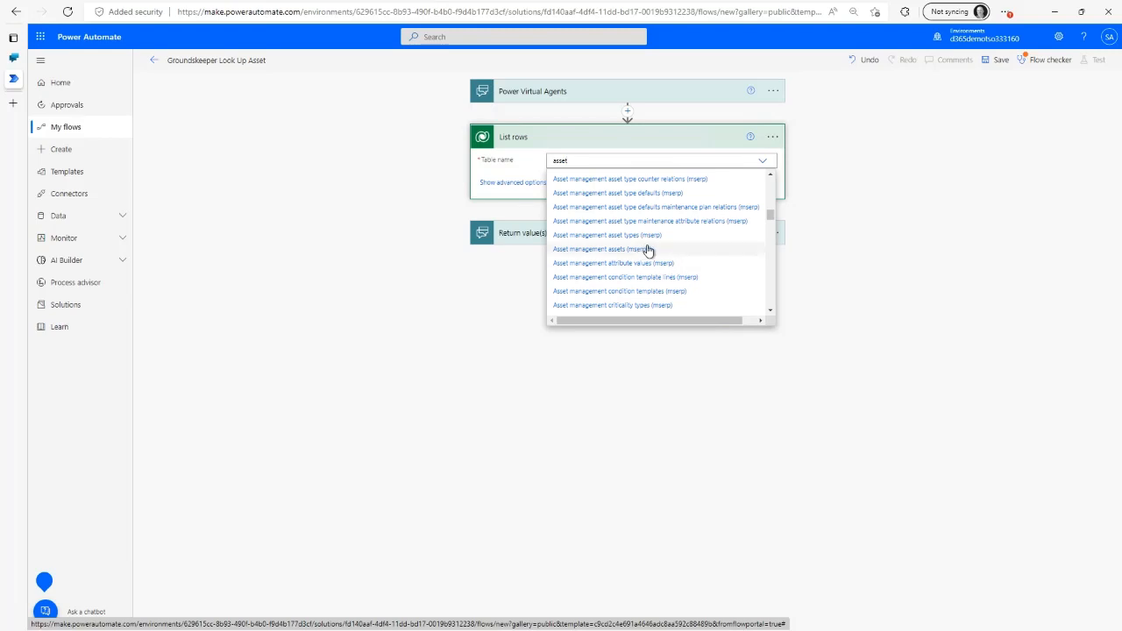
left_click(601, 252)
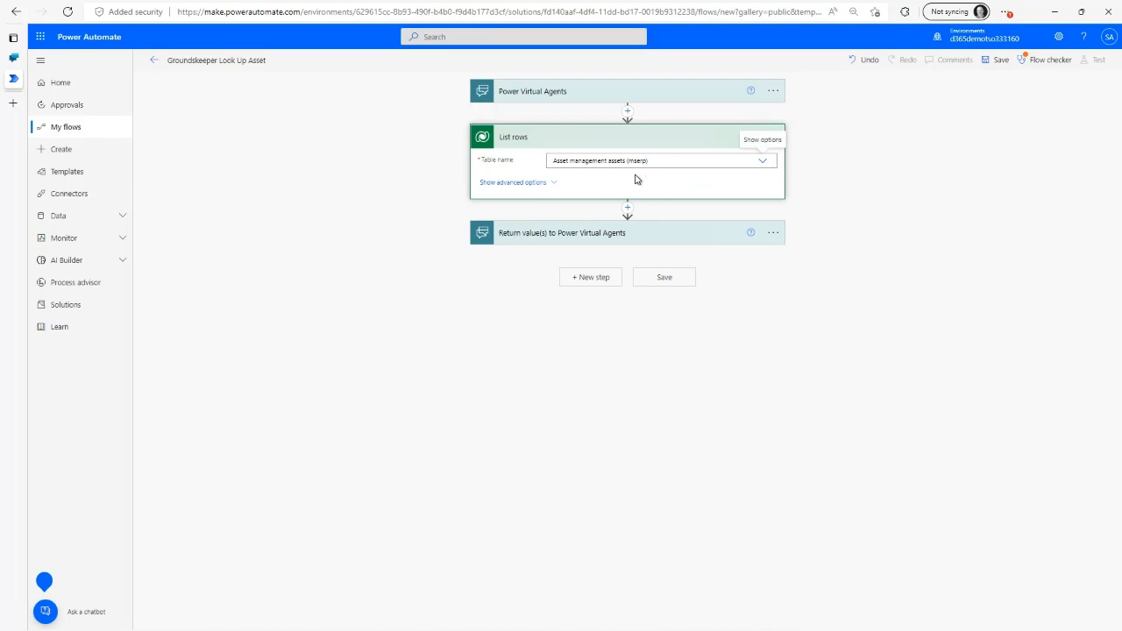
Show the List rows action's advanced options and set its row count to 1.
left_click(556, 187)
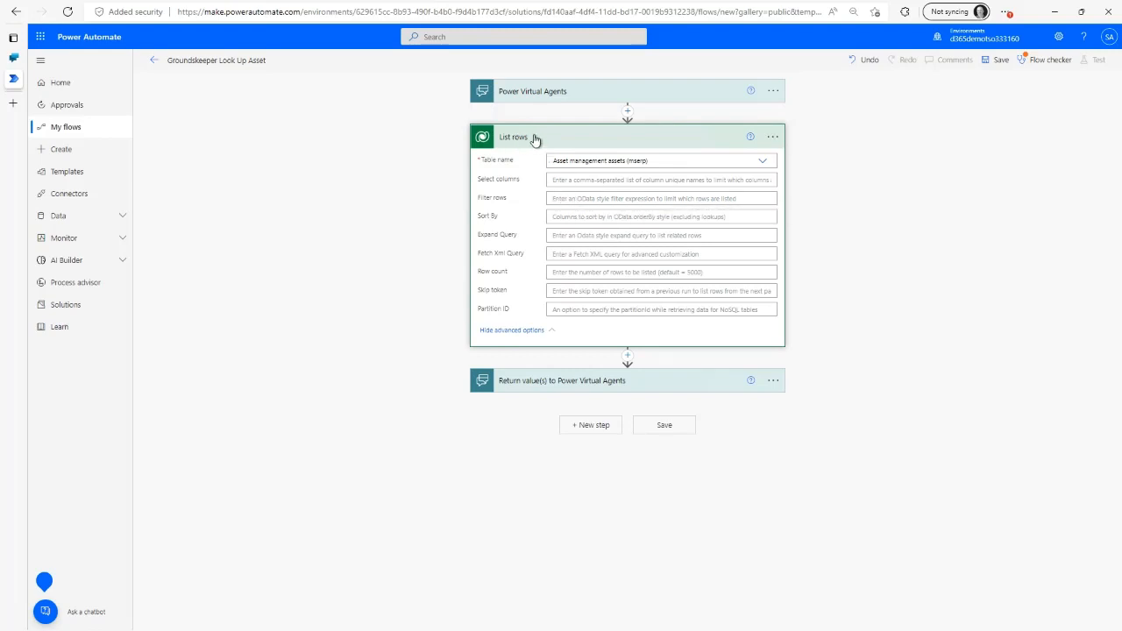
left_click(557, 199)
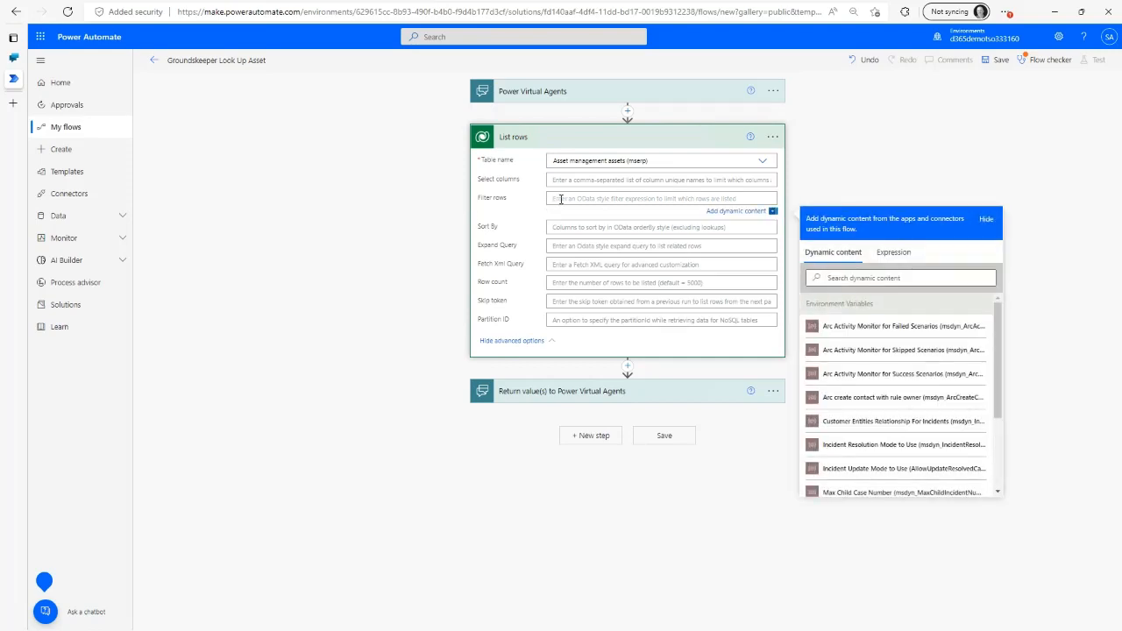
left_click(563, 282)
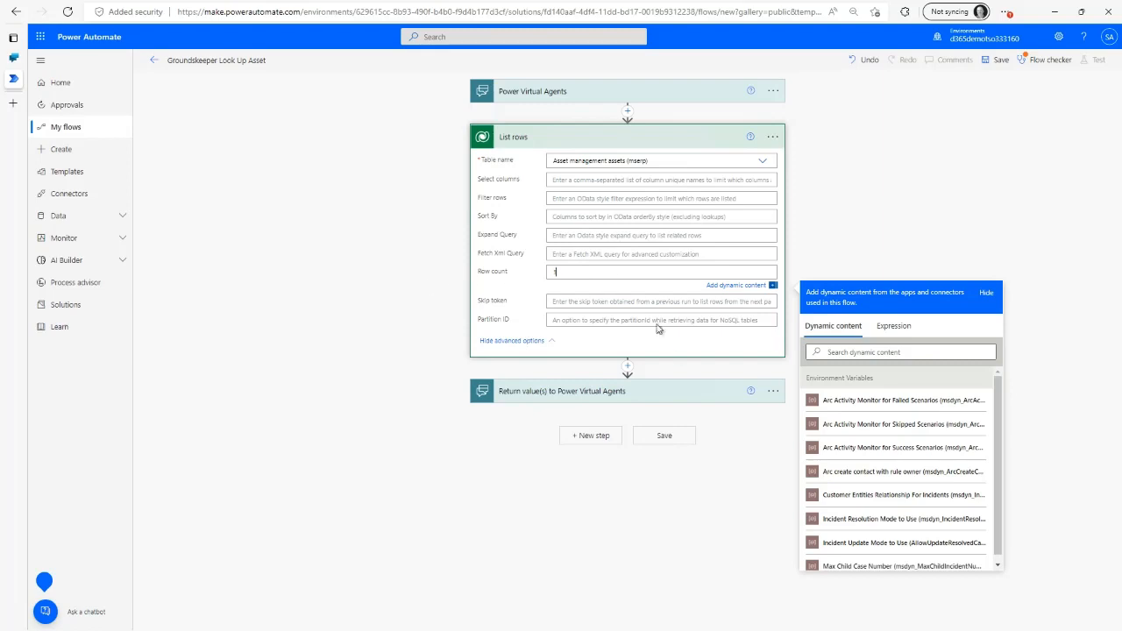
Insert a Compose data operation between List rows and the return values step.
left_click(628, 368)
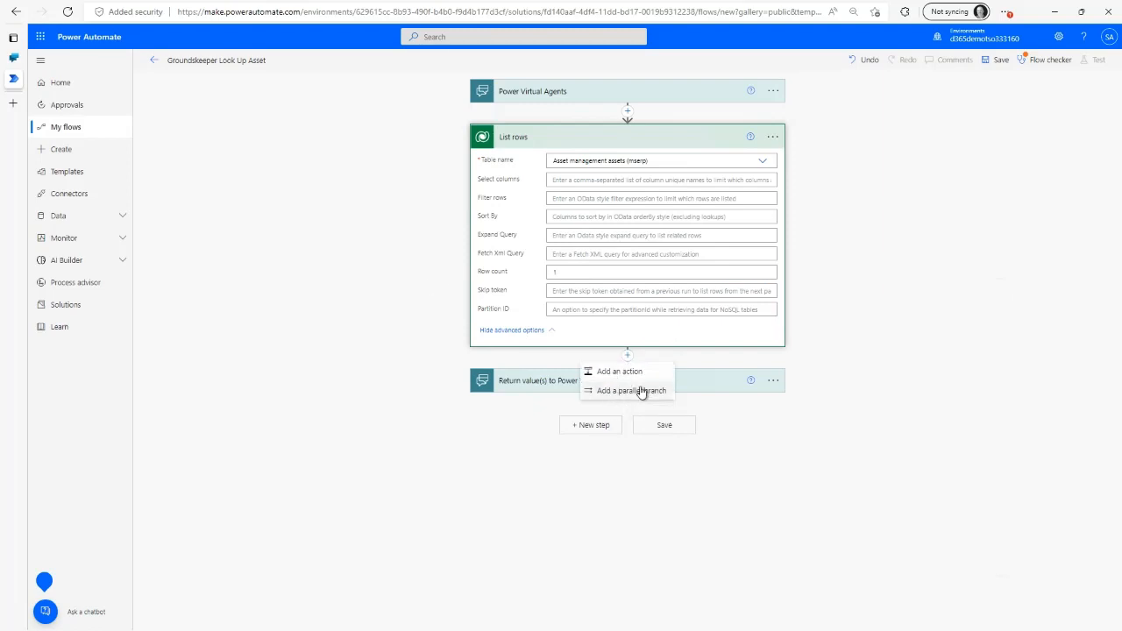
left_click(620, 381)
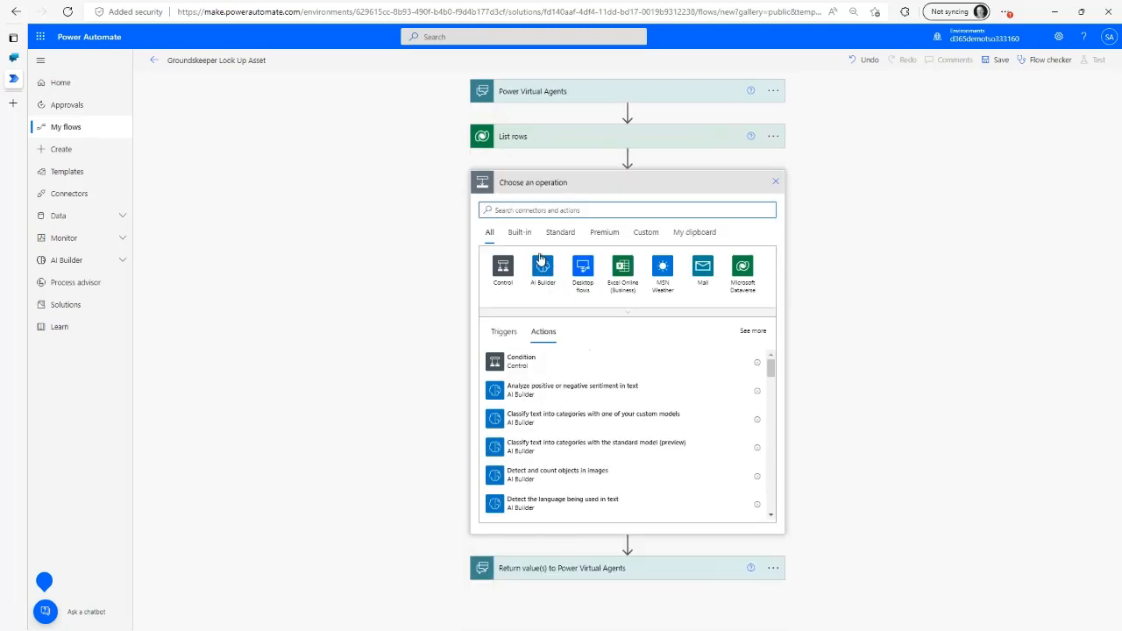
type("compose")
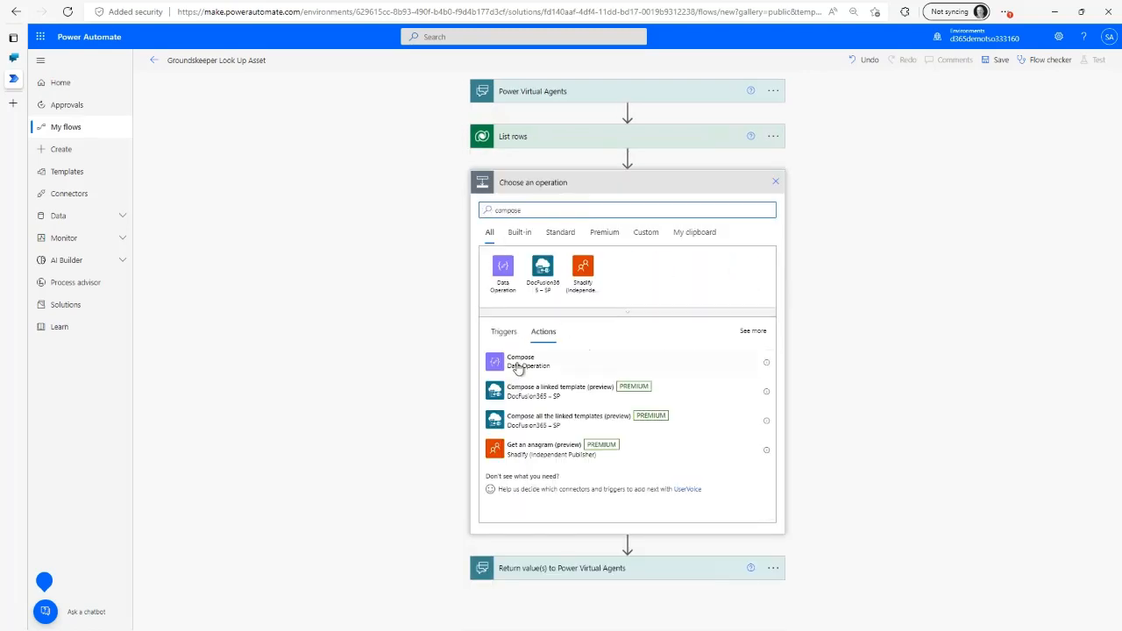
left_click(519, 365)
Set the Compose input to the expression first(outputs('List_rows')?['body/value']) and save the flow.
left_click(582, 203)
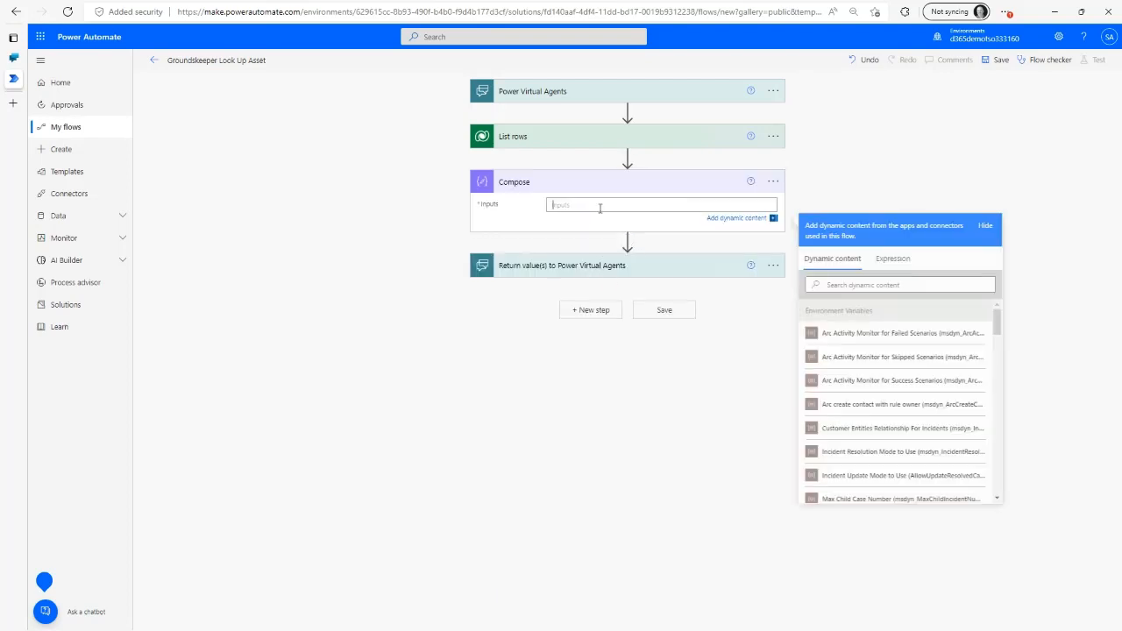
left_click(894, 269)
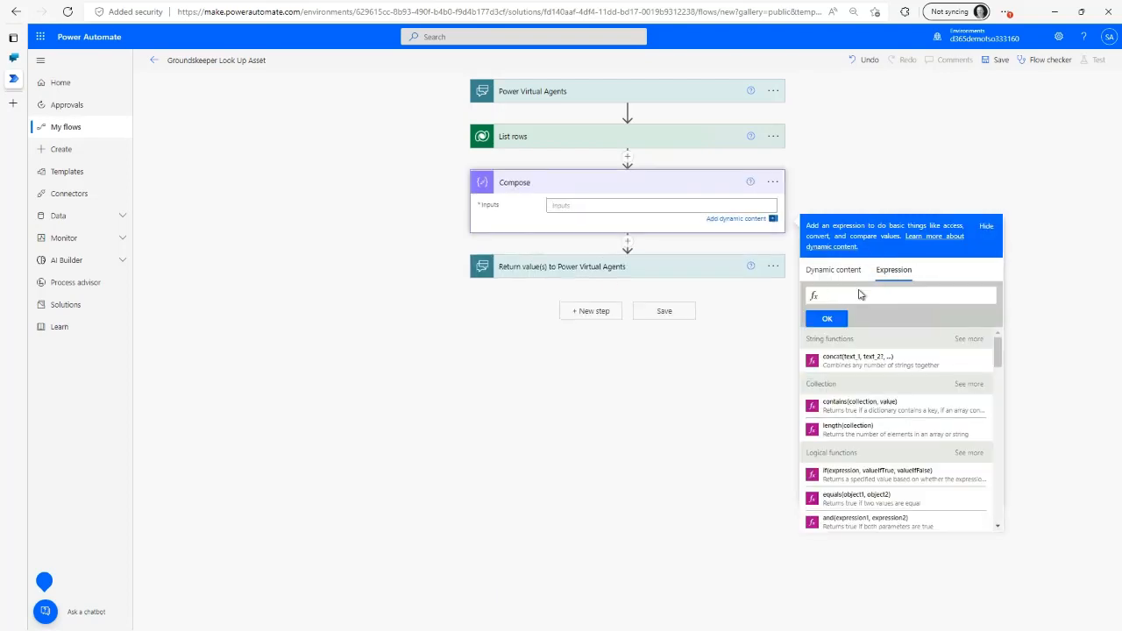
type("first(")
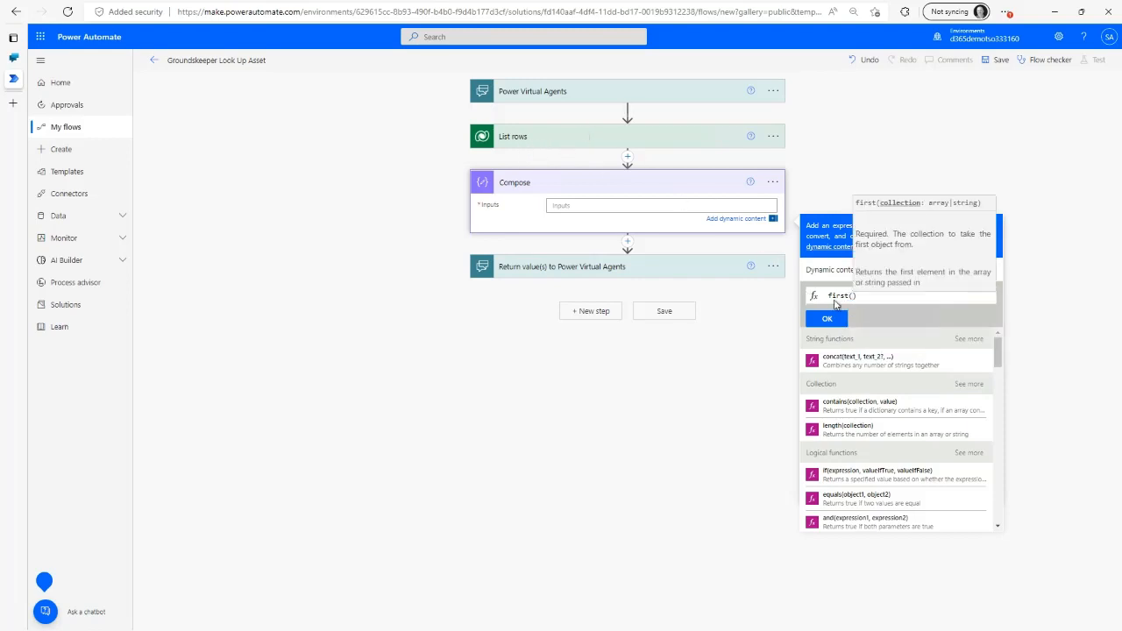
left_click(828, 275)
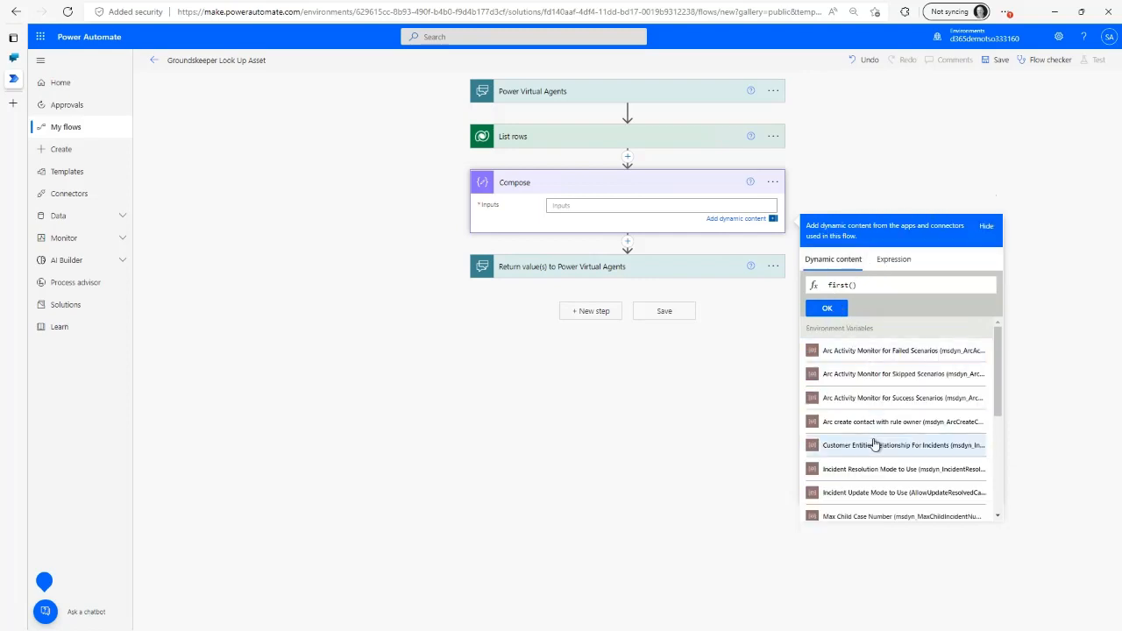
scroll(877, 451, "down", 3)
left_click(855, 514)
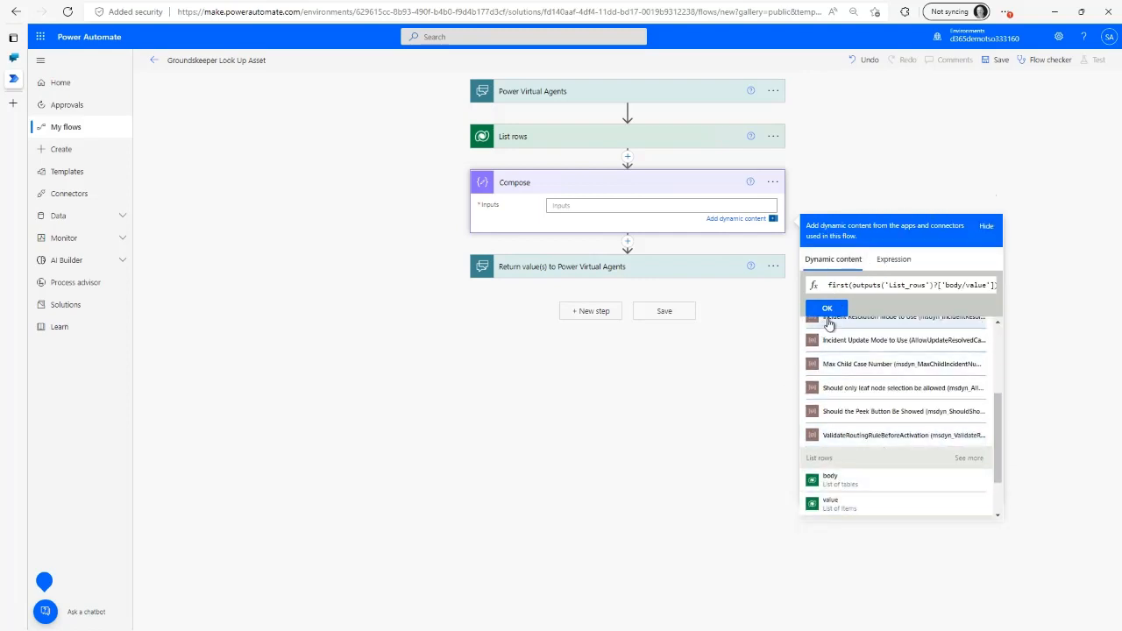
left_click(828, 310)
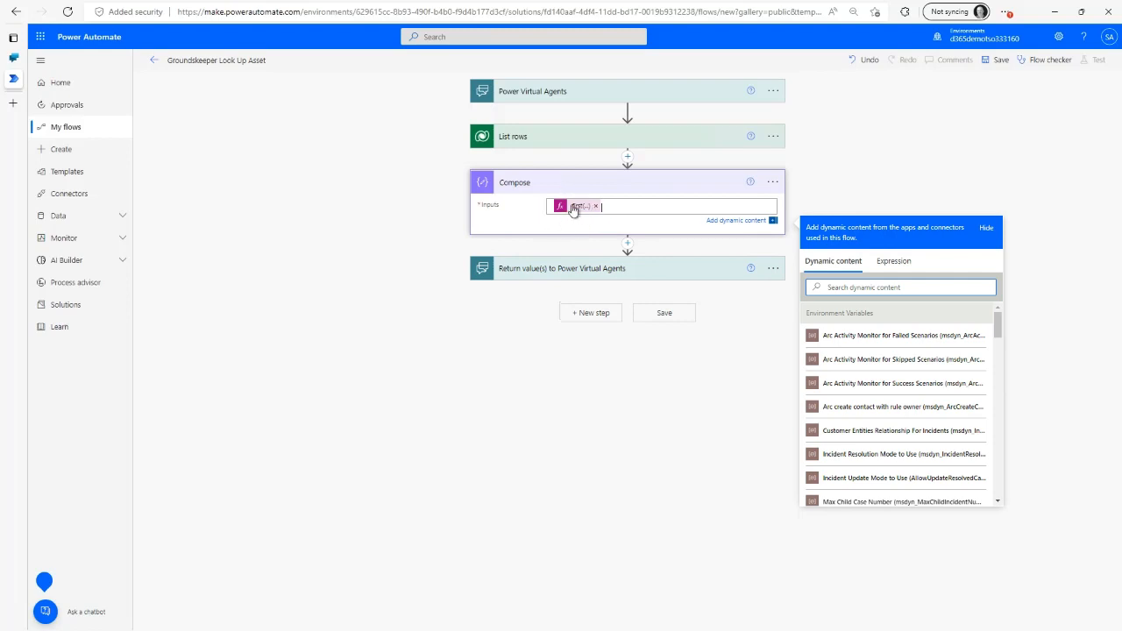
left_click(998, 59)
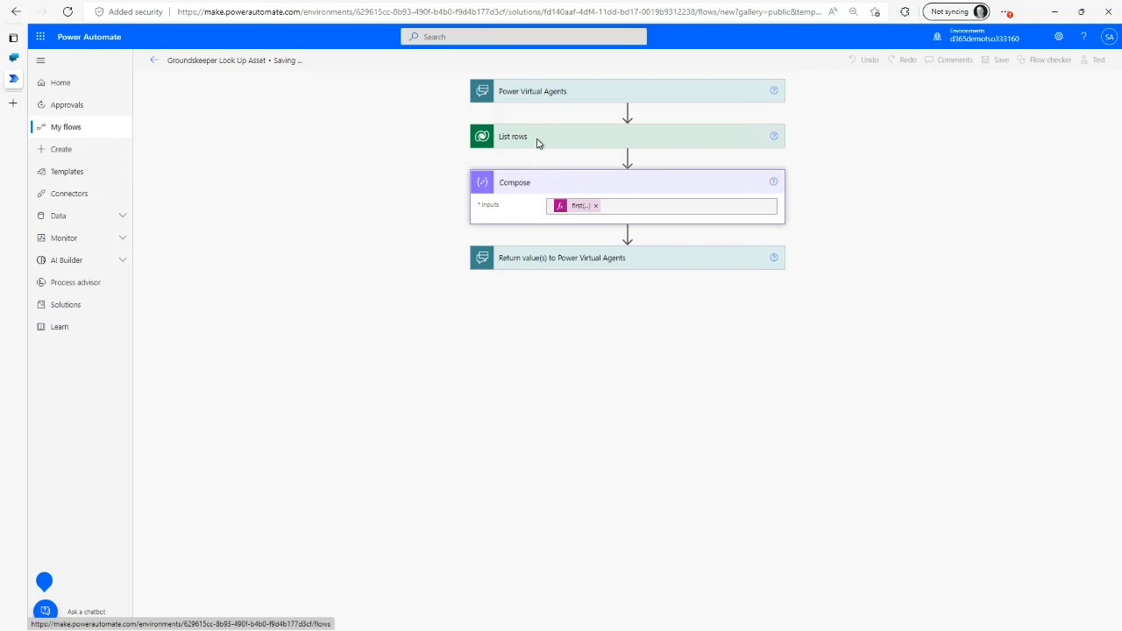
Switch to Power Virtual Agents and add an action after the asset question that calls the Groundskeeper Look Up Asset flow.
left_click(13, 58)
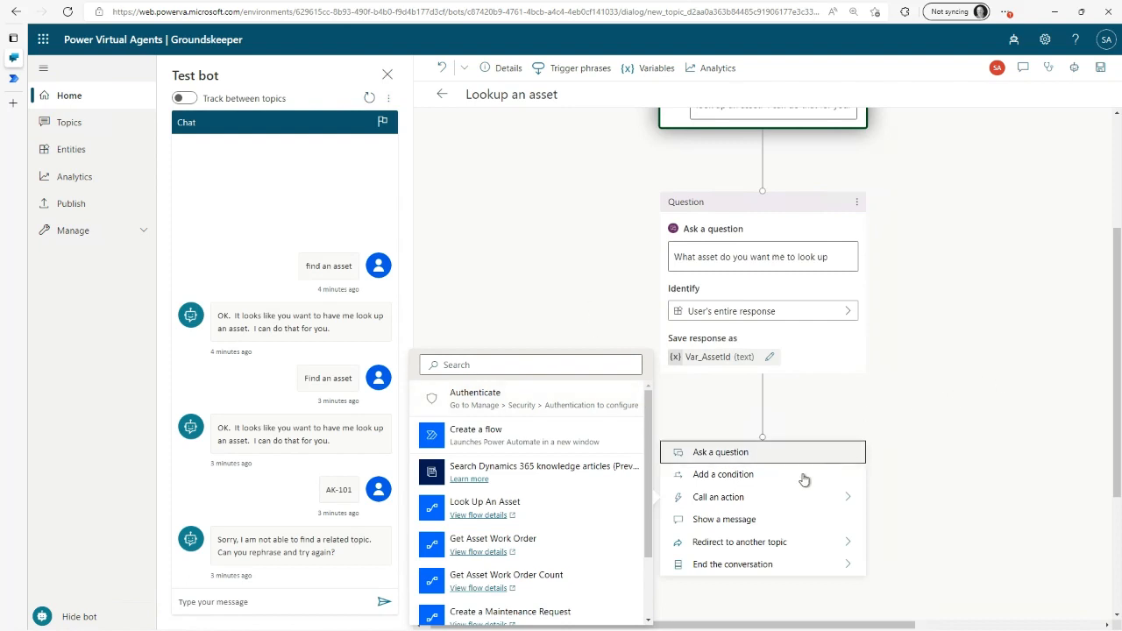
left_click(764, 499)
left_click(765, 501)
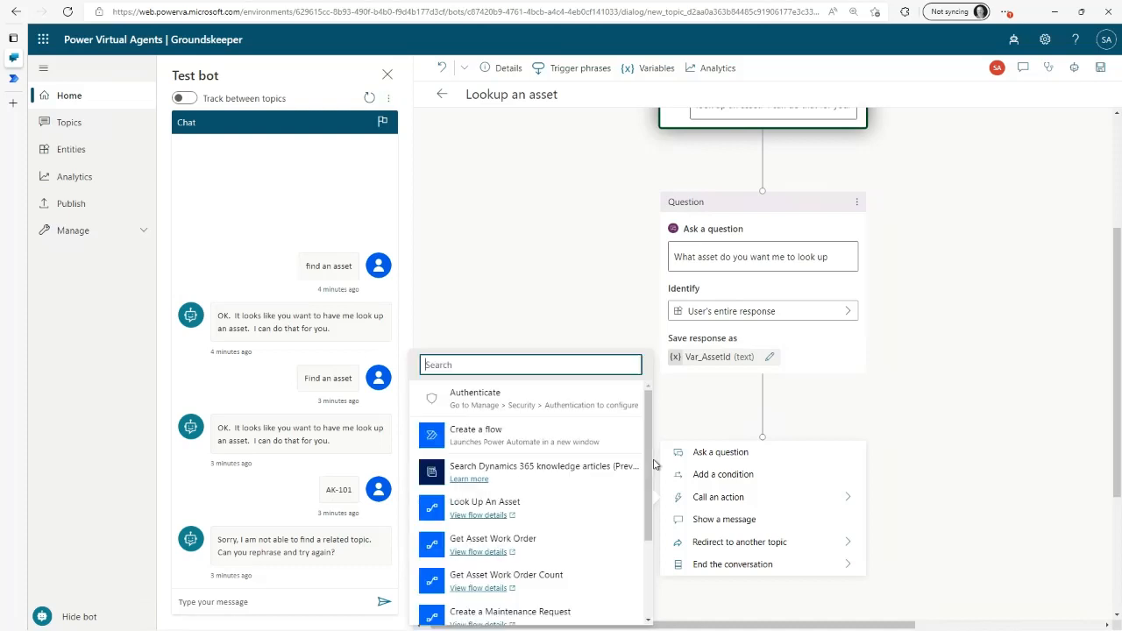
scroll(583, 483, "down", 2)
scroll(579, 500, "down", 2)
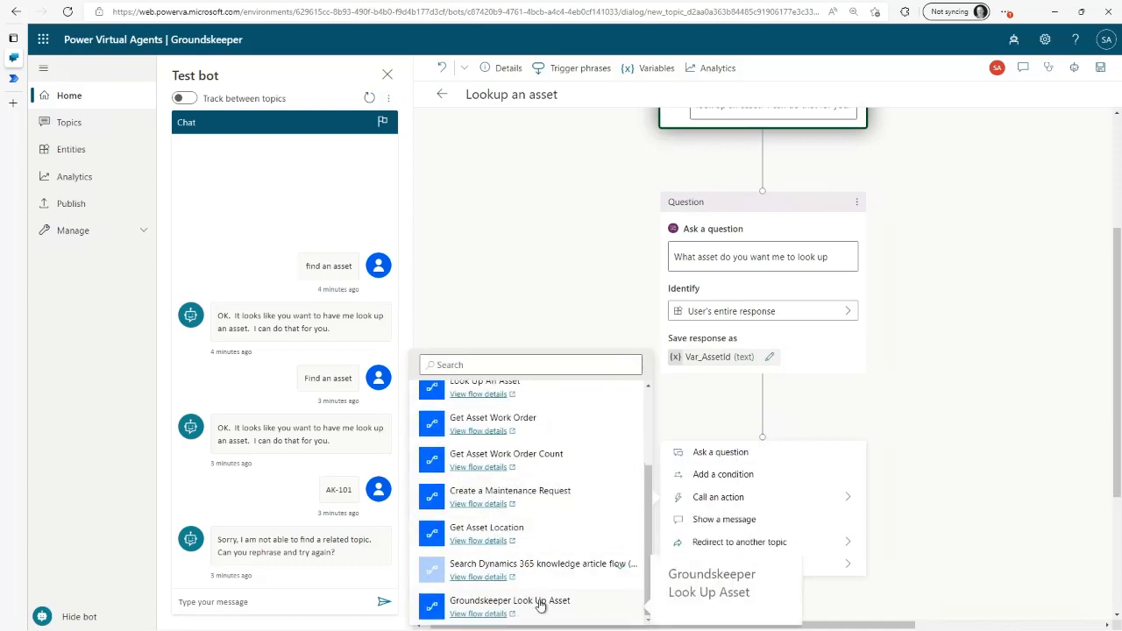
left_click(517, 601)
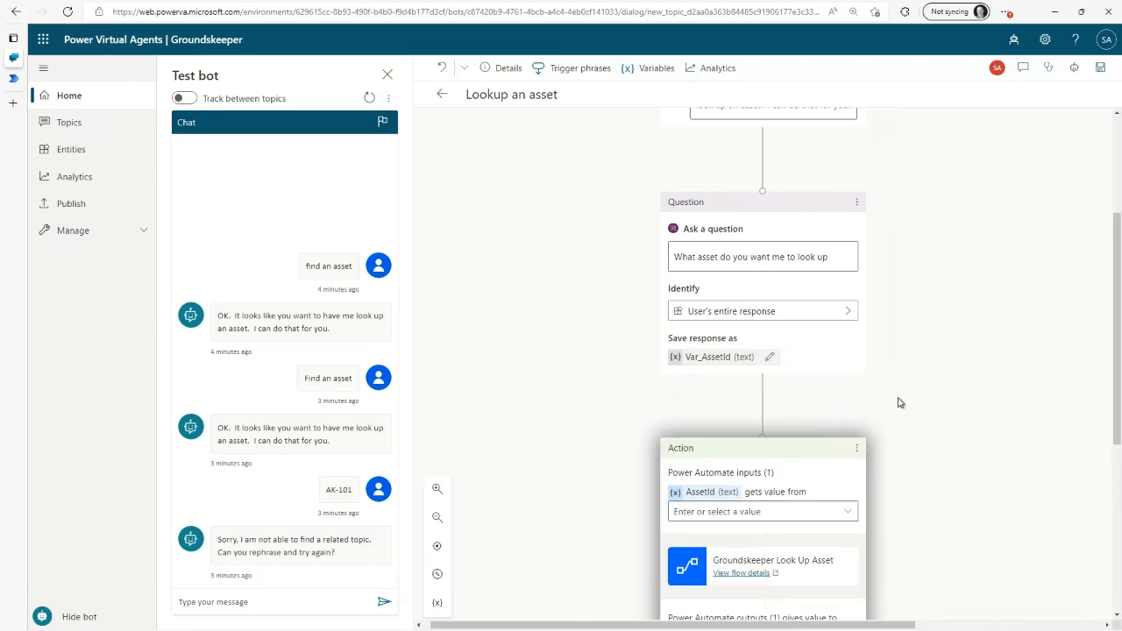
Supply the flow action's AssetId input from the Var_AssetId variable.
scroll(877, 395, "down", 3)
left_click(728, 283)
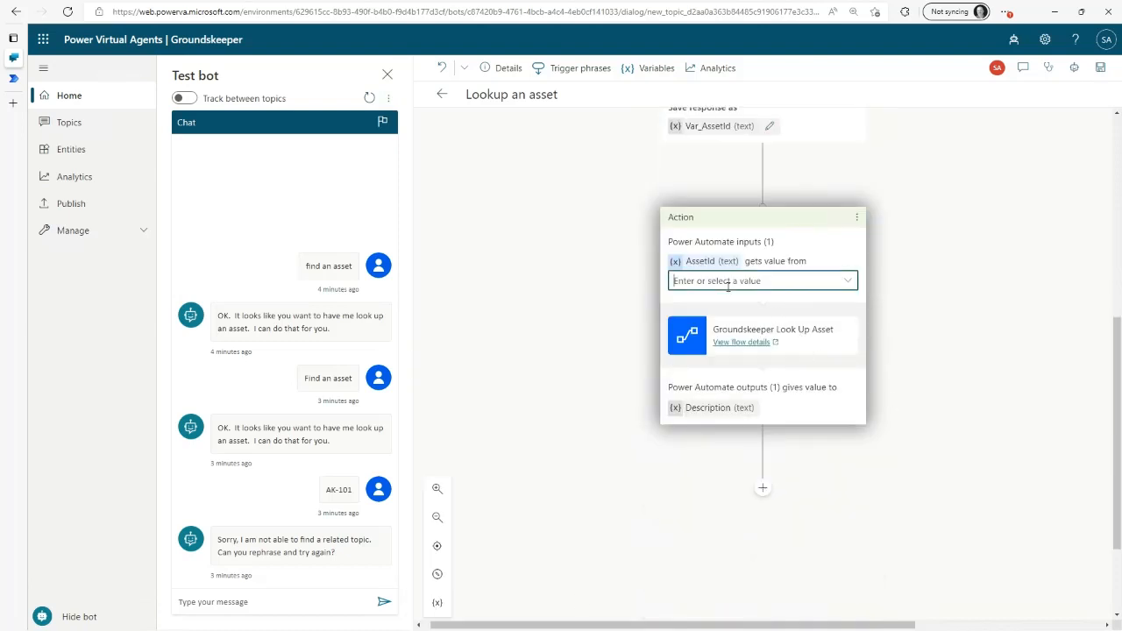
left_click(848, 283)
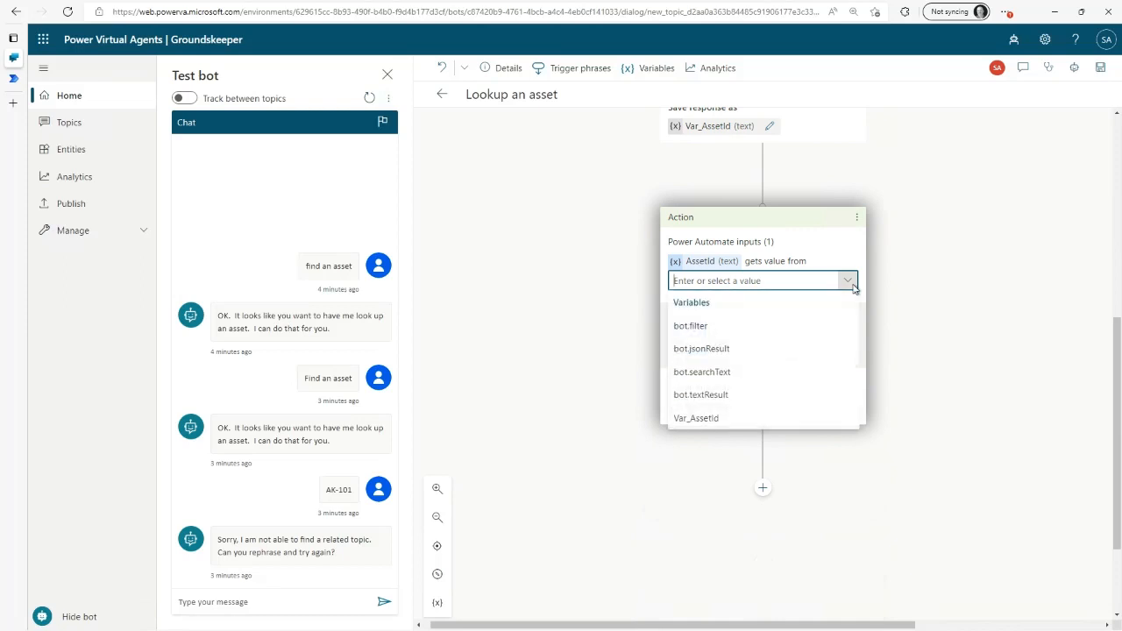
left_click(699, 419)
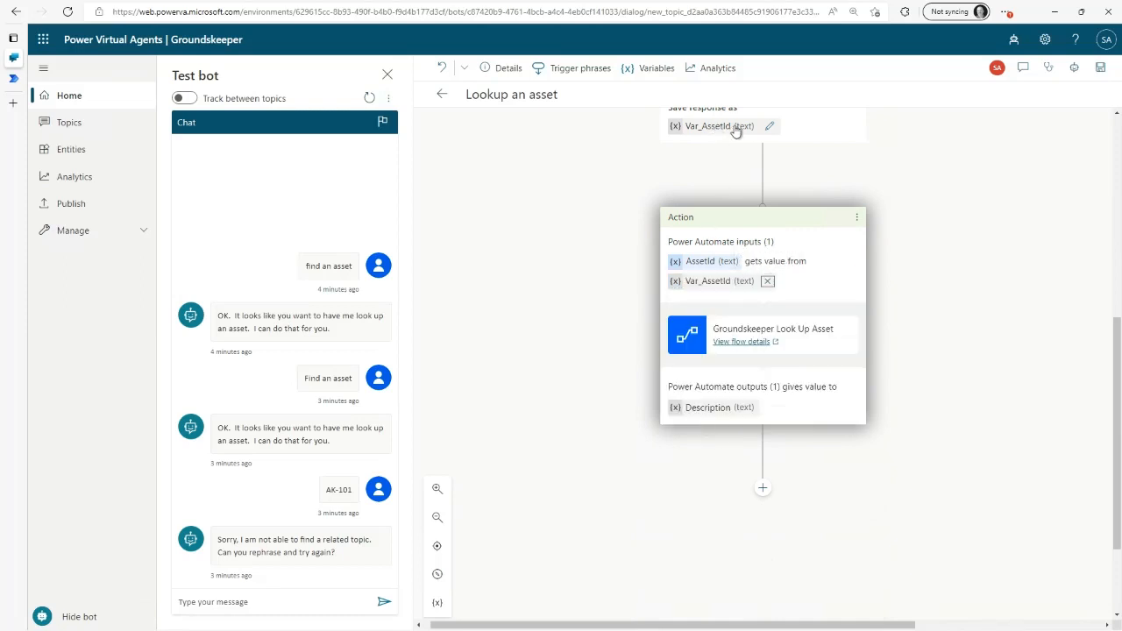
Add a message after the action reading "We found your asset, and it is called" plus the Description variable, and save the topic.
left_click(762, 493)
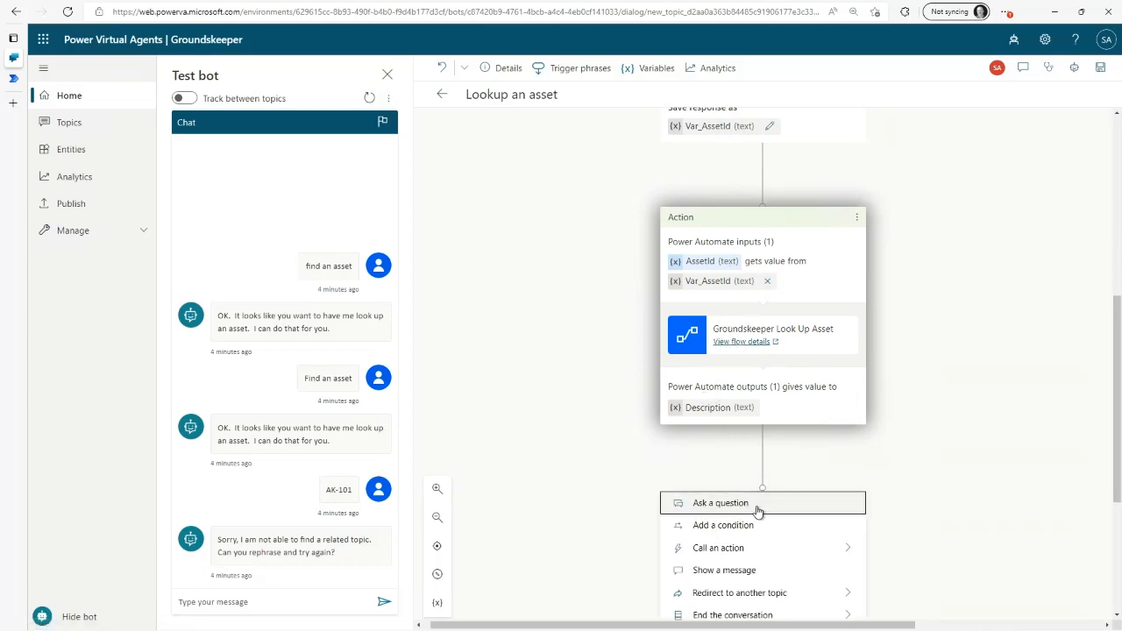
left_click(751, 571)
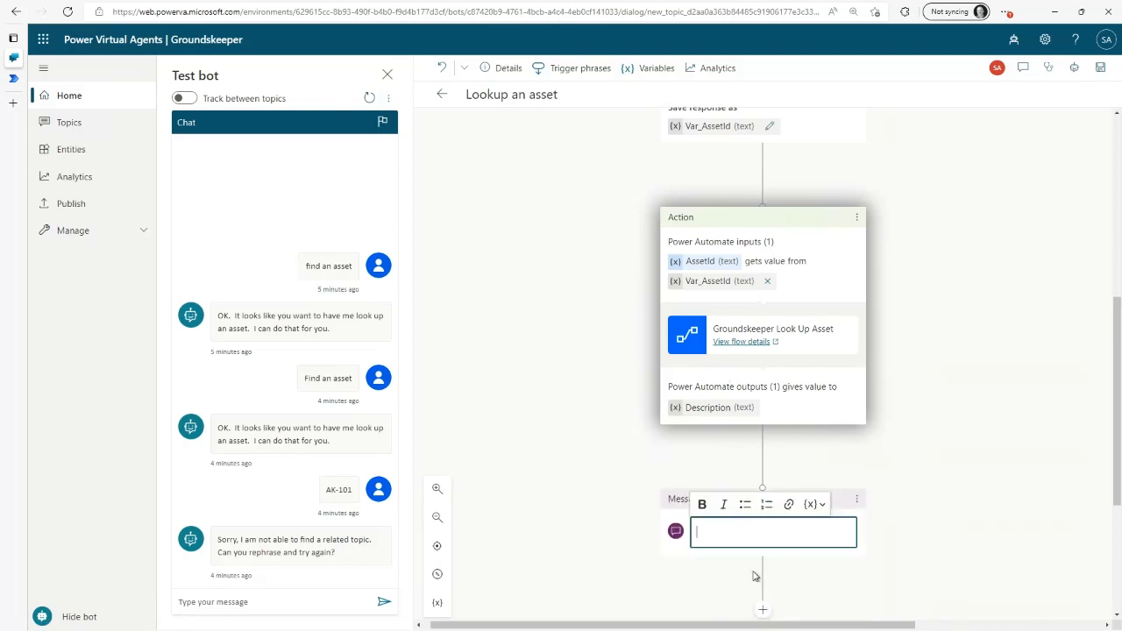
type("We")
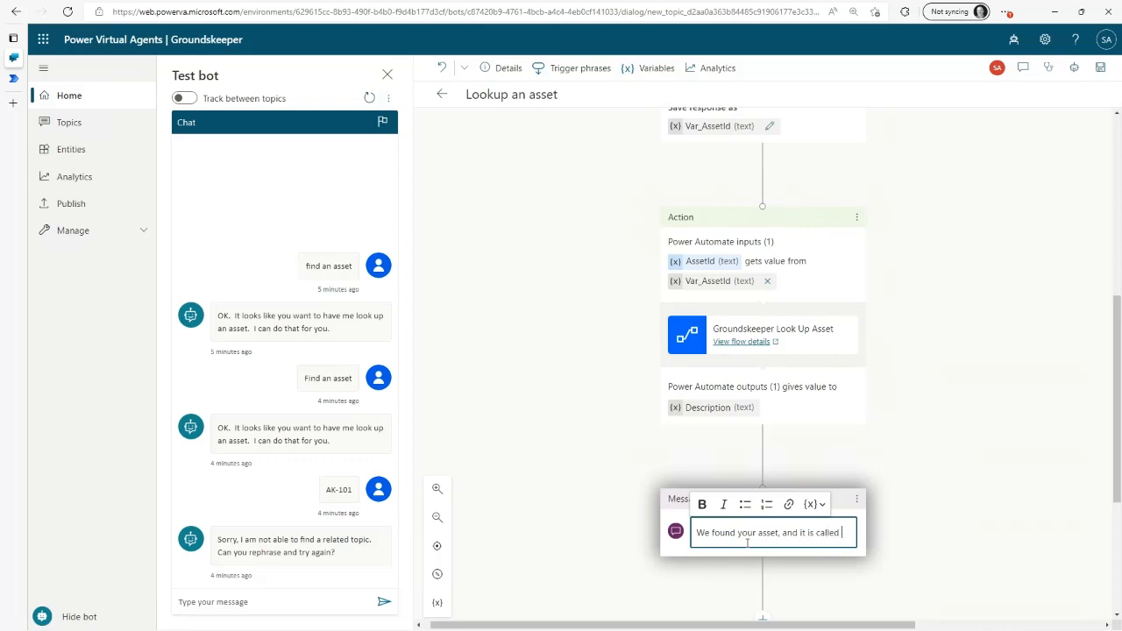
left_click(811, 504)
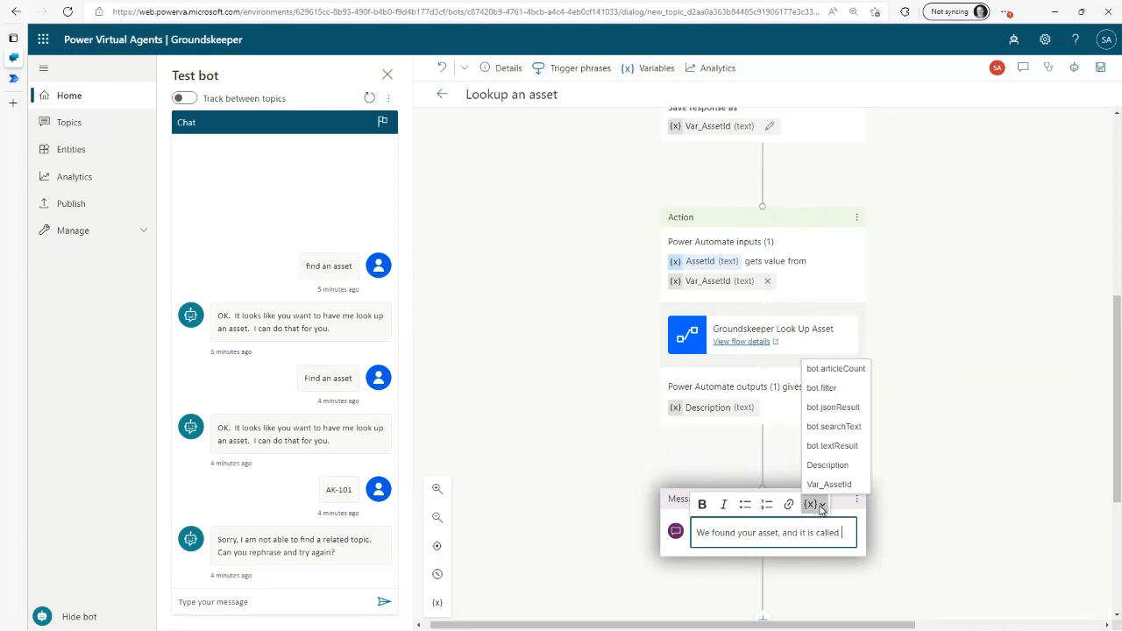
left_click(830, 466)
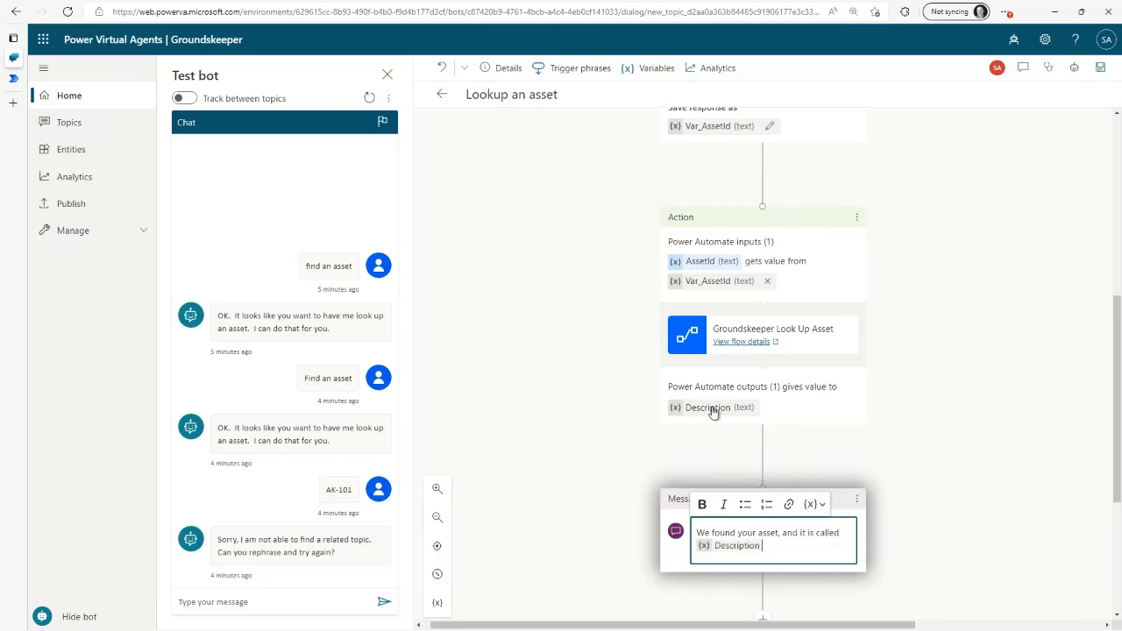
left_click(1101, 71)
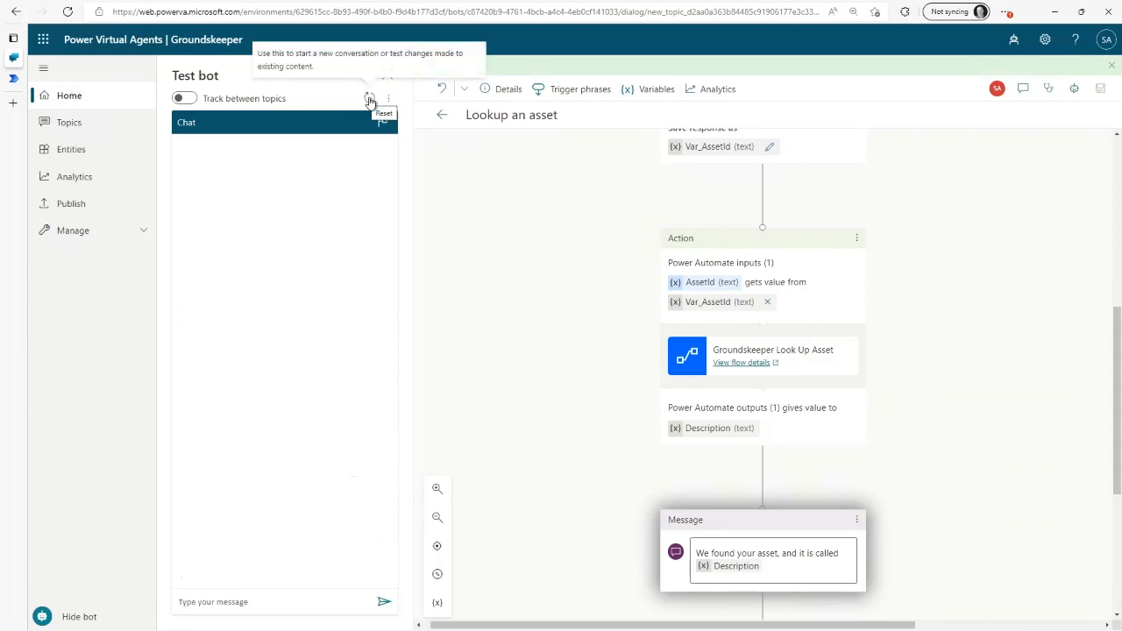
Test the bot with the message "find an asset" and answer its question with AK-101.
left_click(261, 608)
type("I")
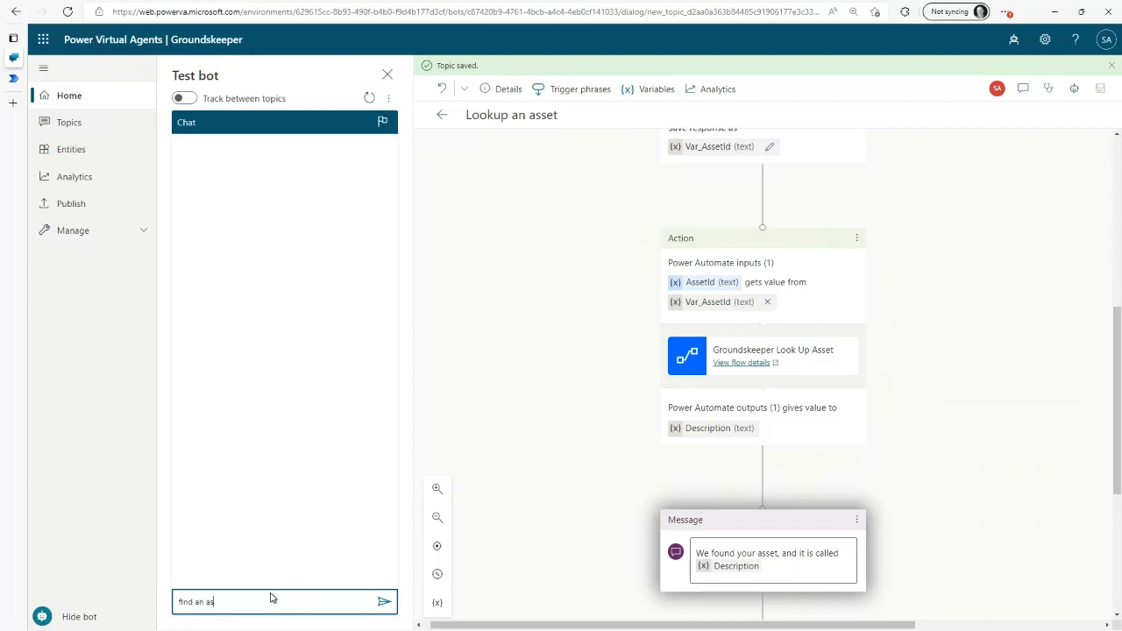
key("Return")
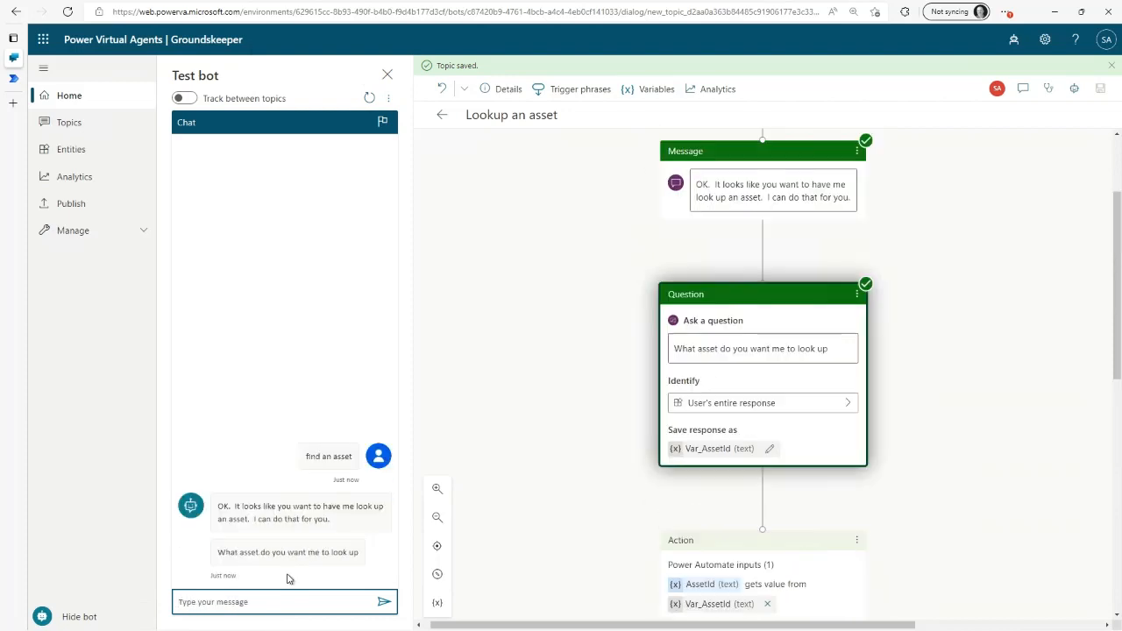
type("AK-101")
key("Return")
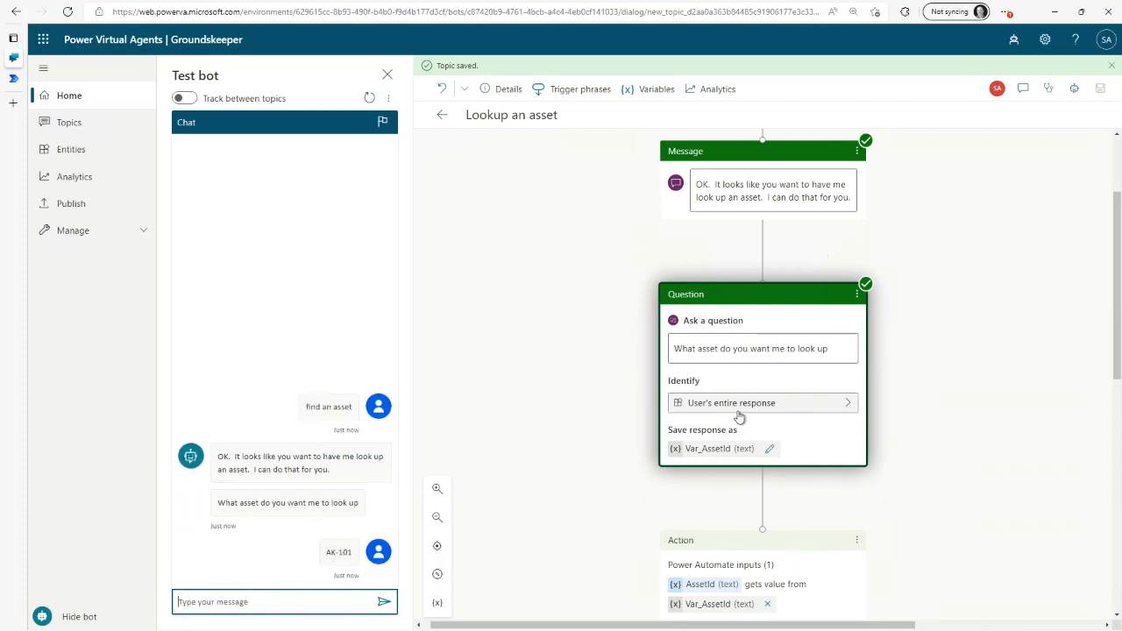
scroll(582, 447, "down", 3)
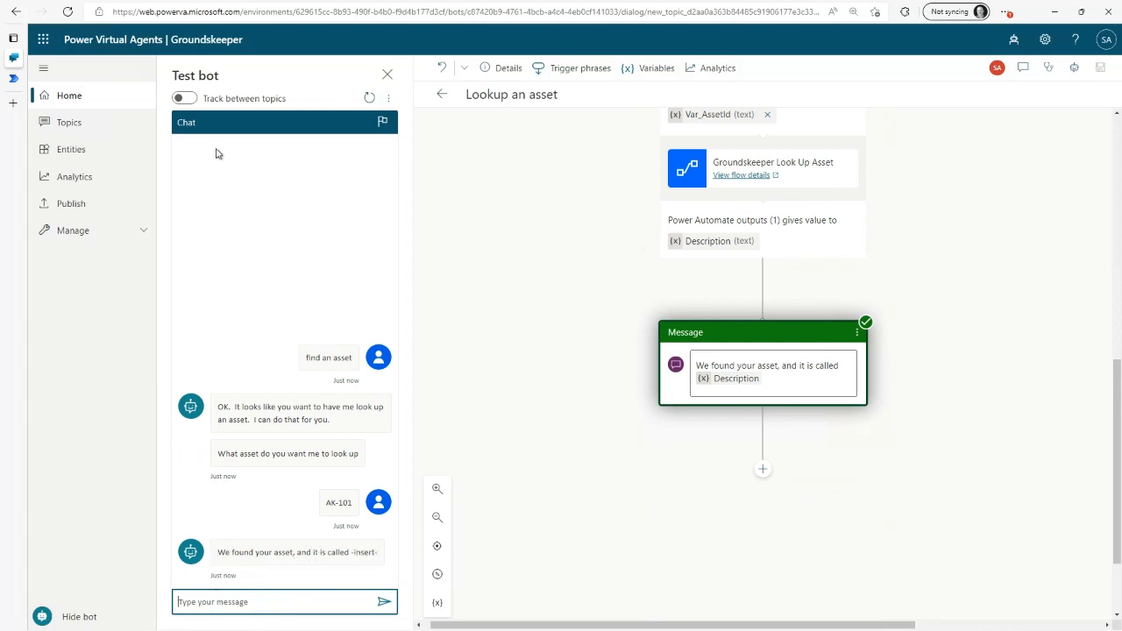
Switch to Power Automate, open the flow's latest run and examine the Compose inputs for the asset's name and ID fields.
mouse_move(14, 78)
left_click(70, 80)
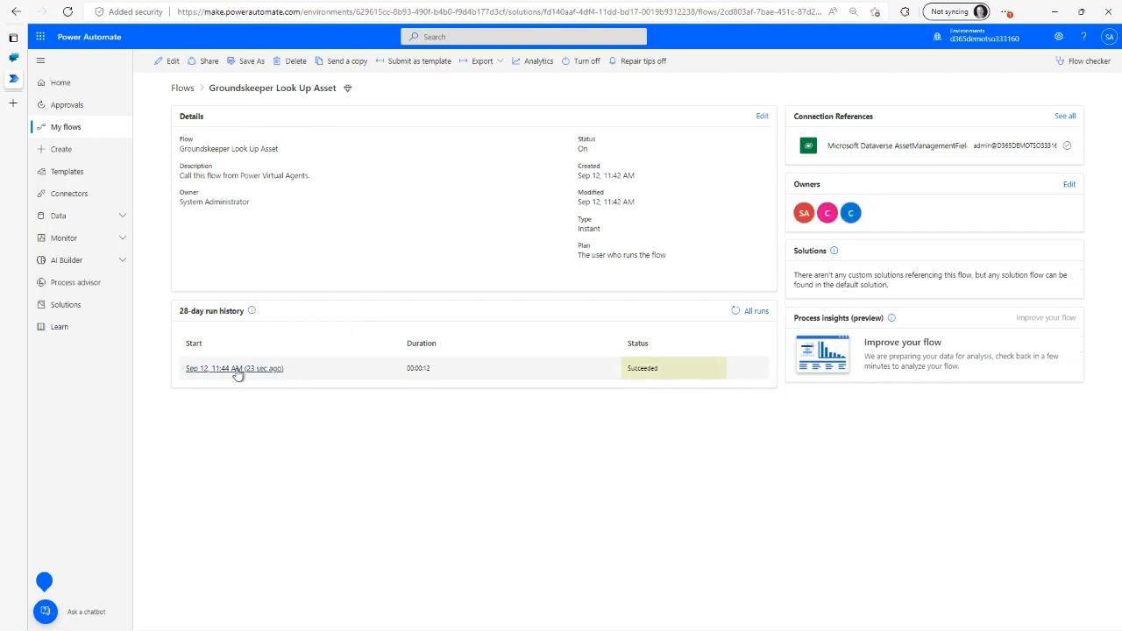
left_click(235, 369)
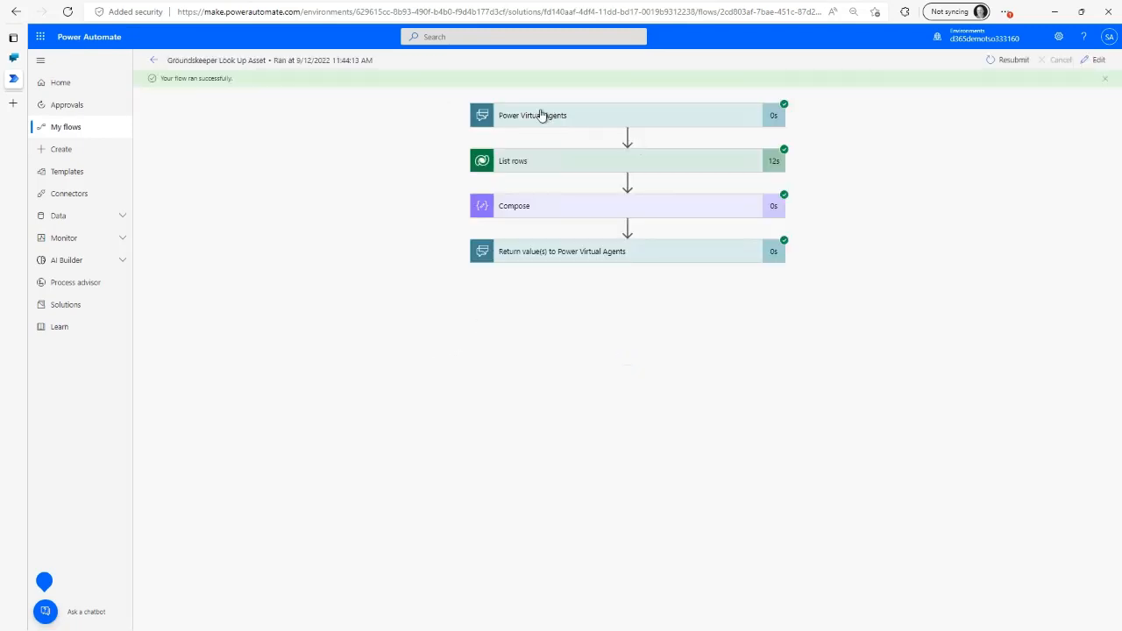
left_click(549, 210)
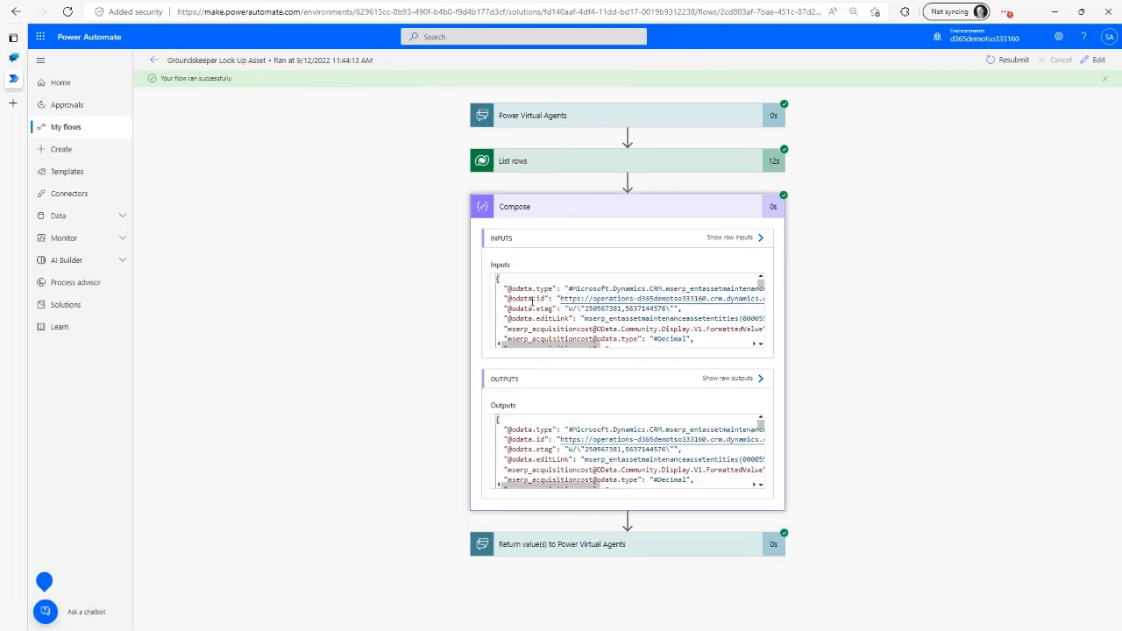
scroll(548, 298, "down", 2)
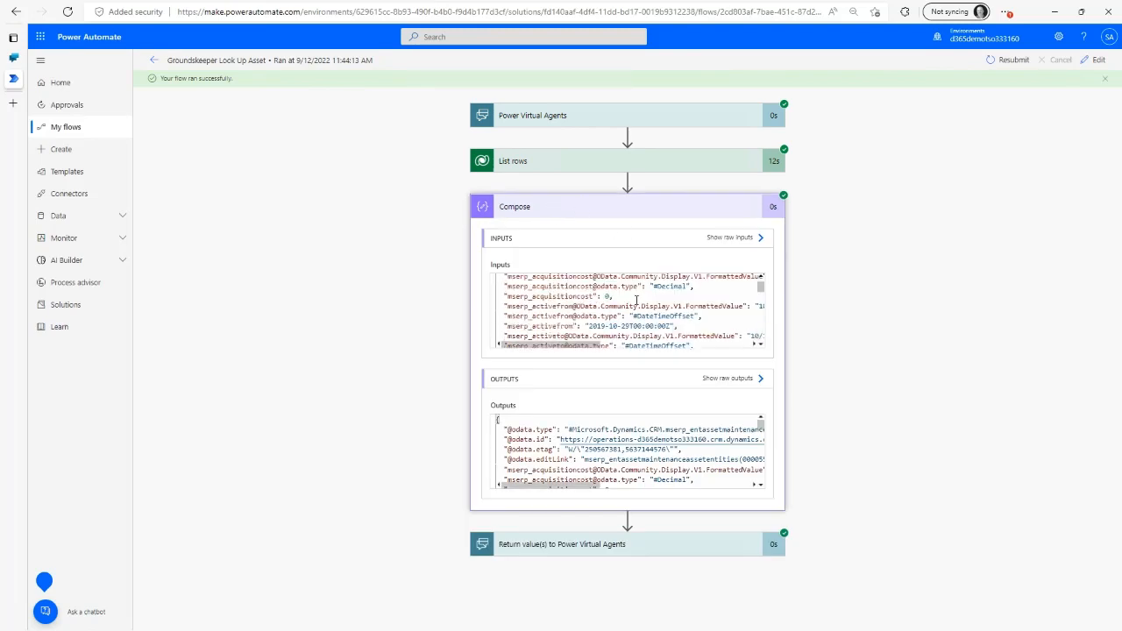
scroll(636, 300, "down", 6)
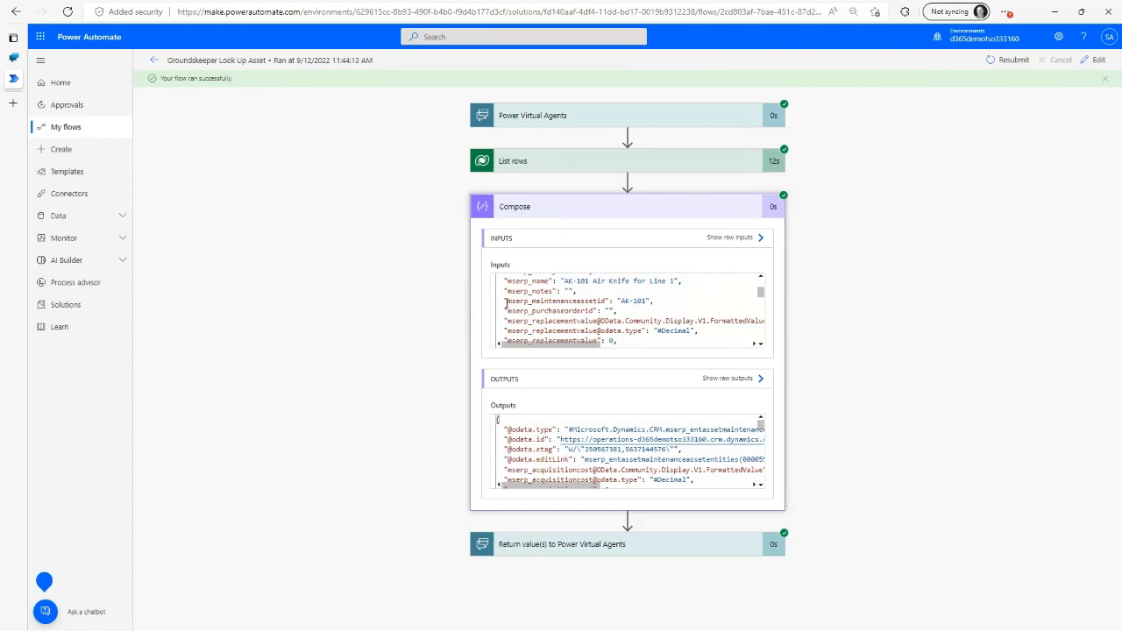
Copy the entire Compose inputs JSON from the flow run and paste it into a new Notepad document.
left_click_drag(508, 301, 612, 303)
key("ctrl+c")
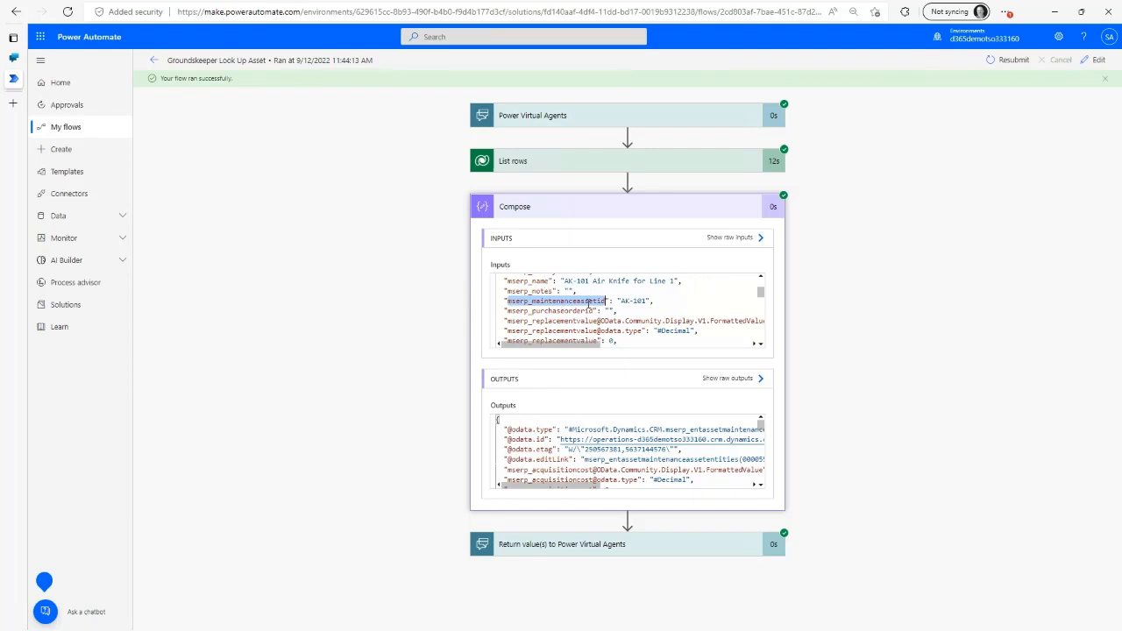
left_click(587, 307)
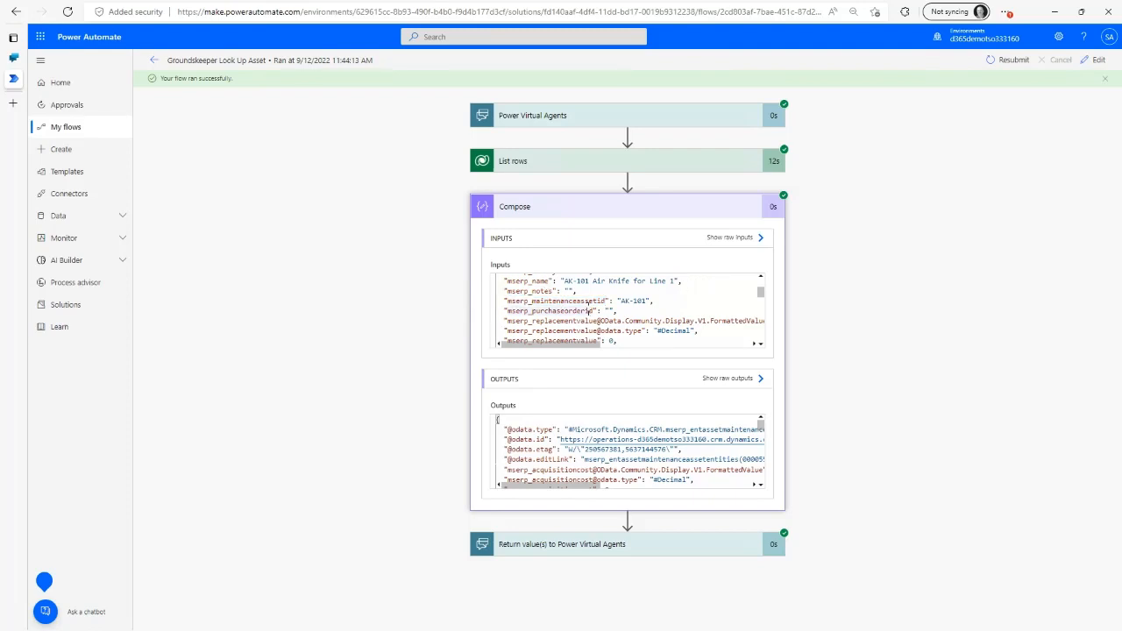
key("ctrl+a")
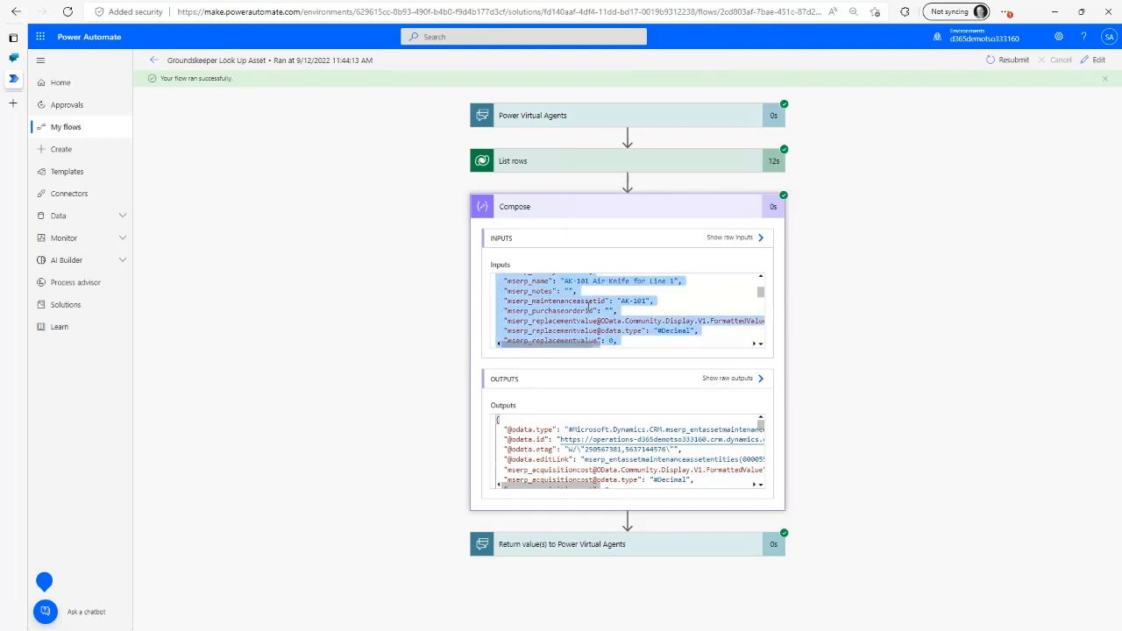
key("super")
type("not")
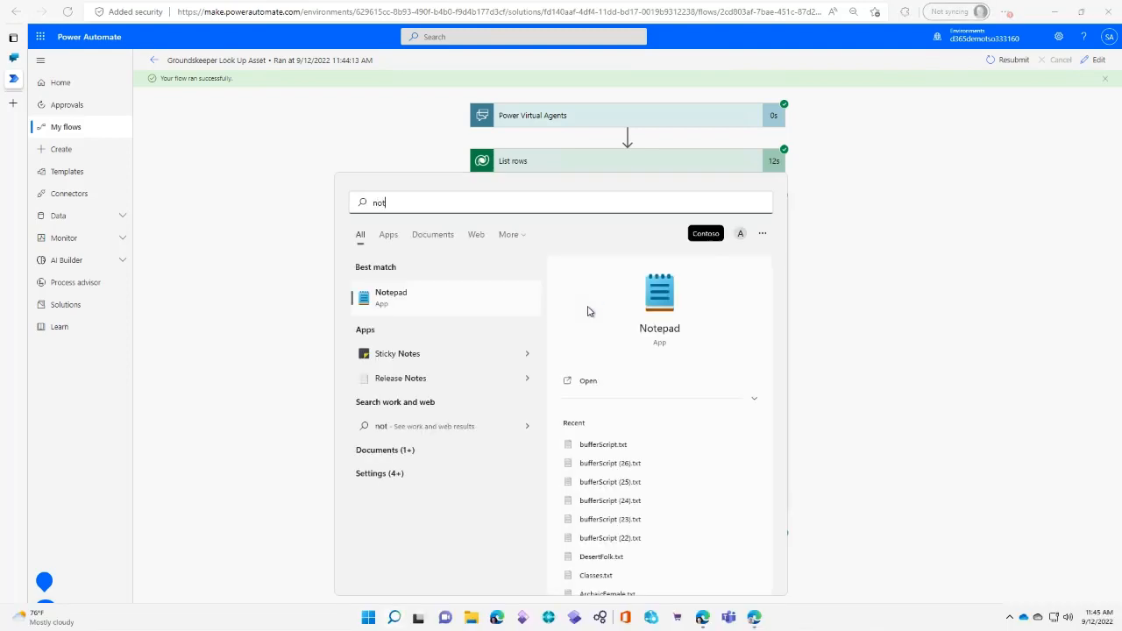
key("Return")
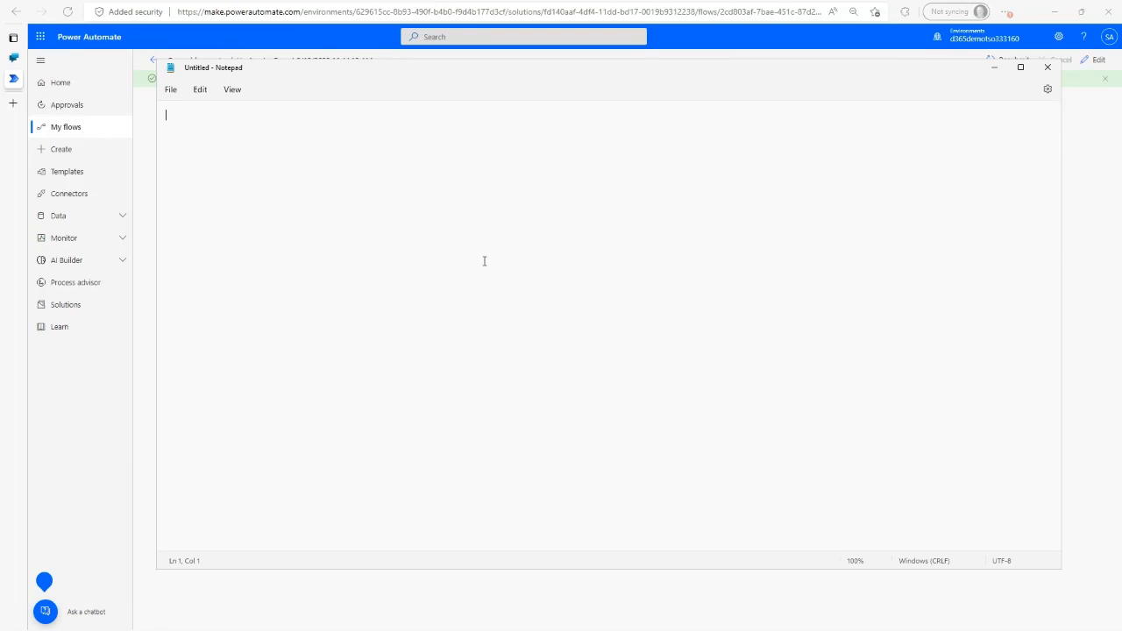
key("ctrl+v")
Back in Power Automate, edit the flow and set the List rows filter to mserp_maintenanceassetid eq the AssetId dynamic value.
key("alt+Tab")
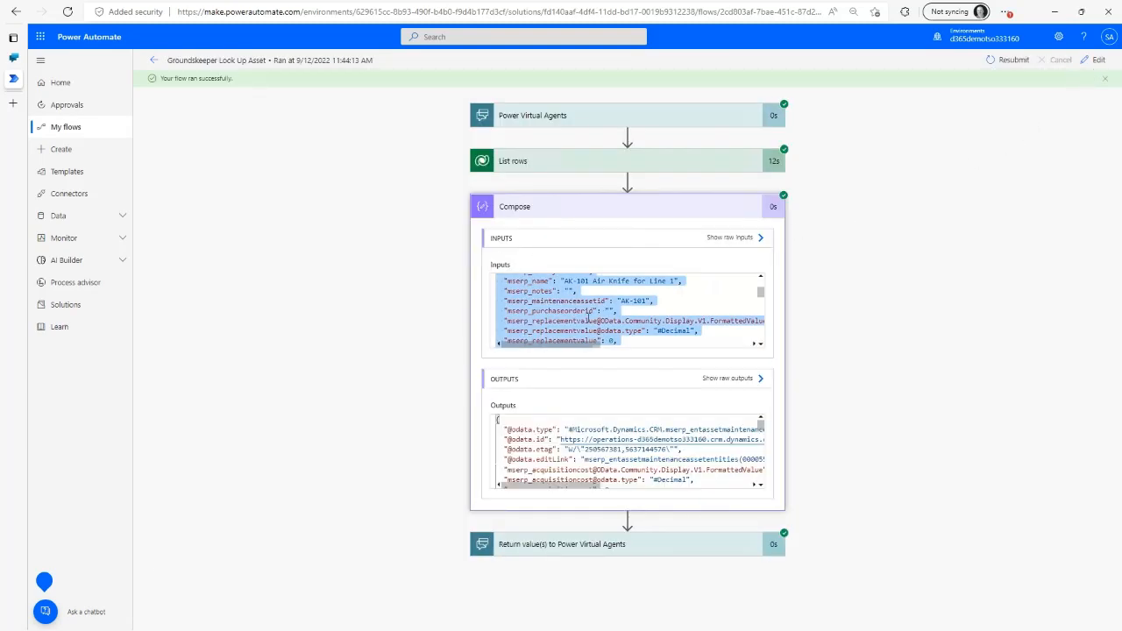
left_click_drag(607, 301, 513, 301)
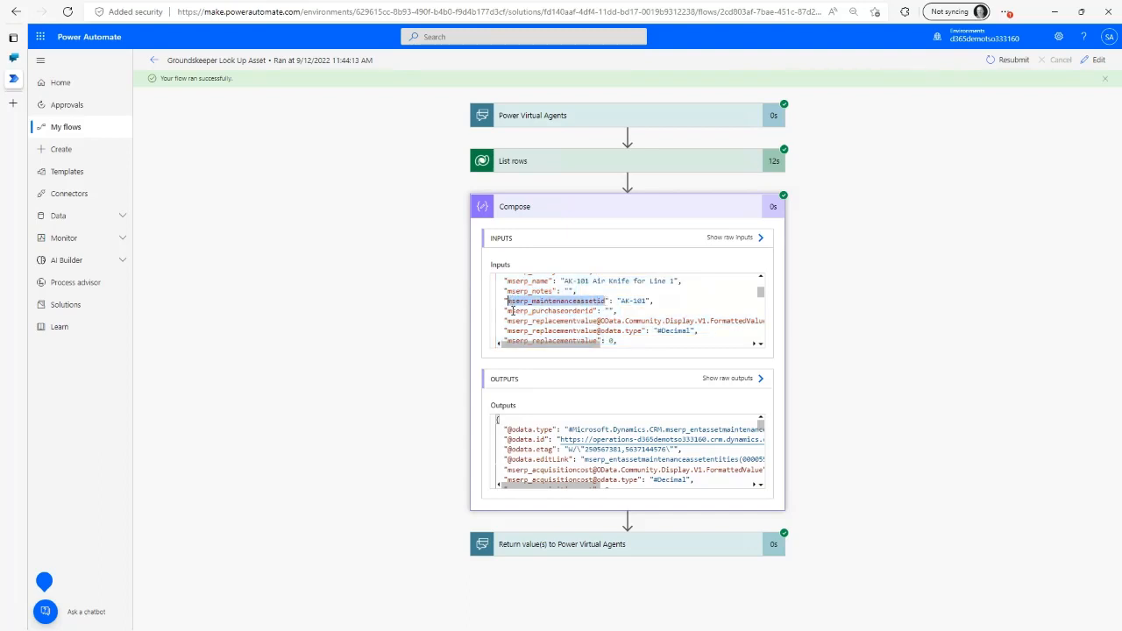
left_click(1098, 65)
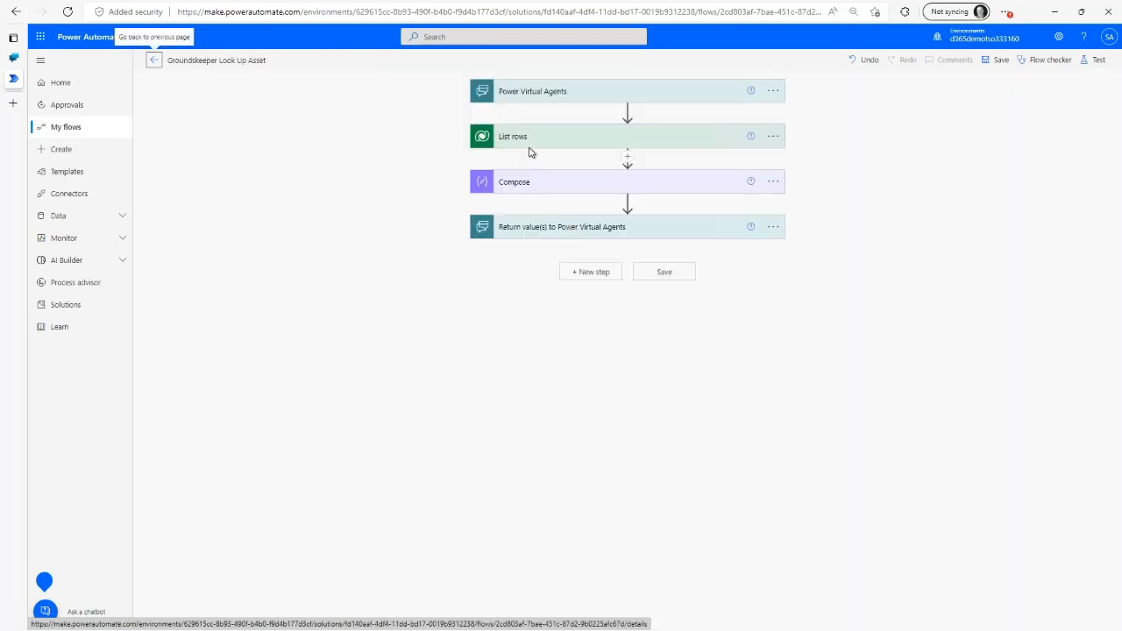
left_click(529, 141)
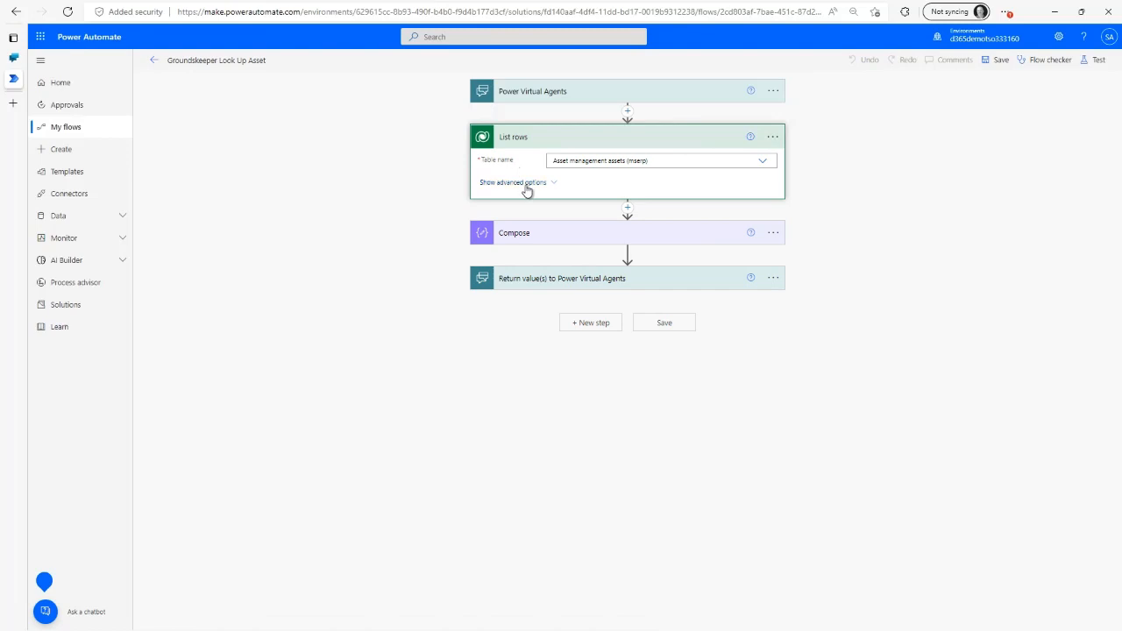
left_click(524, 185)
left_click(550, 201)
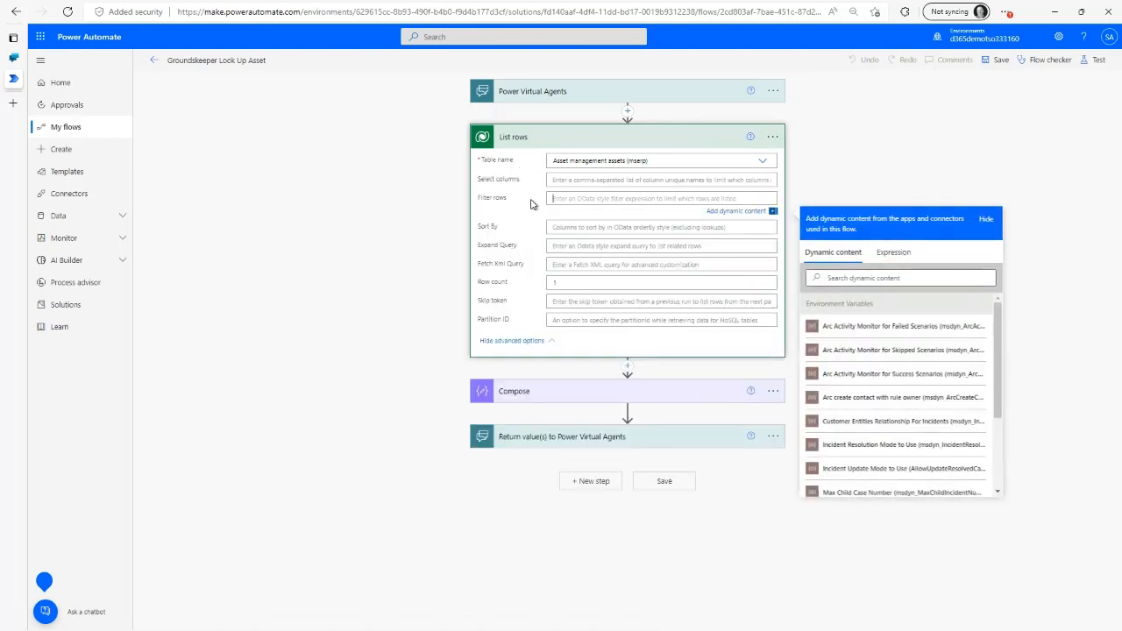
key("ctrl+v")
type("eq")
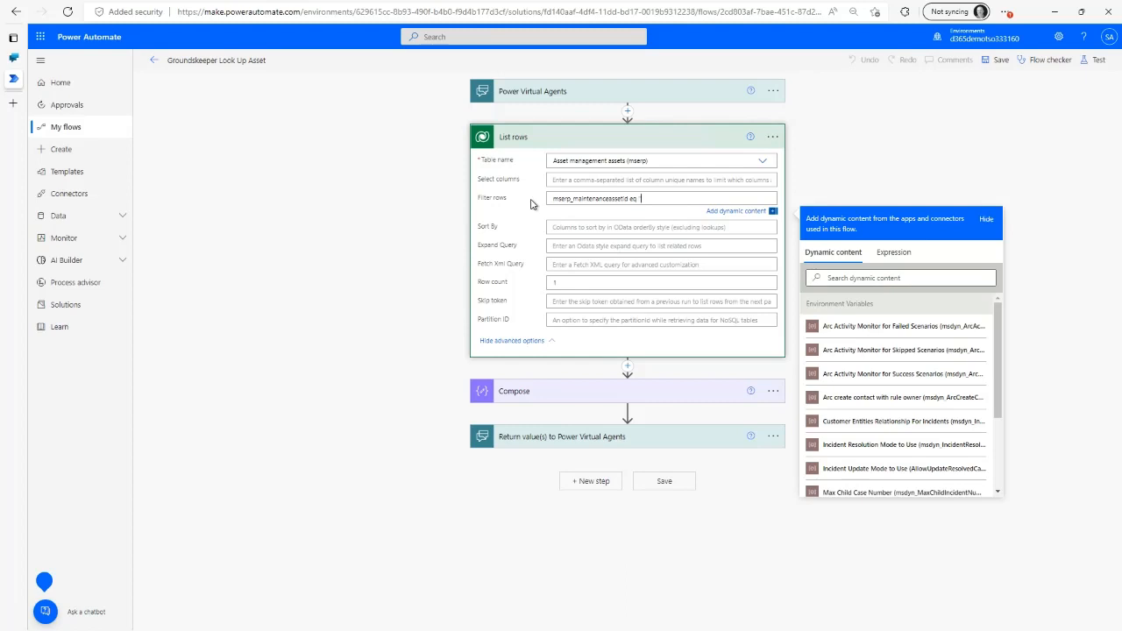
scroll(864, 421, "down", 2)
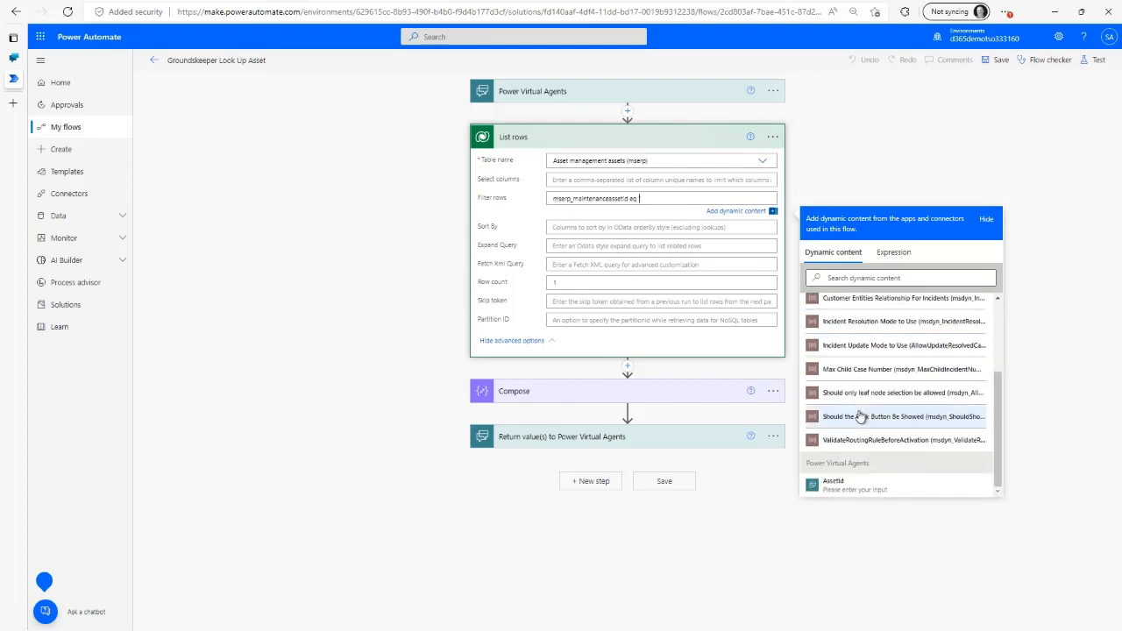
left_click(846, 485)
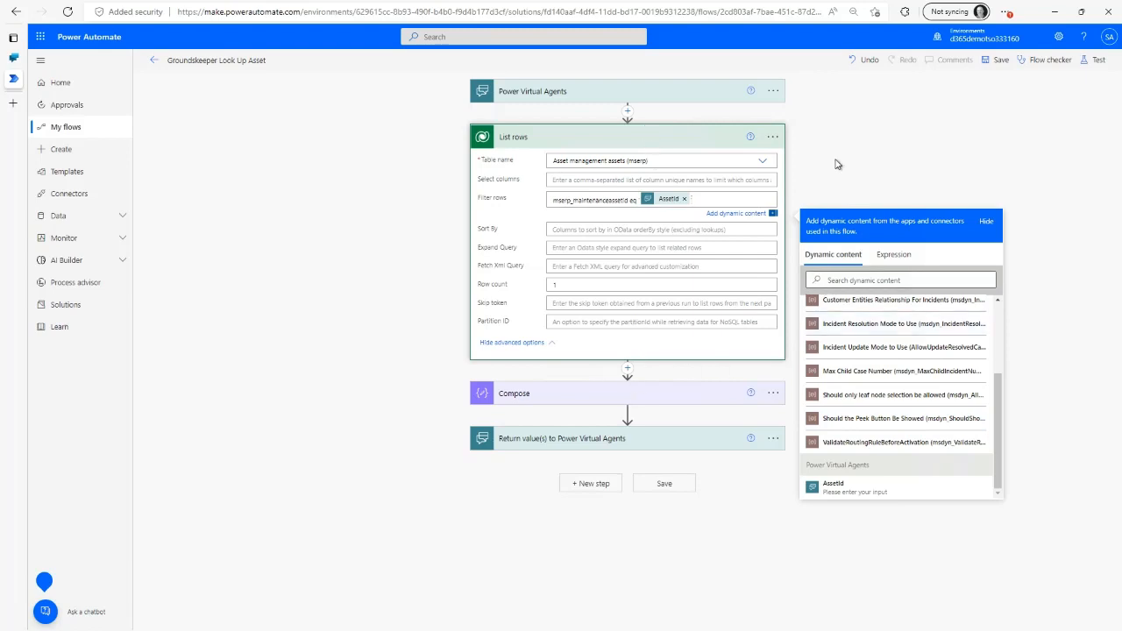
Add a Parse JSON action directly after Compose and use the Compose Outputs as its content.
left_click(627, 414)
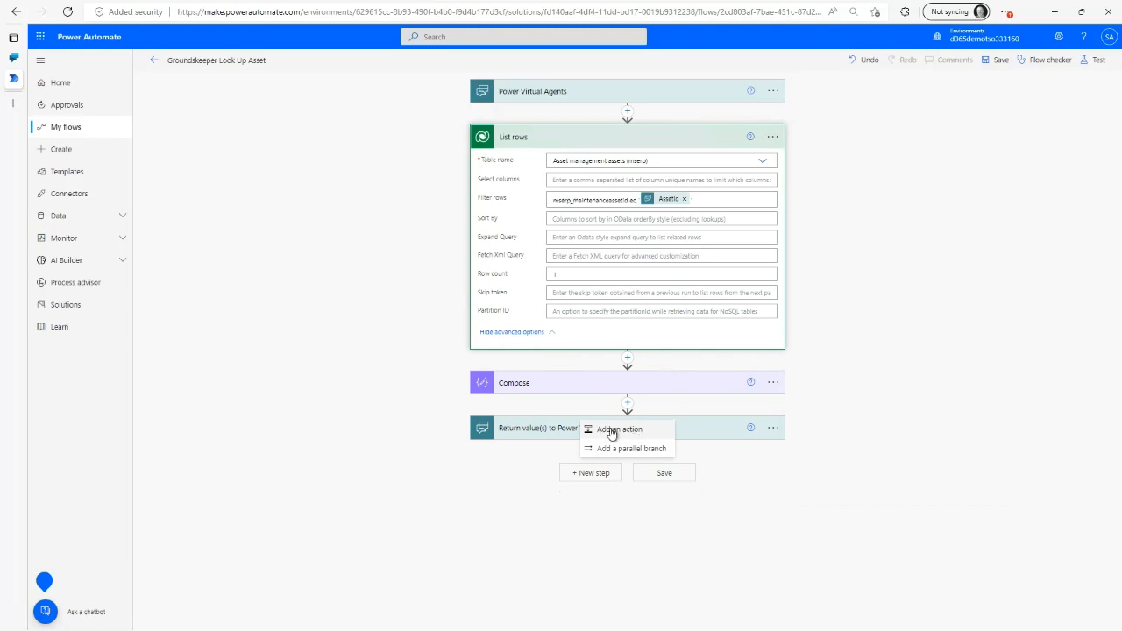
left_click(611, 430)
left_click(516, 257)
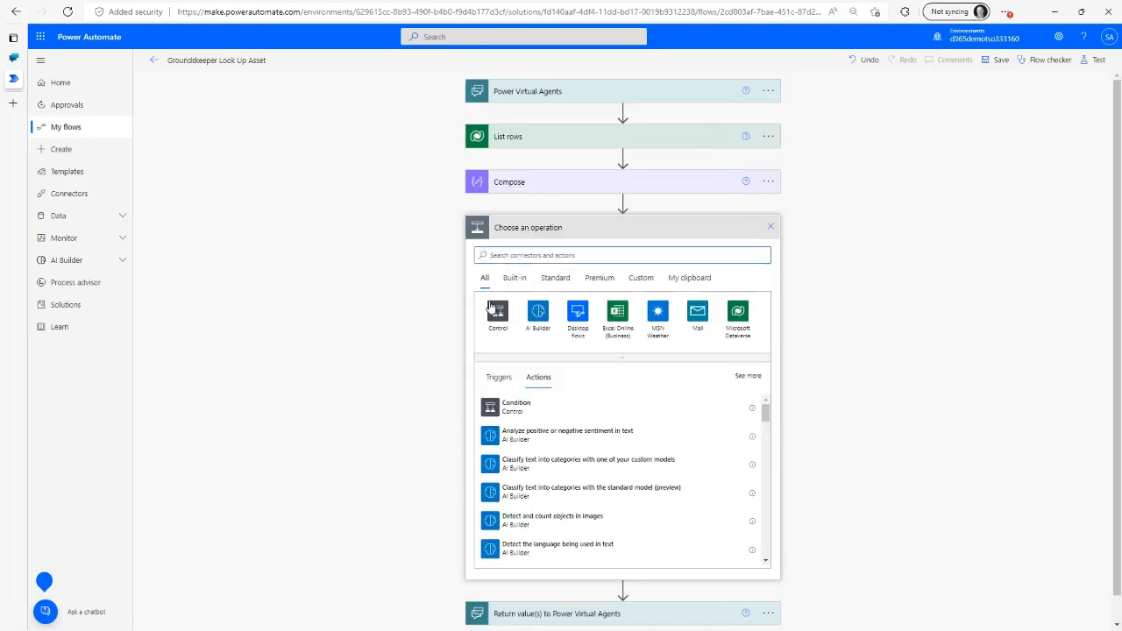
type("parse")
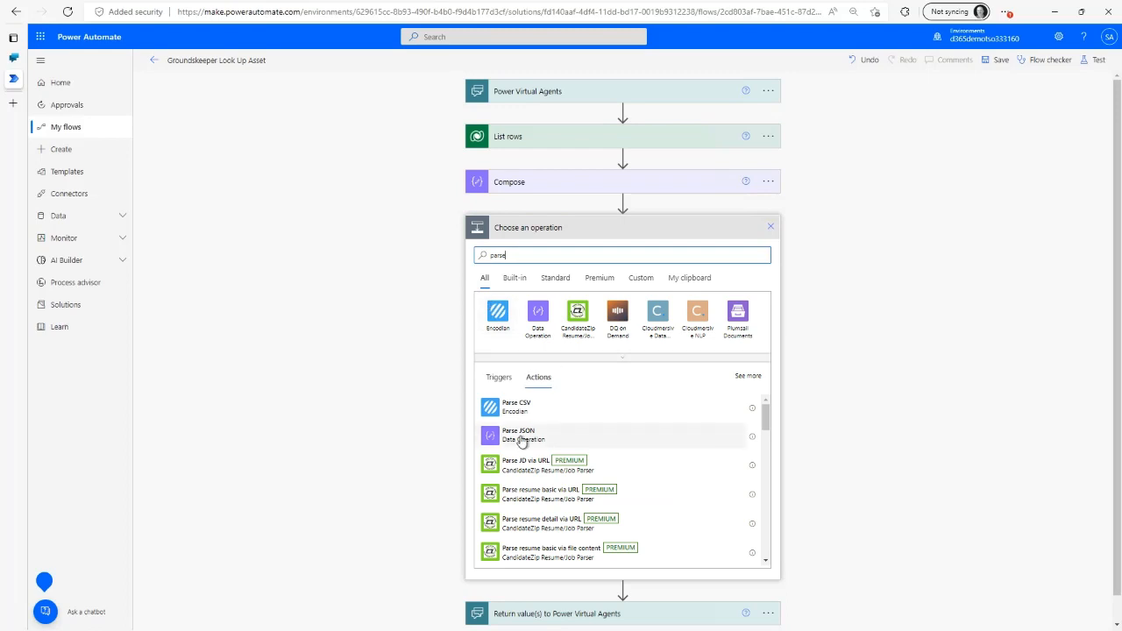
left_click(523, 443)
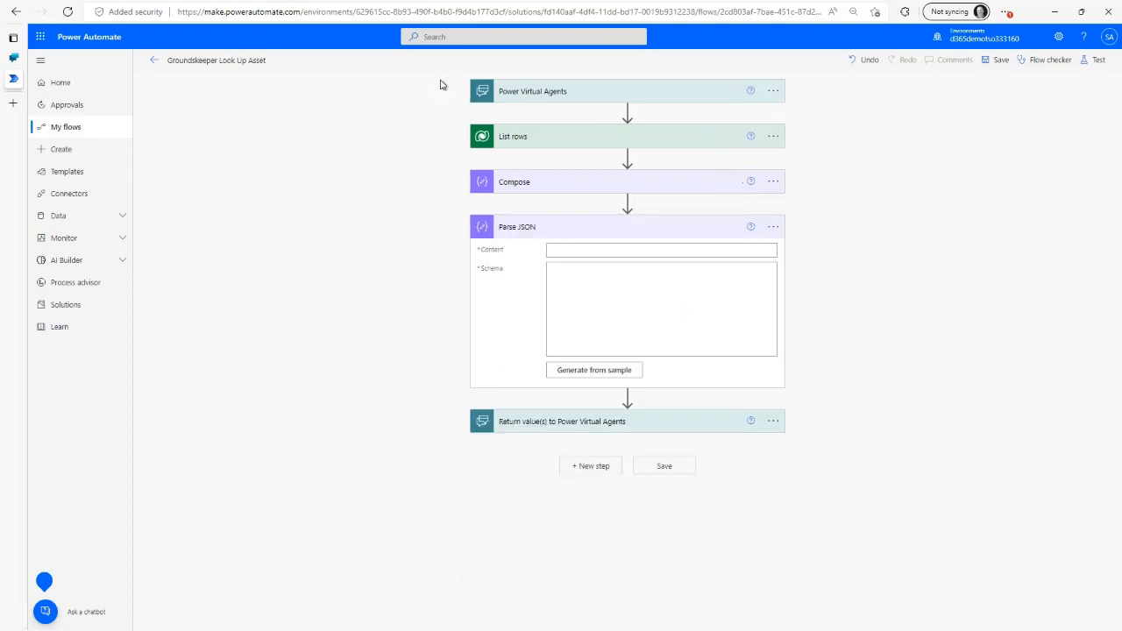
left_click(589, 248)
scroll(842, 478, "down", 3)
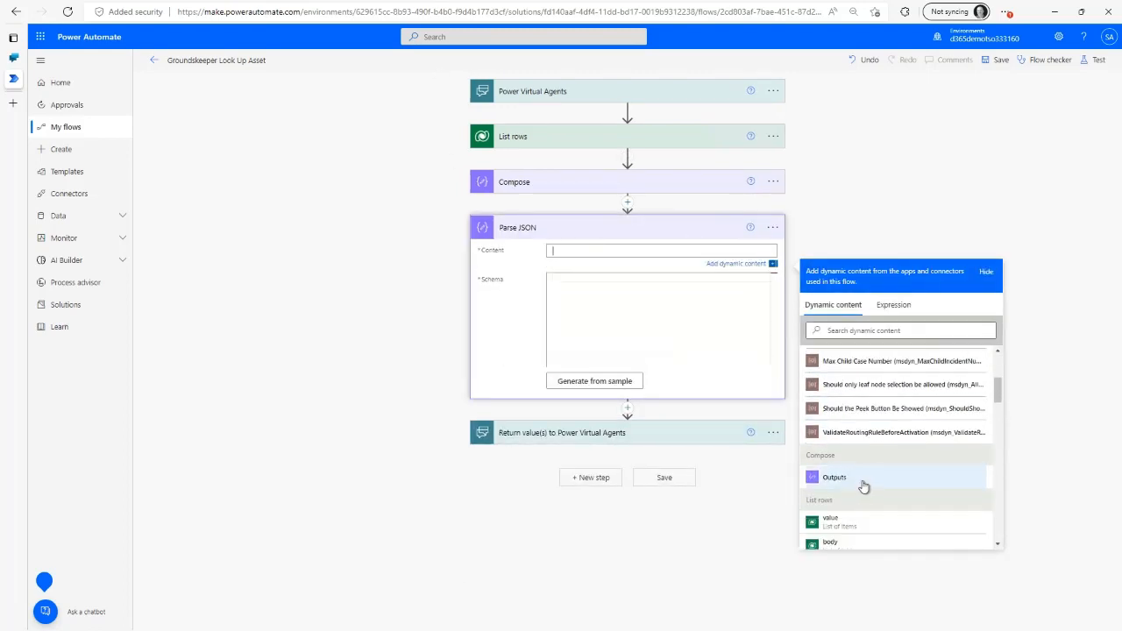
left_click(846, 482)
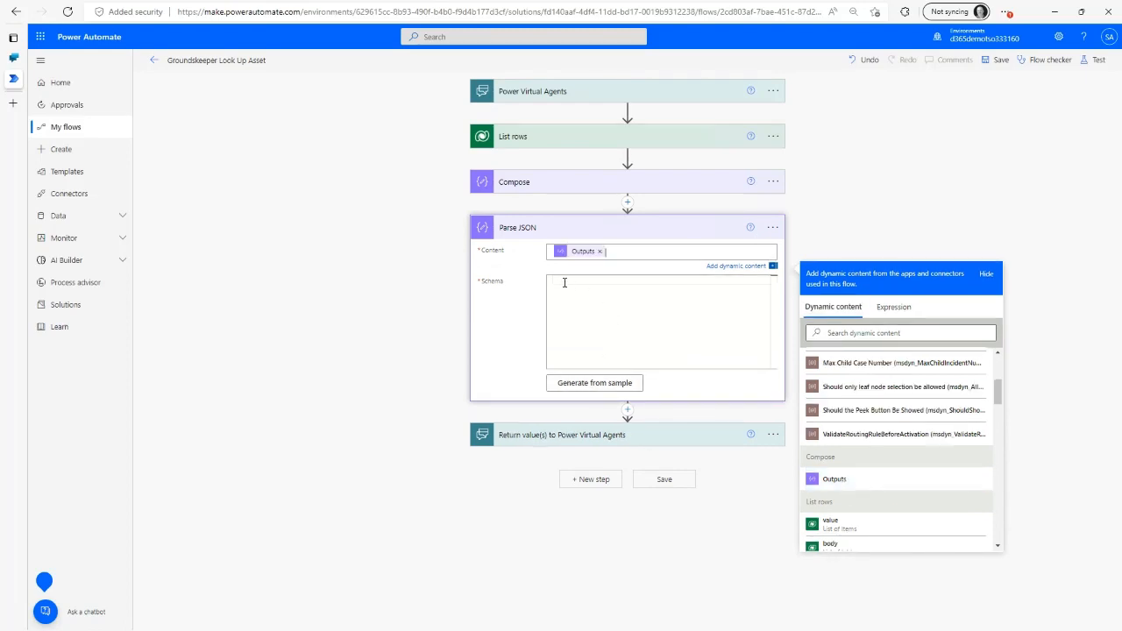
Generate the Parse JSON schema from a sample, using the full JSON text stored in Notepad as the payload.
left_click(600, 383)
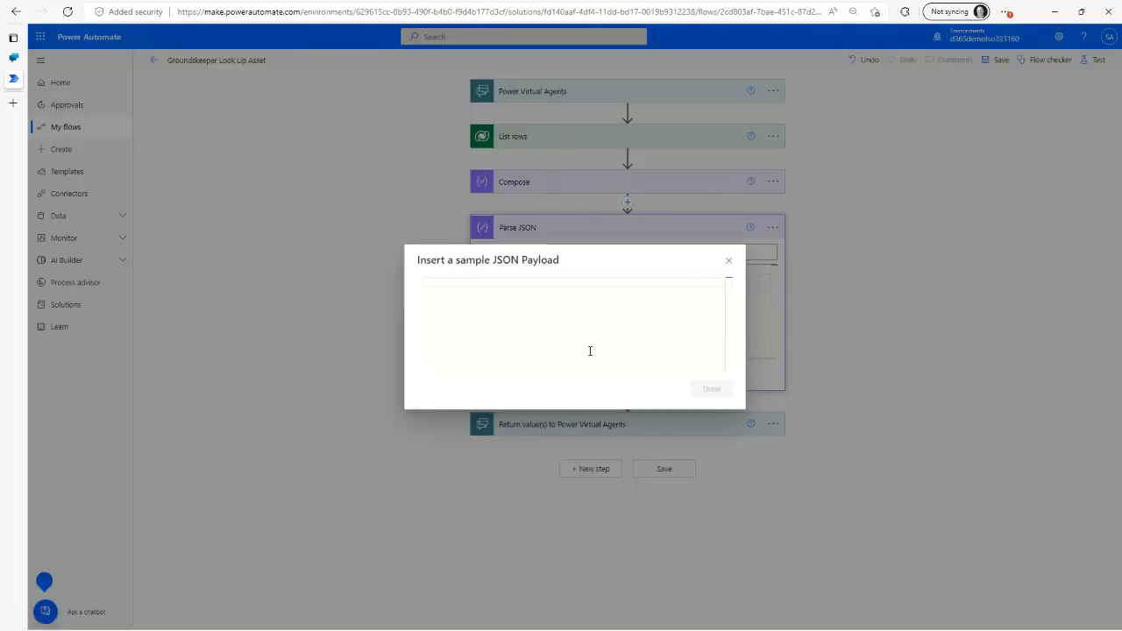
key("alt+Tab")
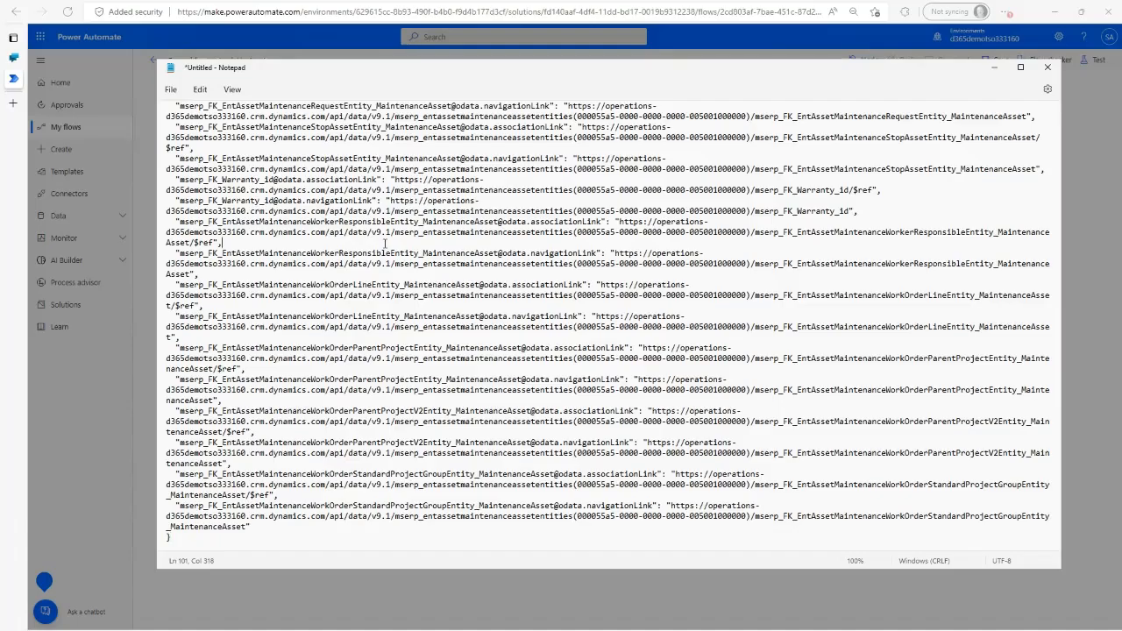
key("ctrl+a")
key("alt+Tab")
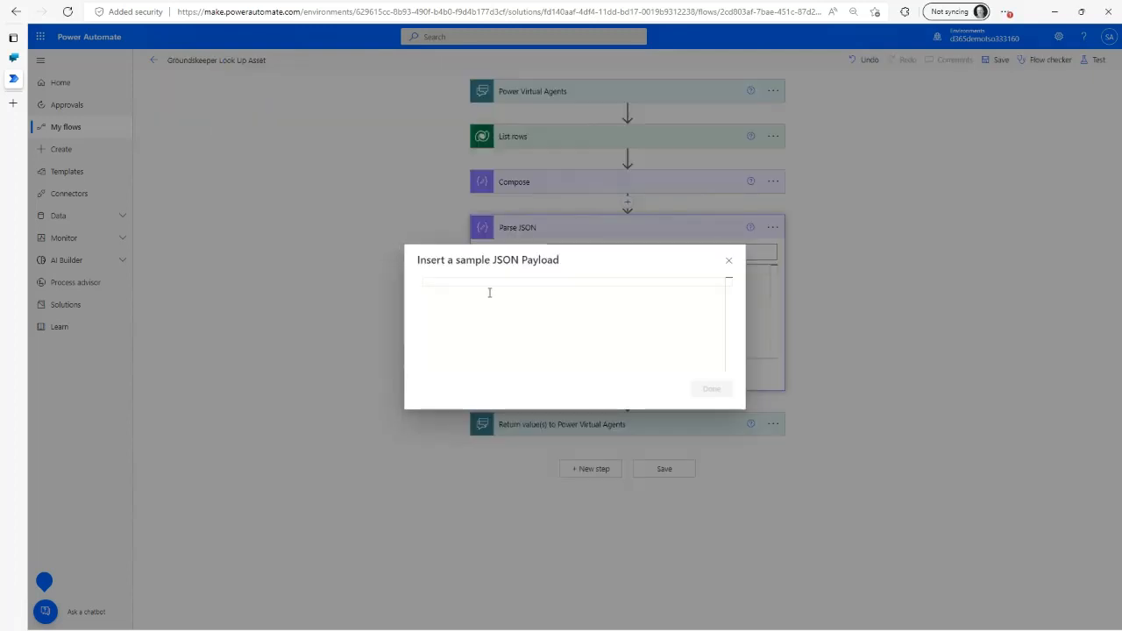
key("ctrl+v")
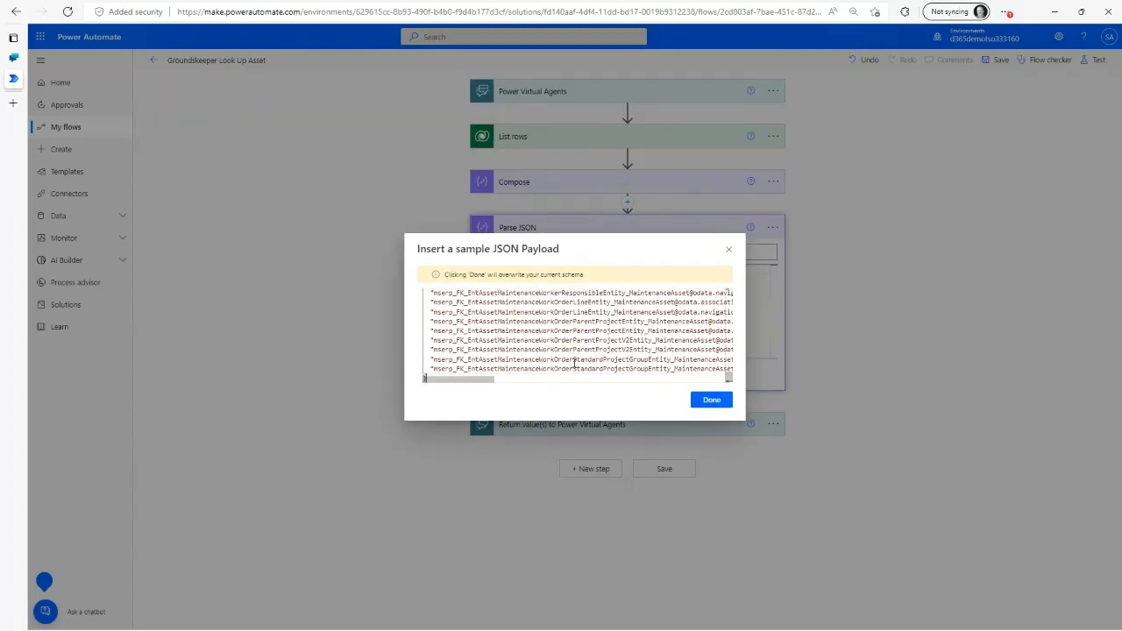
left_click(711, 400)
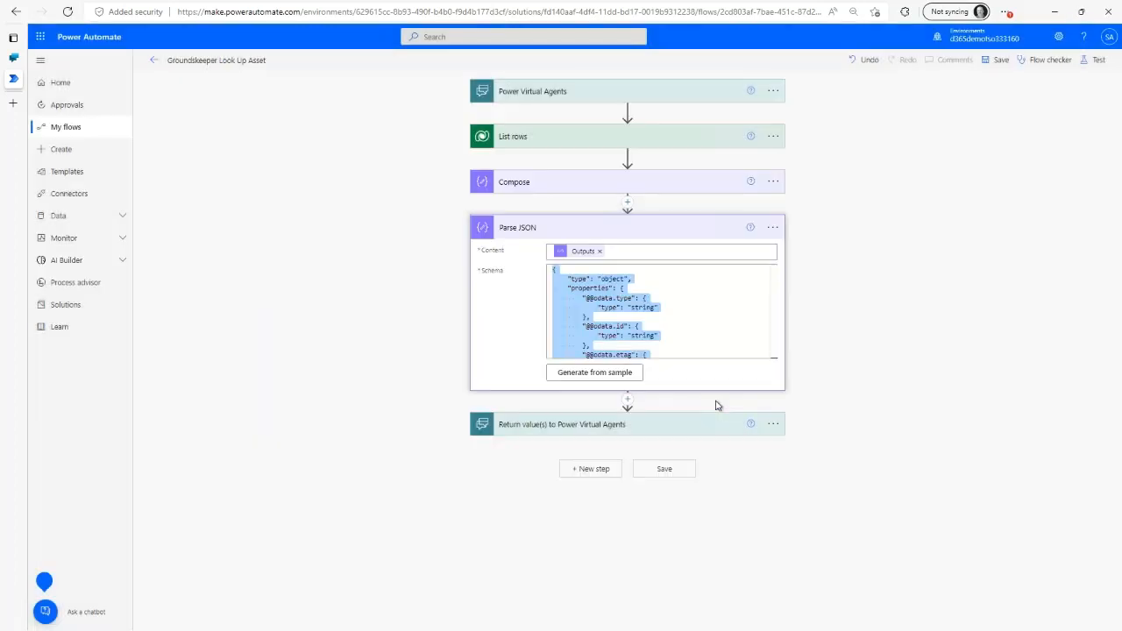
Set the Description output returned to Power Virtual Agents to the parsed mserp_name value, and save the flow.
left_click(588, 428)
left_click(616, 450)
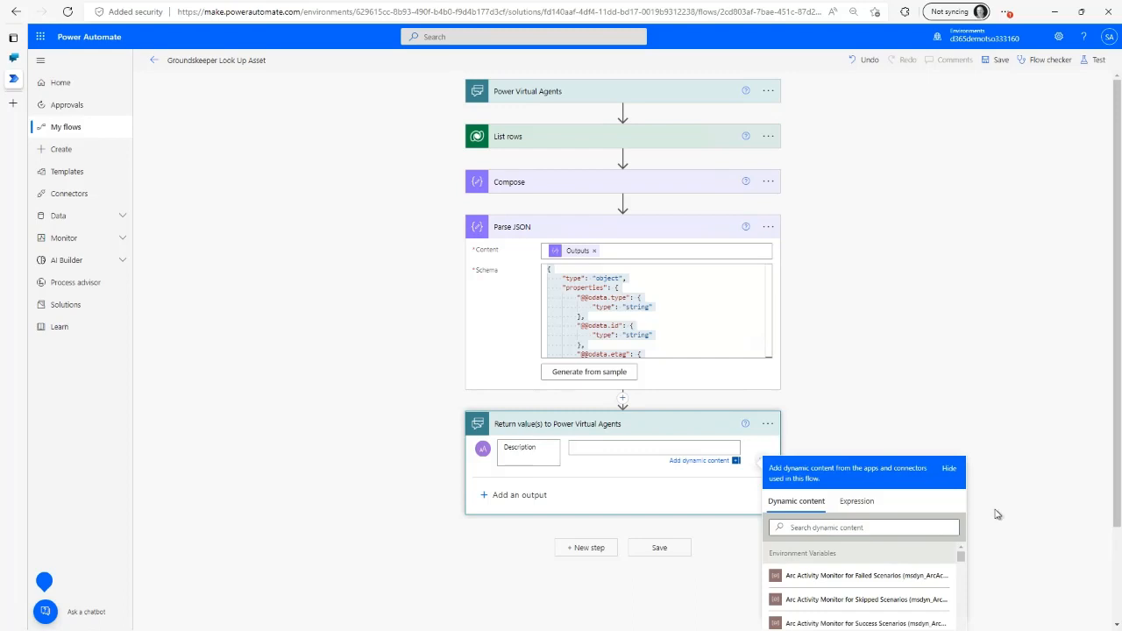
scroll(920, 368, "down", 1)
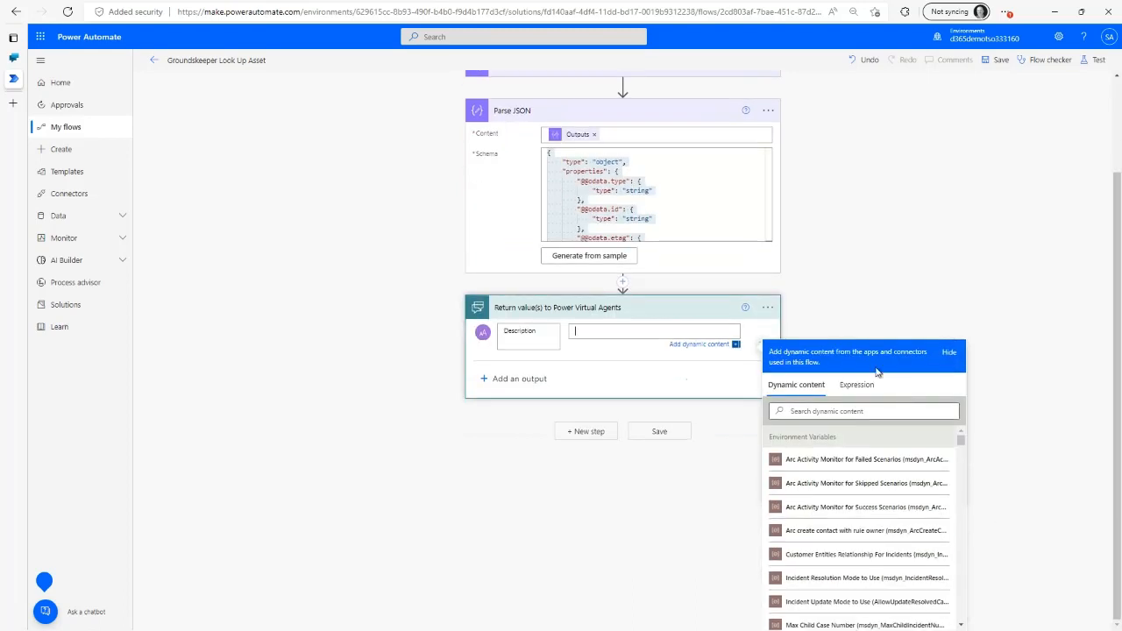
left_click(804, 413)
type("desc")
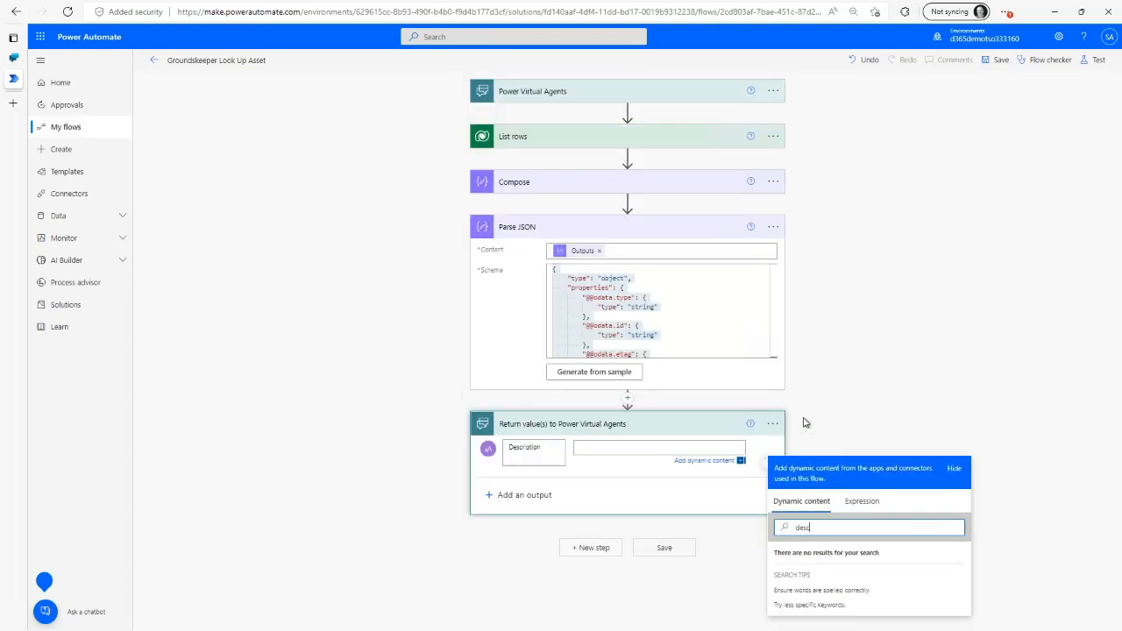
key("BackSpace")
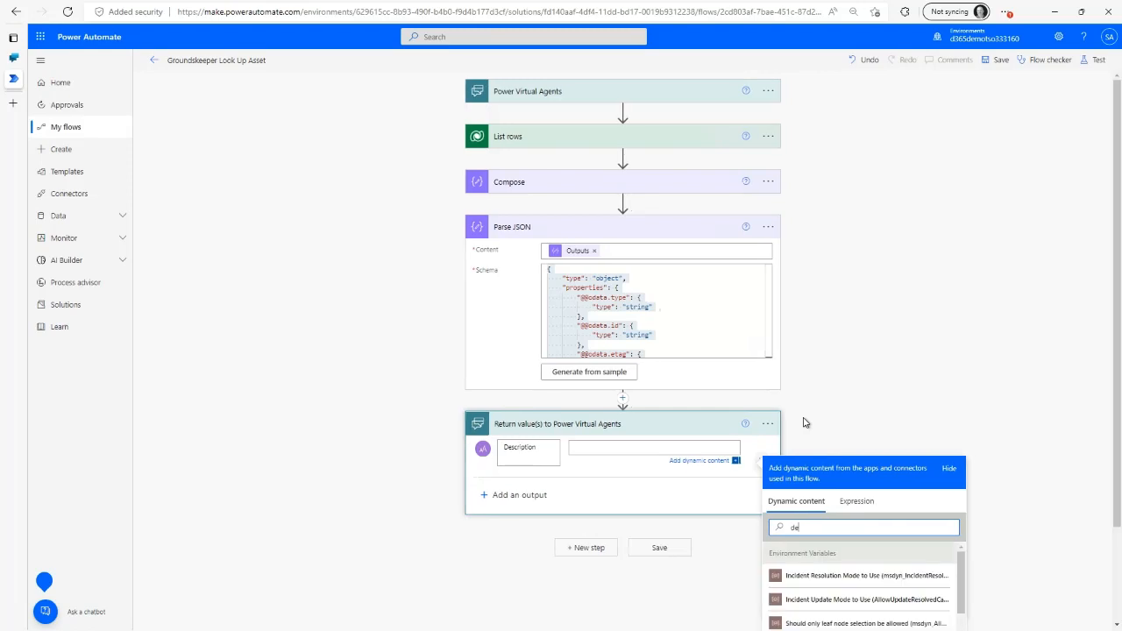
key("BackSpace")
key("BackSpace")
scroll(816, 564, "down", 1)
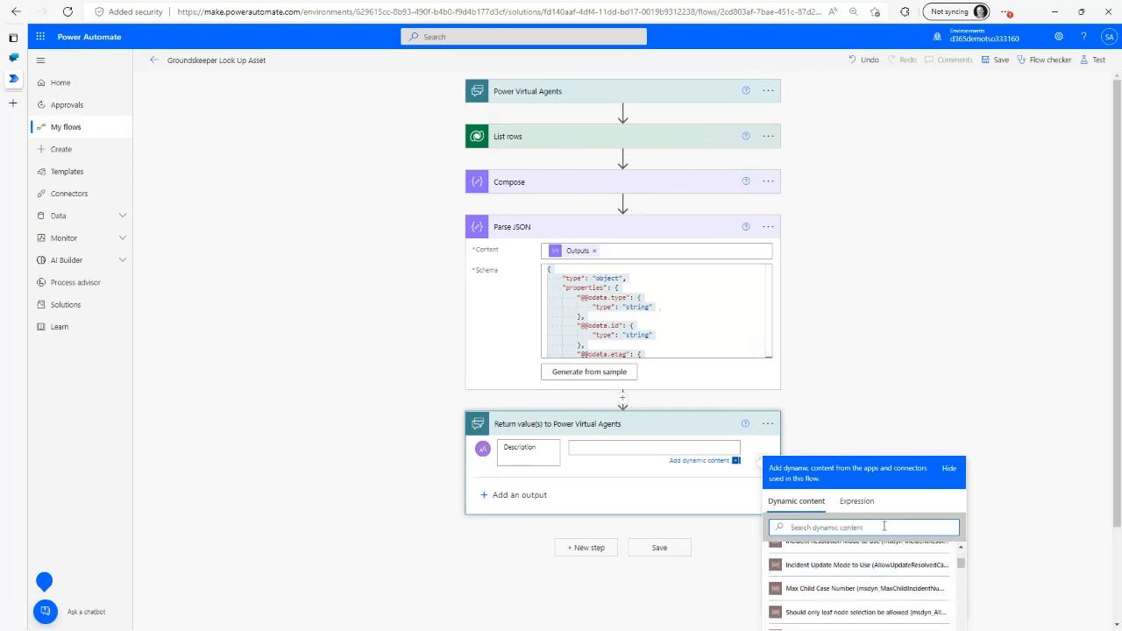
scroll(904, 509, "down", 2)
scroll(877, 530, "down", 1)
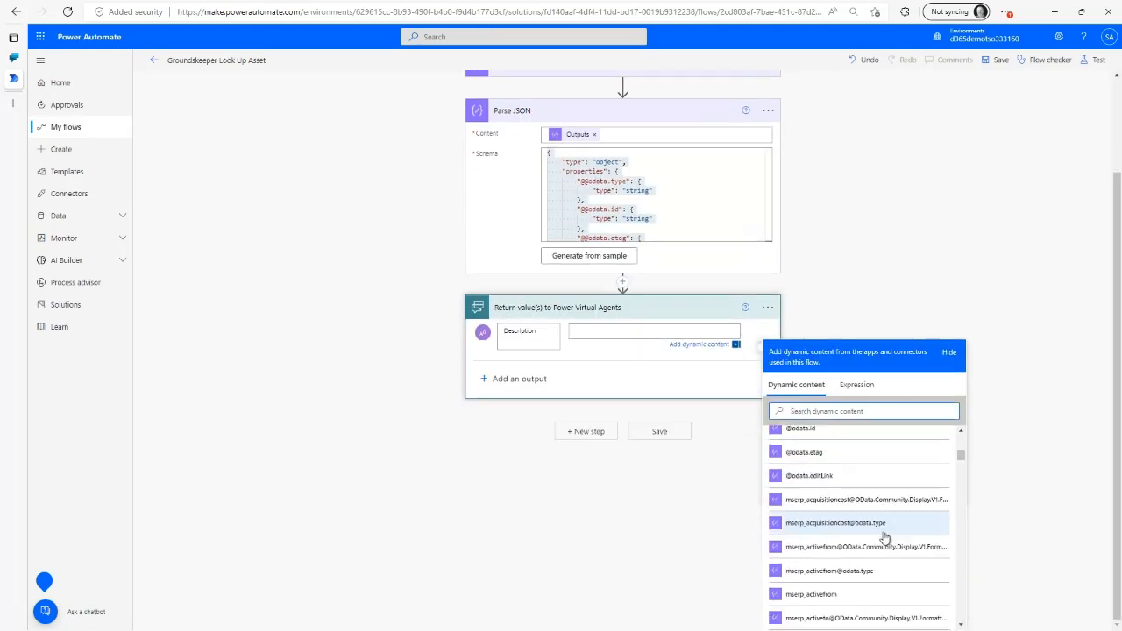
scroll(856, 500, "down", 2)
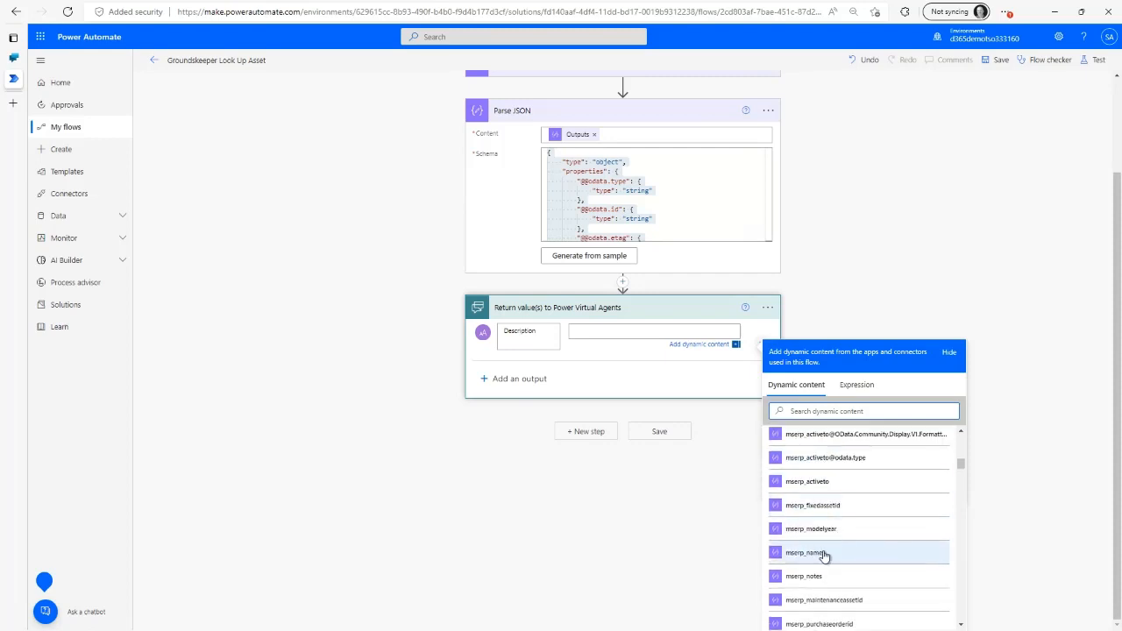
left_click(811, 556)
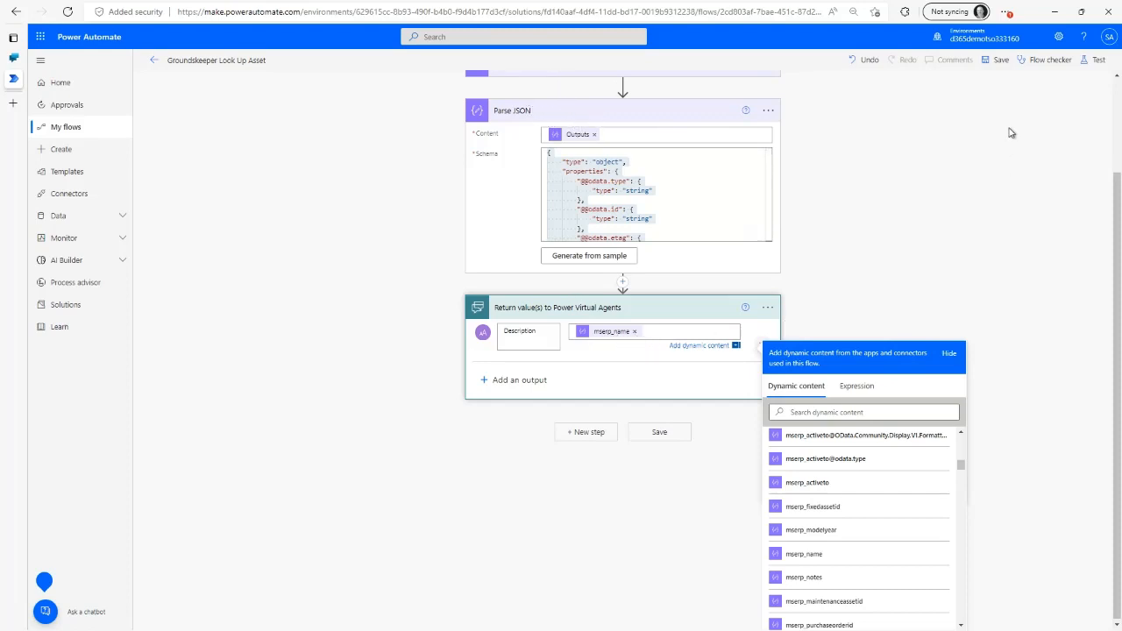
left_click(998, 60)
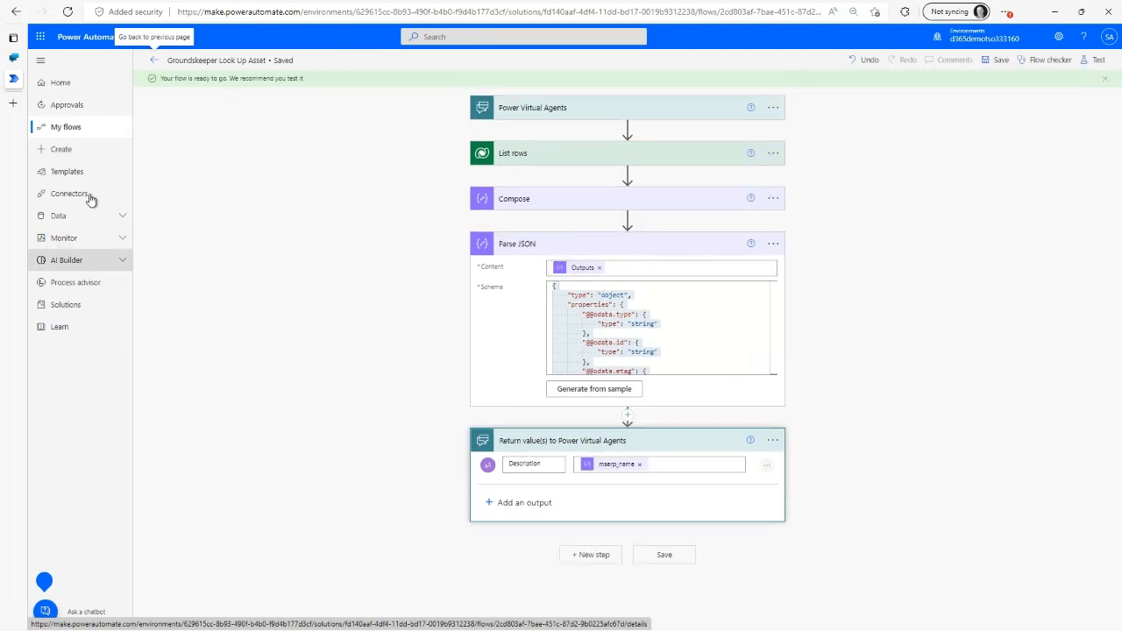
Switch back to Power Virtual Agents and send "find an asset" to the bot in the test chat.
left_click(14, 58)
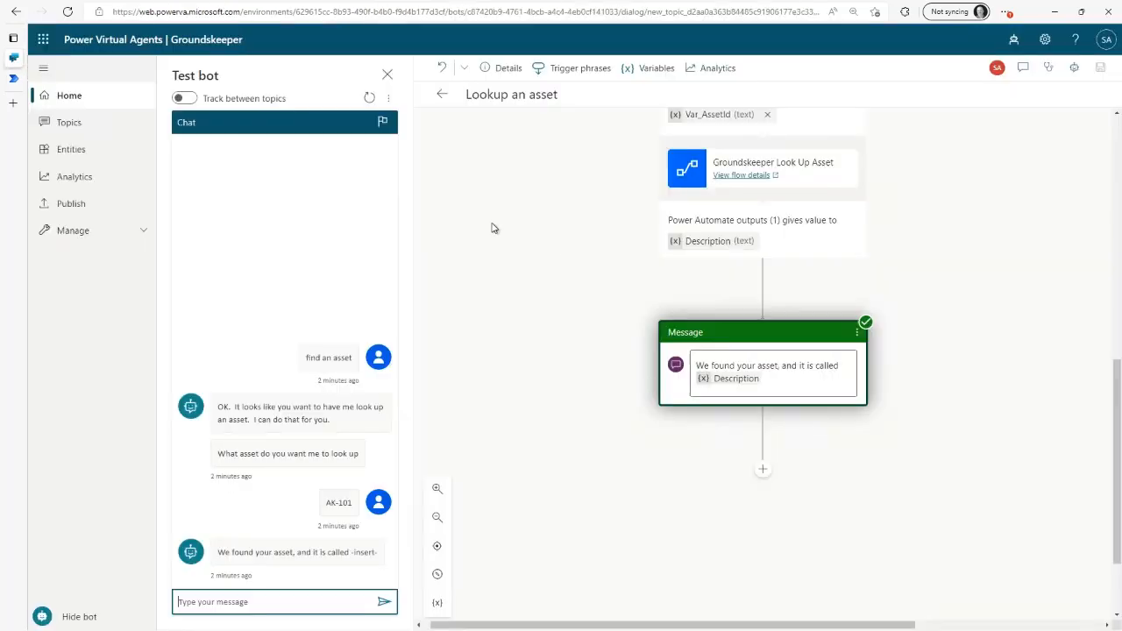
left_click(299, 623)
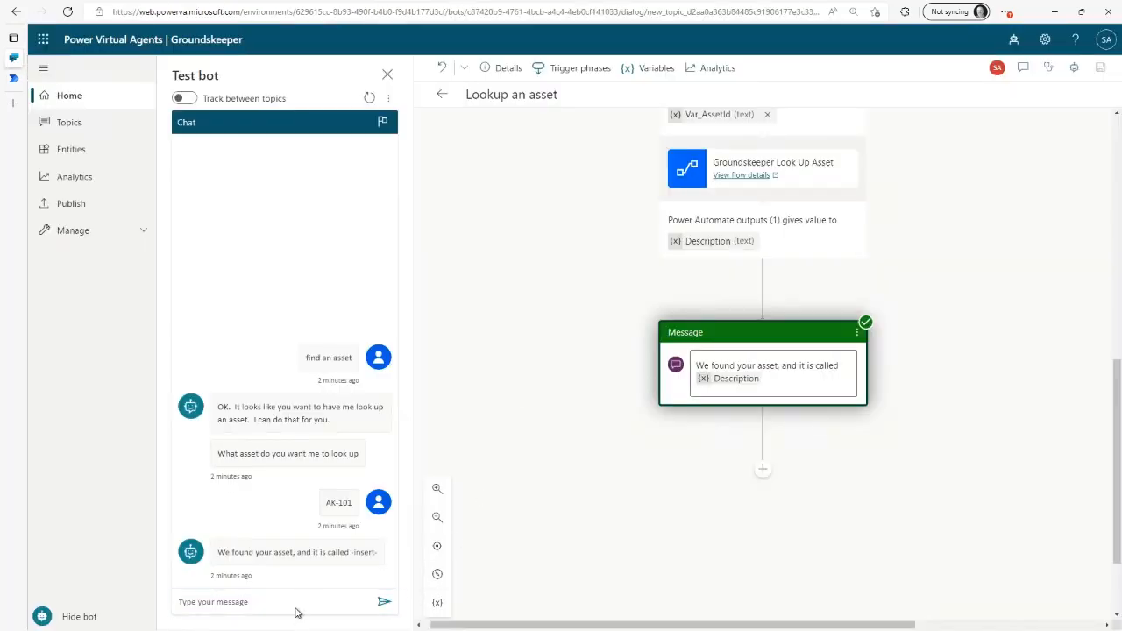
left_click(281, 606)
type("find an")
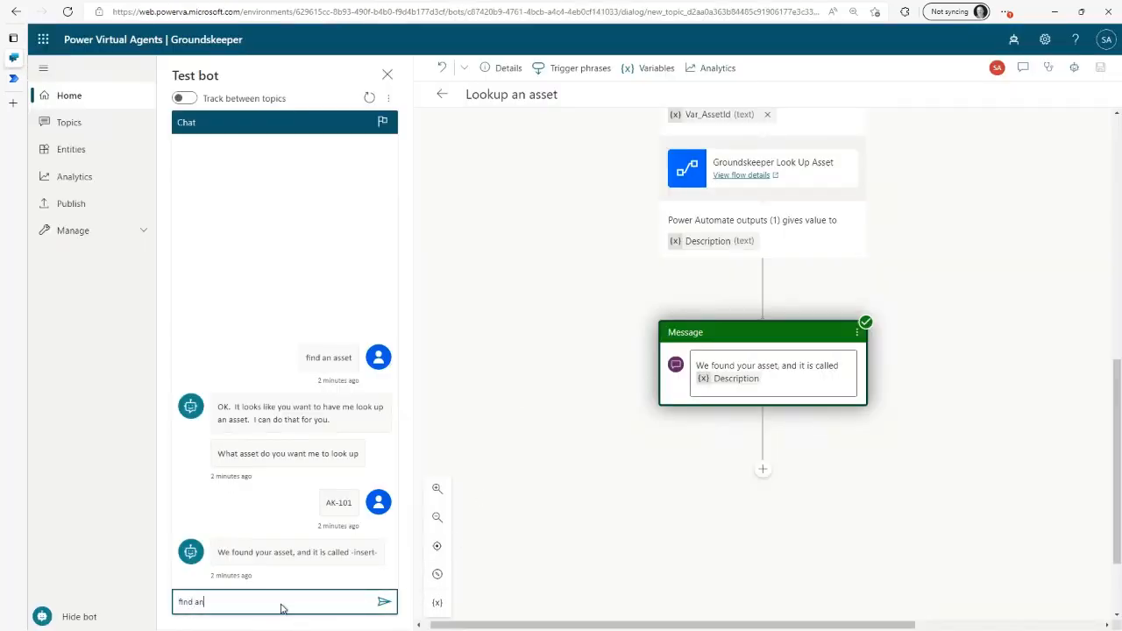
type(" asset")
key("Return")
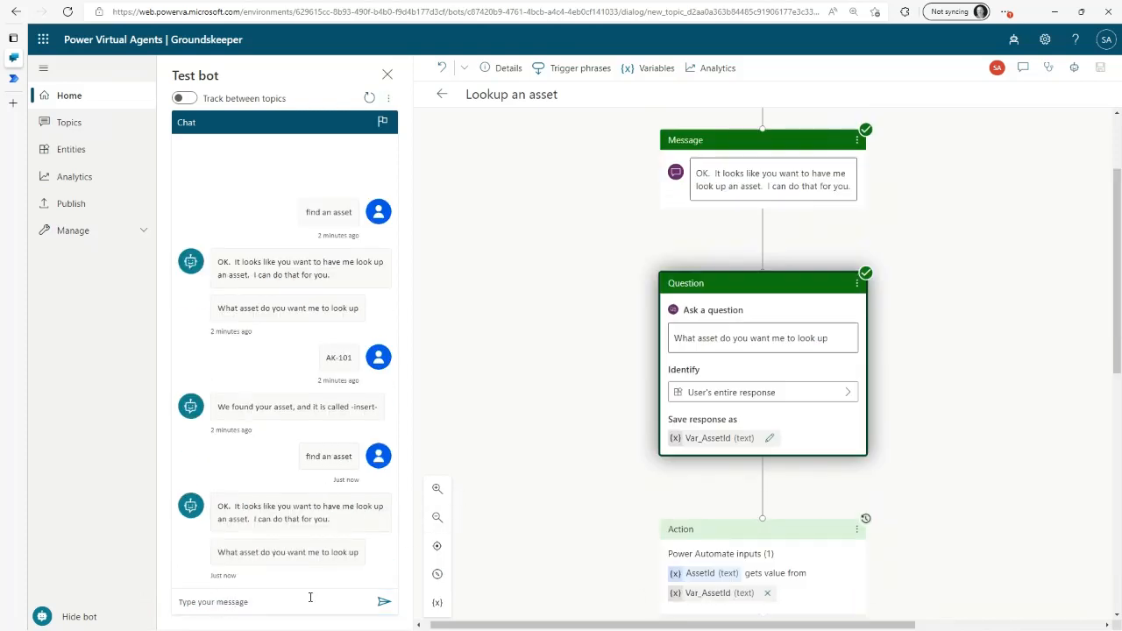
Answer the bot's asset question with AK-101 and check its reply against the topic's nodes.
left_click(309, 602)
type("AK-101")
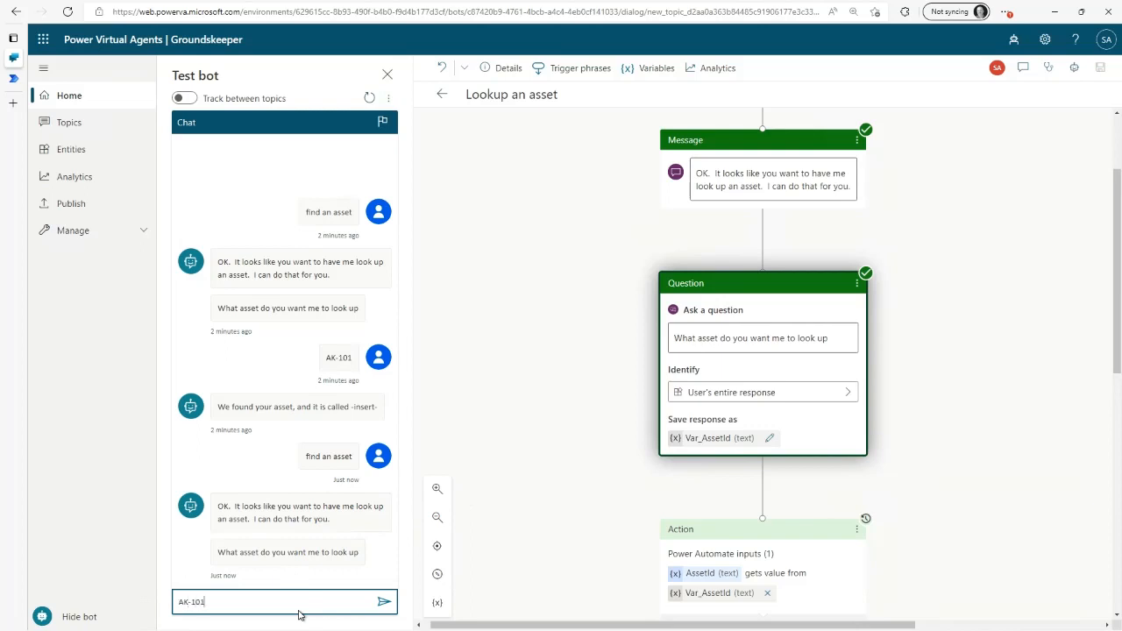
key("Return")
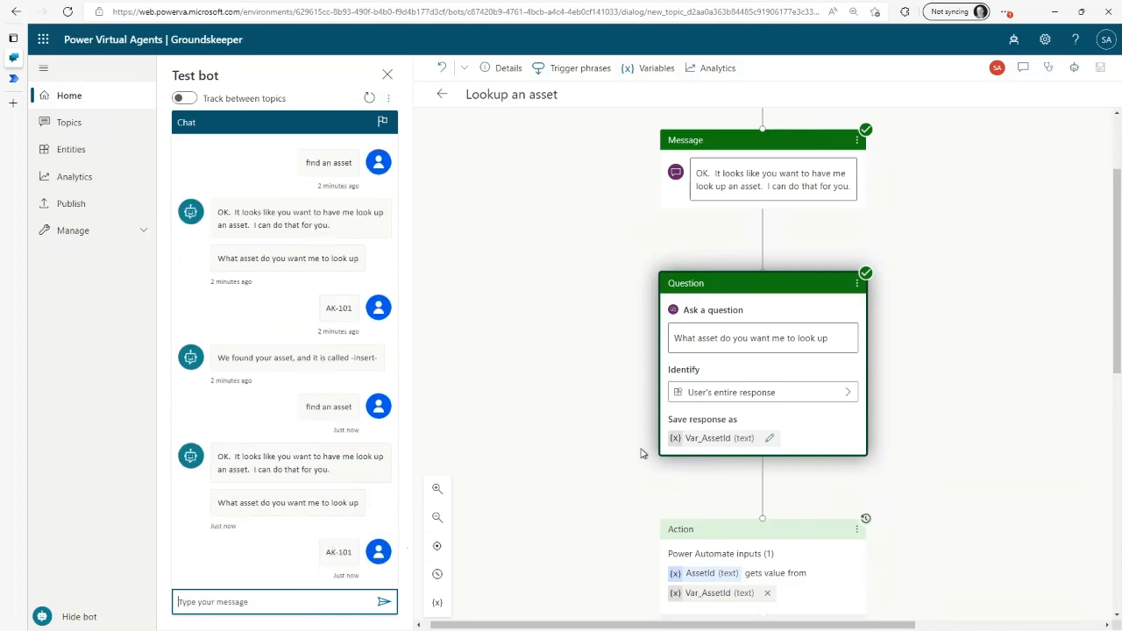
scroll(625, 443, "down", 3)
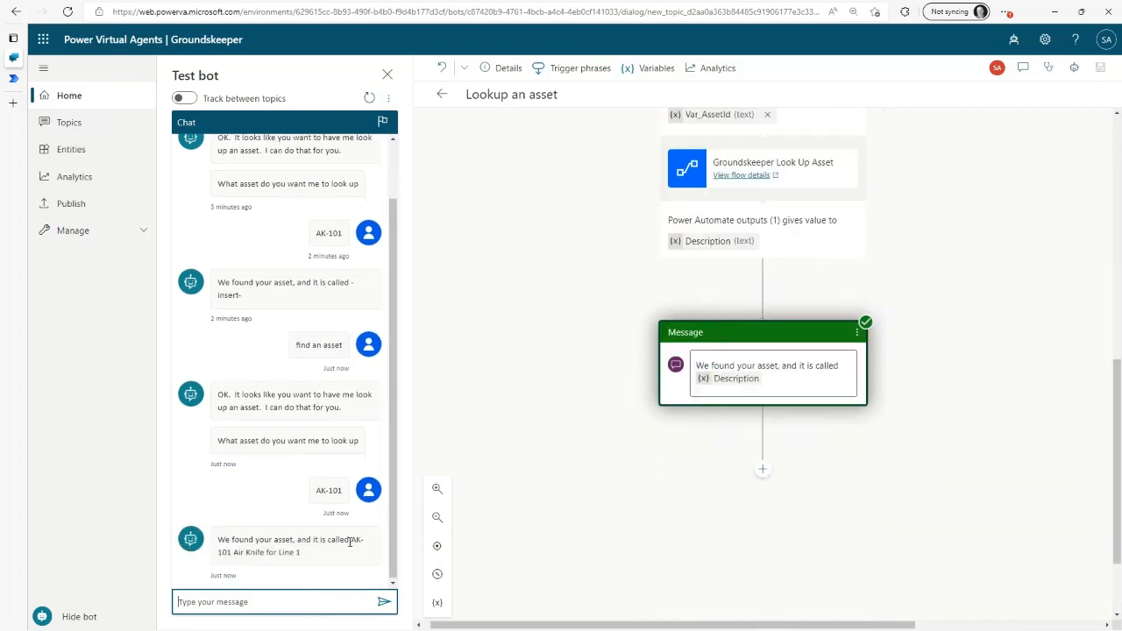
left_click_drag(352, 541, 349, 556)
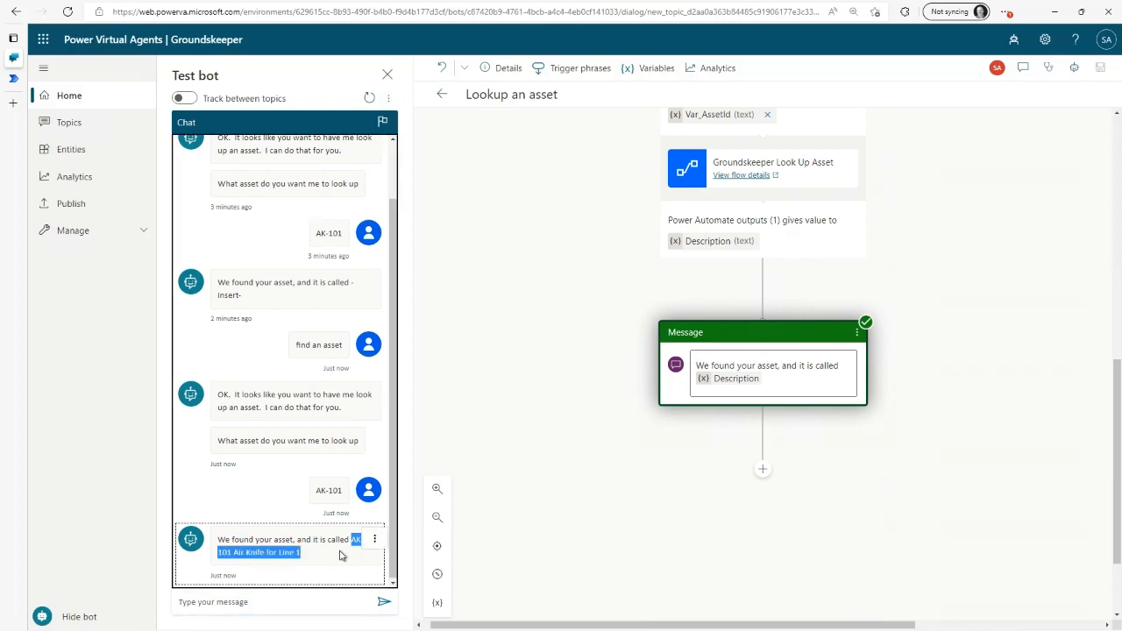
left_click(309, 558)
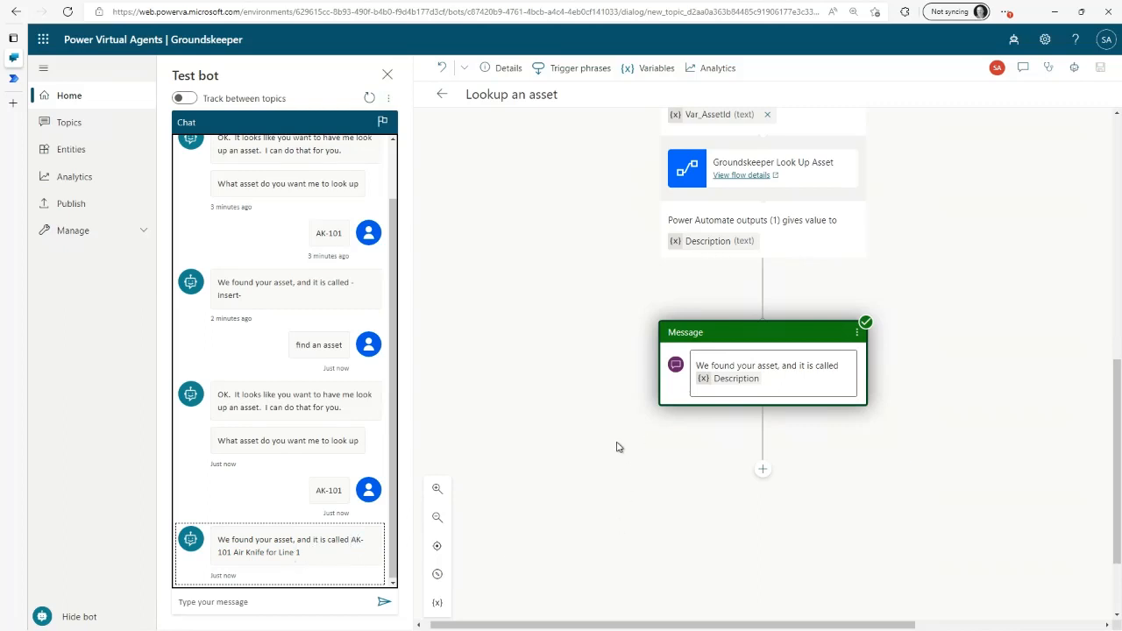
scroll(646, 438, "up", 7)
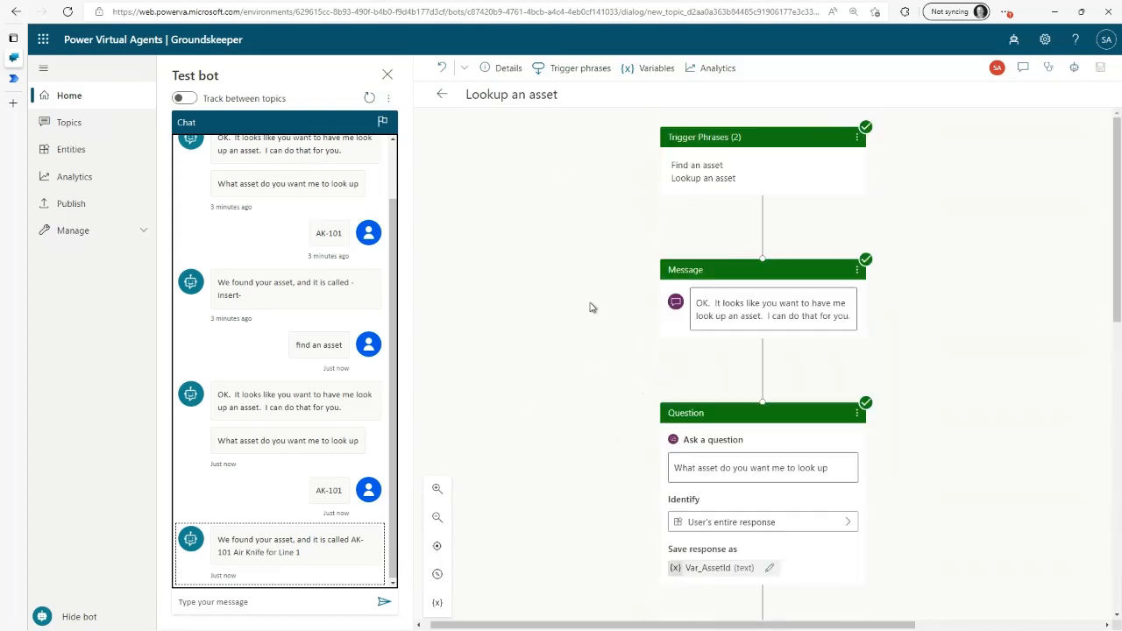
Publish the latest content of the Groundskeeper bot.
left_click(74, 232)
left_click(92, 261)
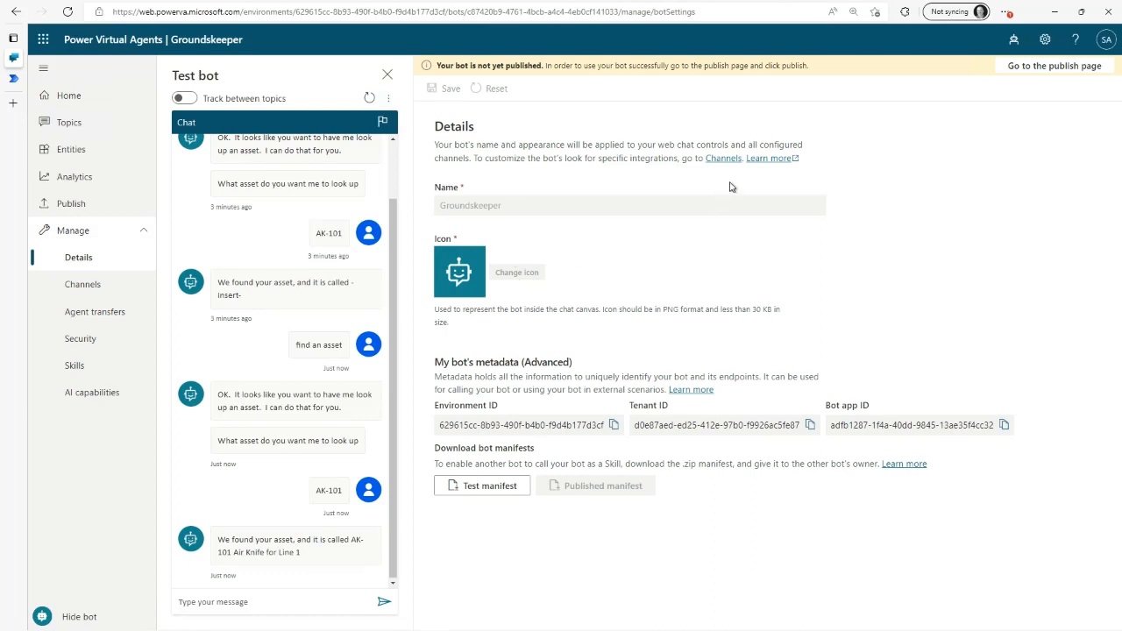
left_click(1020, 69)
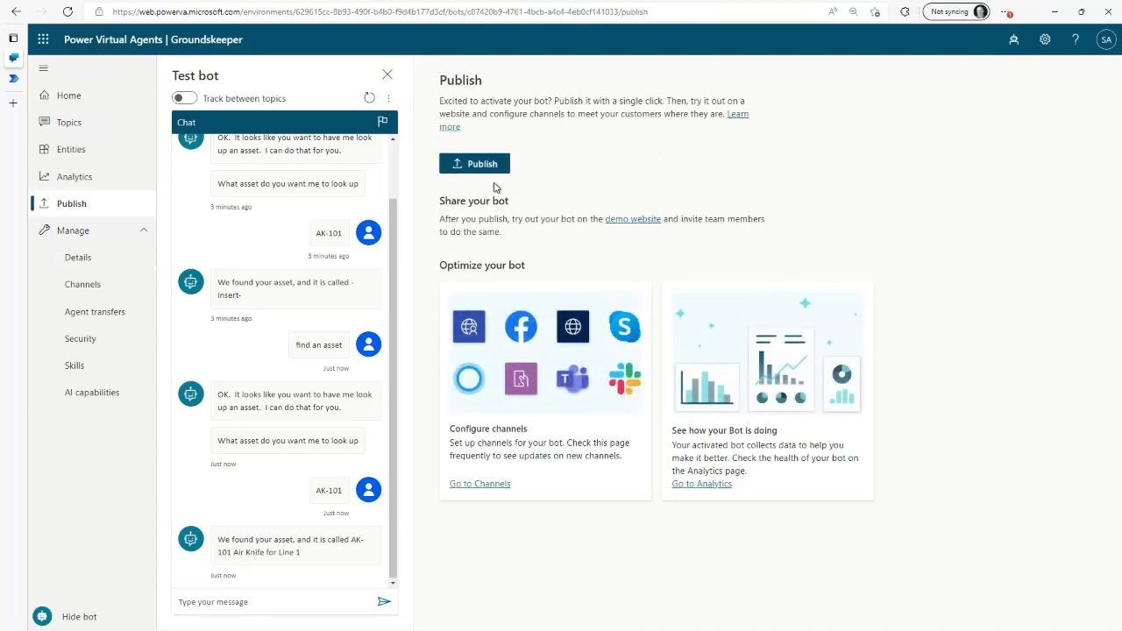
left_click(483, 166)
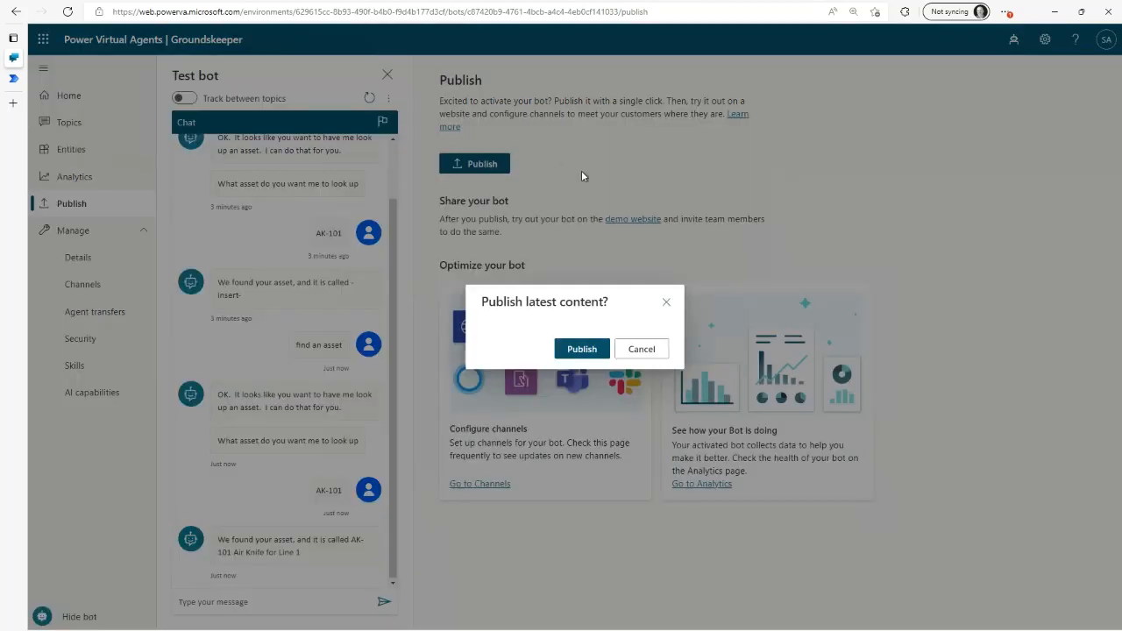
left_click(589, 349)
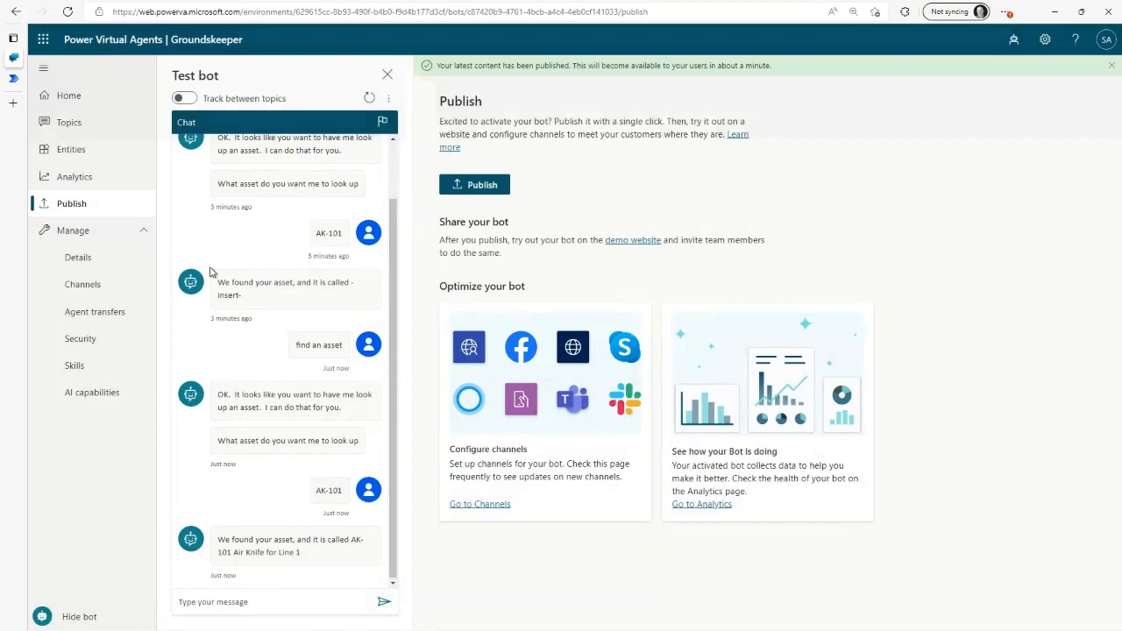
Try to replace the bot's icon in its details with the groundskeeper character PNG from the Pictures folder.
left_click(78, 259)
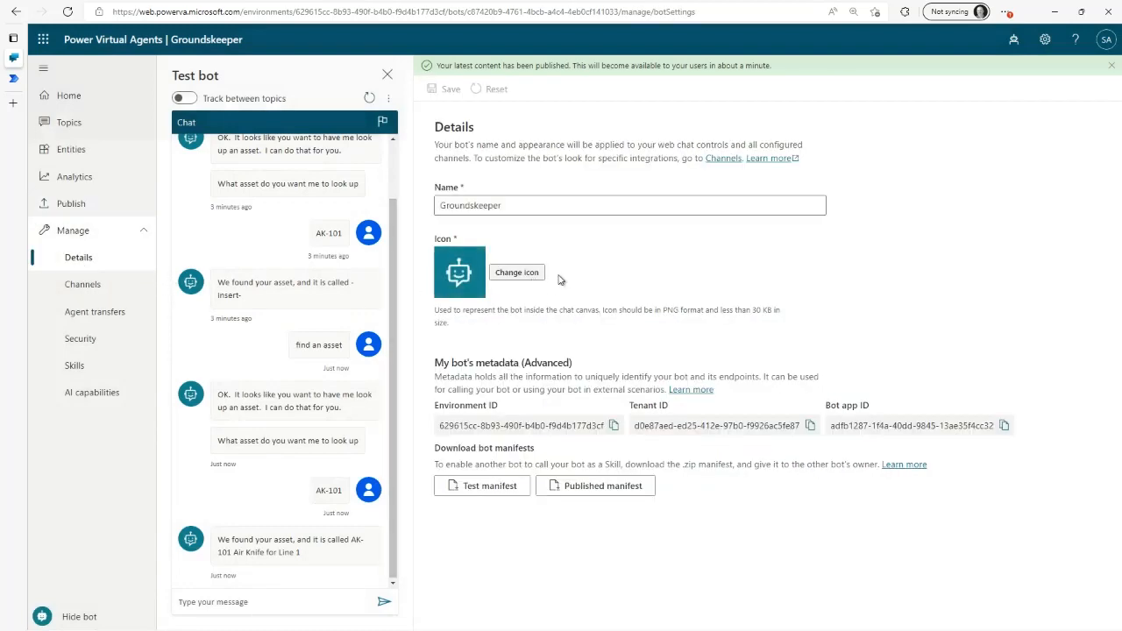
left_click(517, 273)
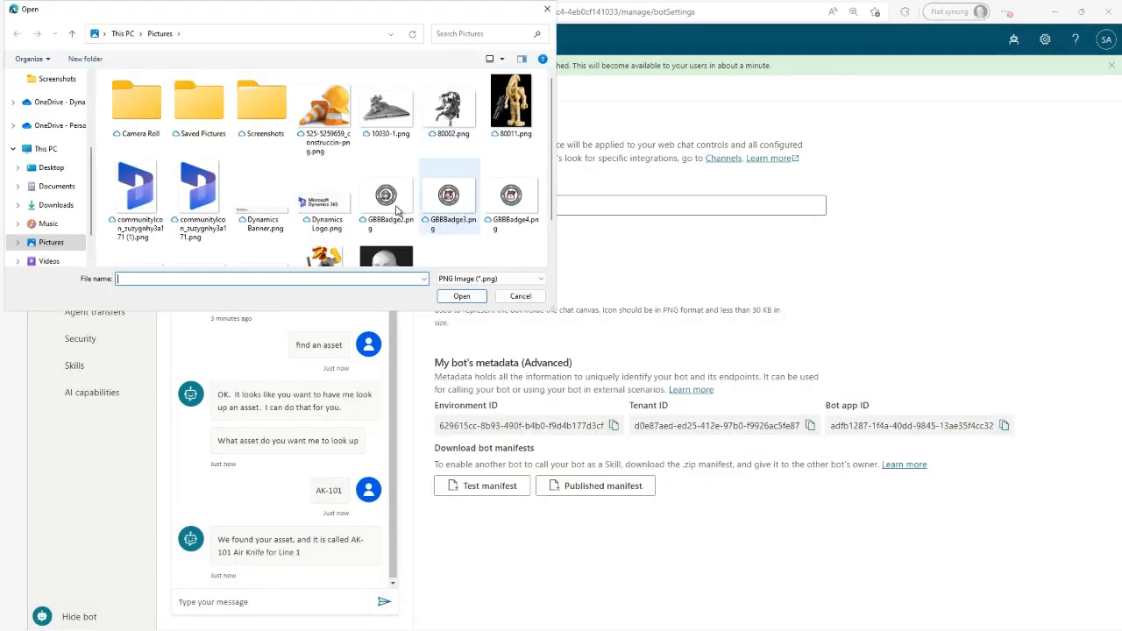
double_click(326, 257)
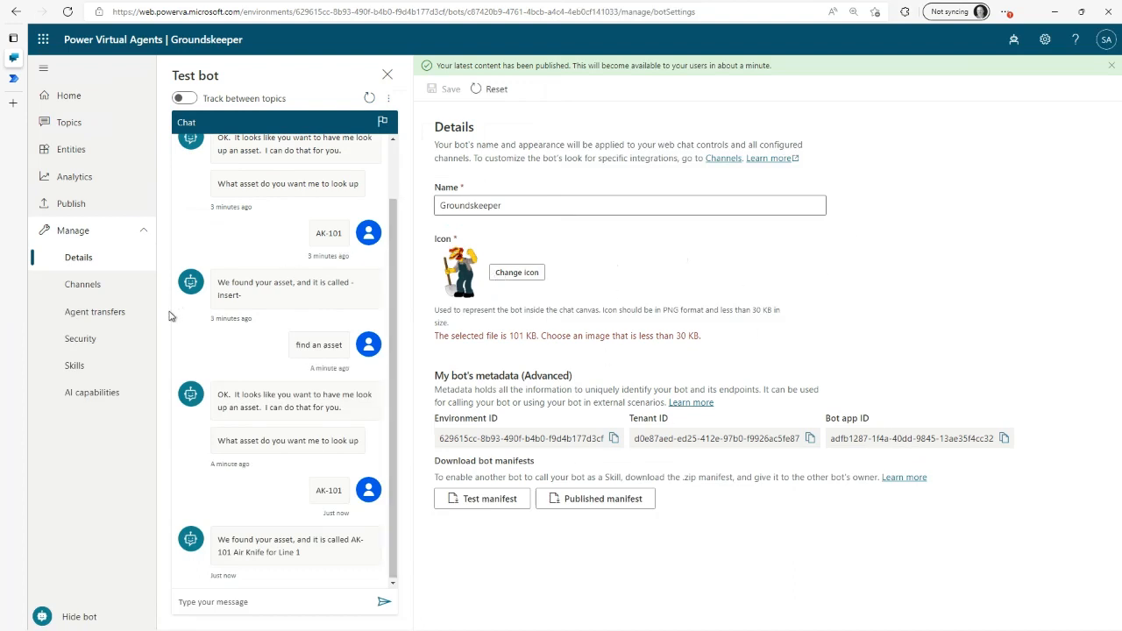
left_click(549, 206)
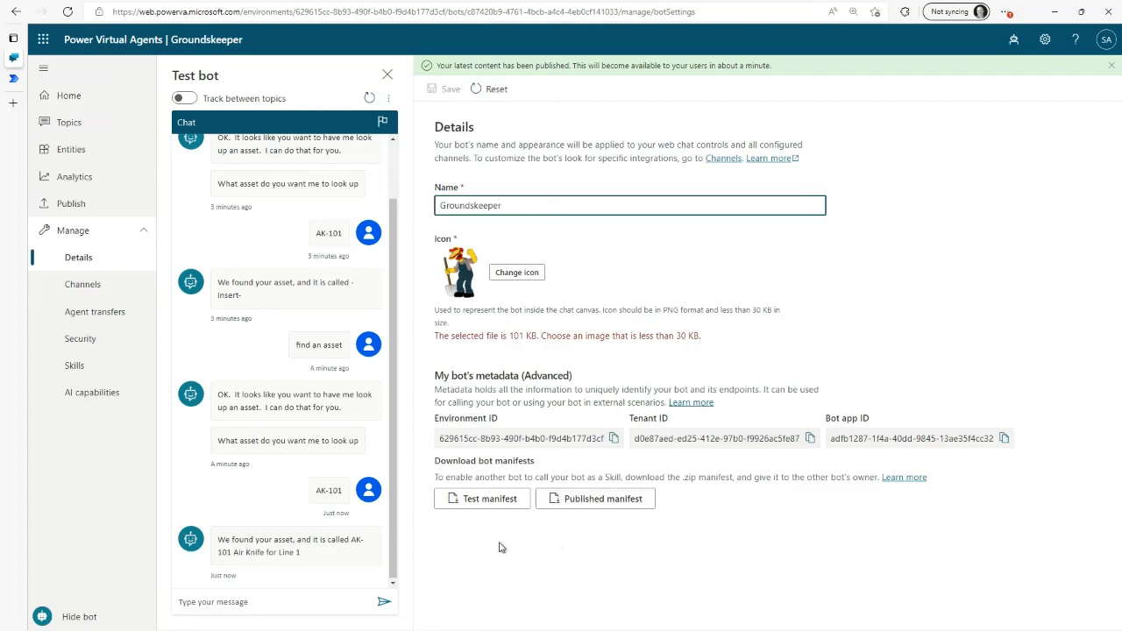
Copy the share link of the bot's Demo website channel and open it in a new browser tab.
left_click(80, 290)
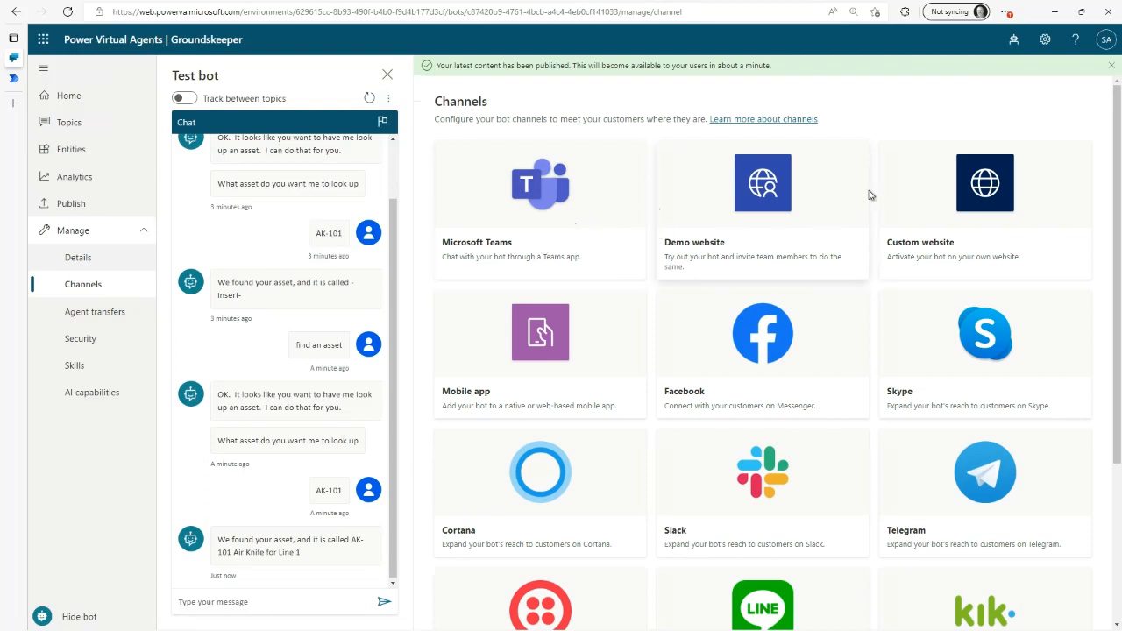
left_click(761, 172)
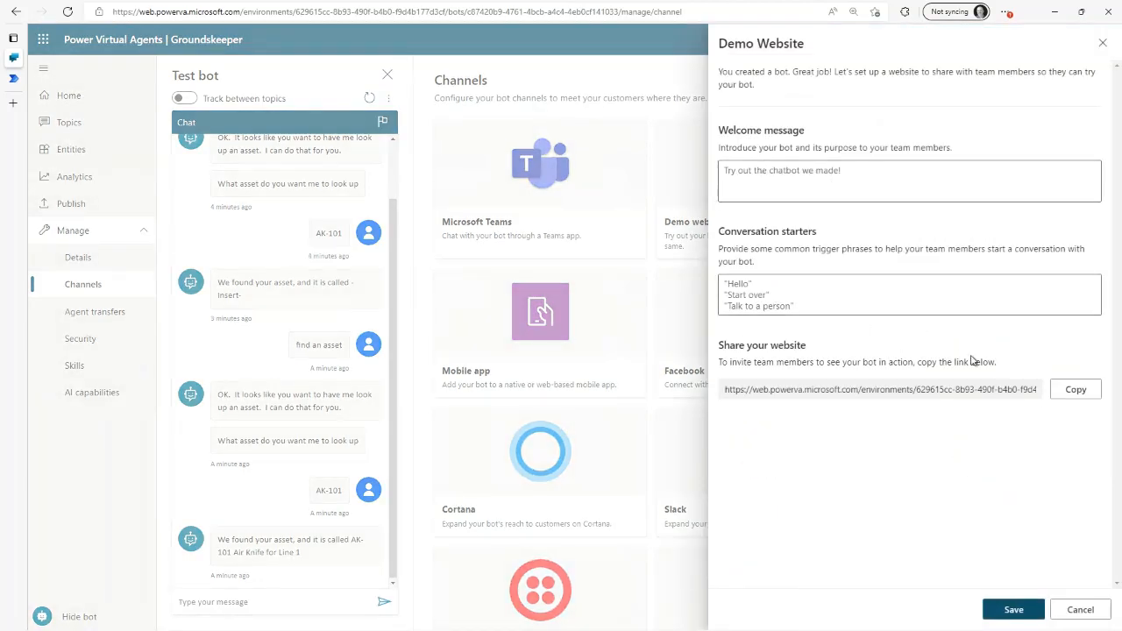
left_click(1076, 389)
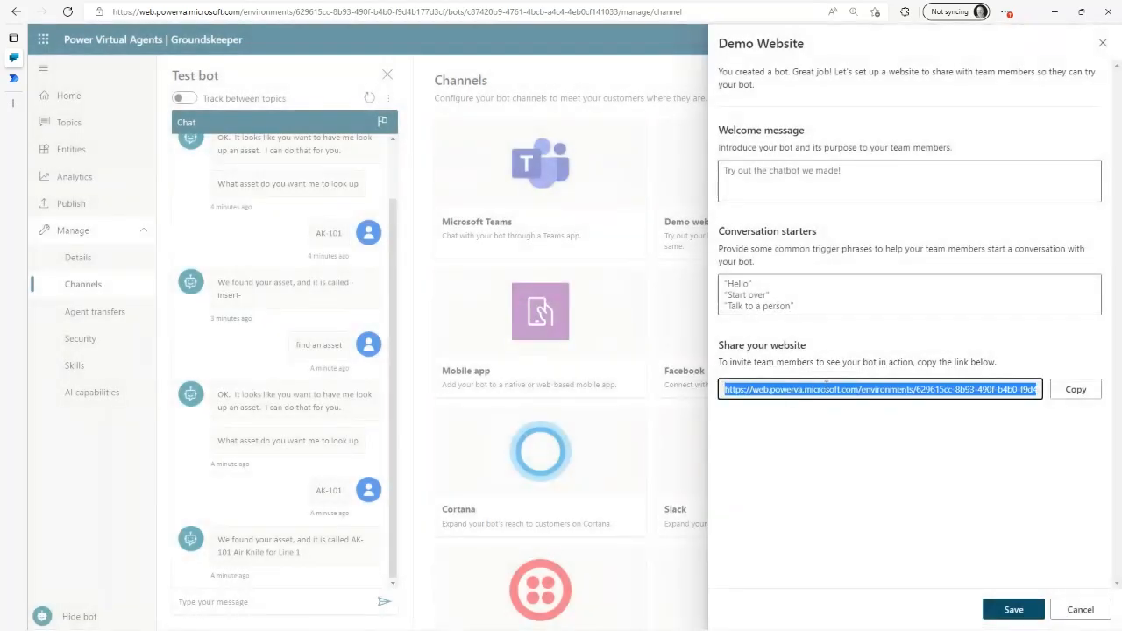
left_click(17, 106)
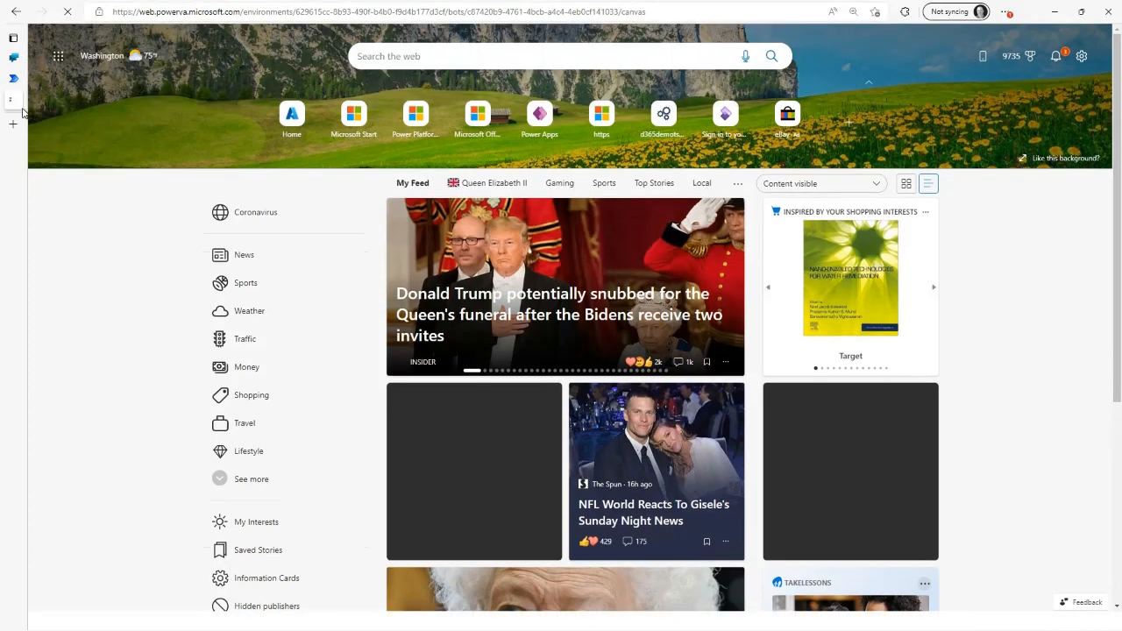
key("Return")
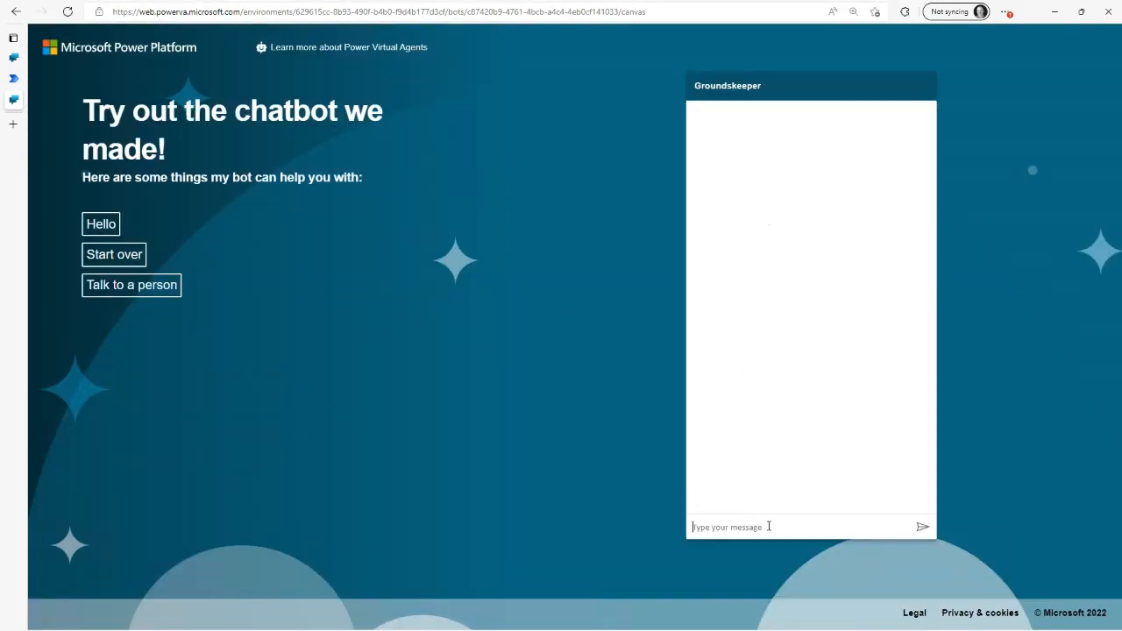
Test the bot on the demo website by sending "find an asset" and answering with AK-101.
type("t")
key("Return")
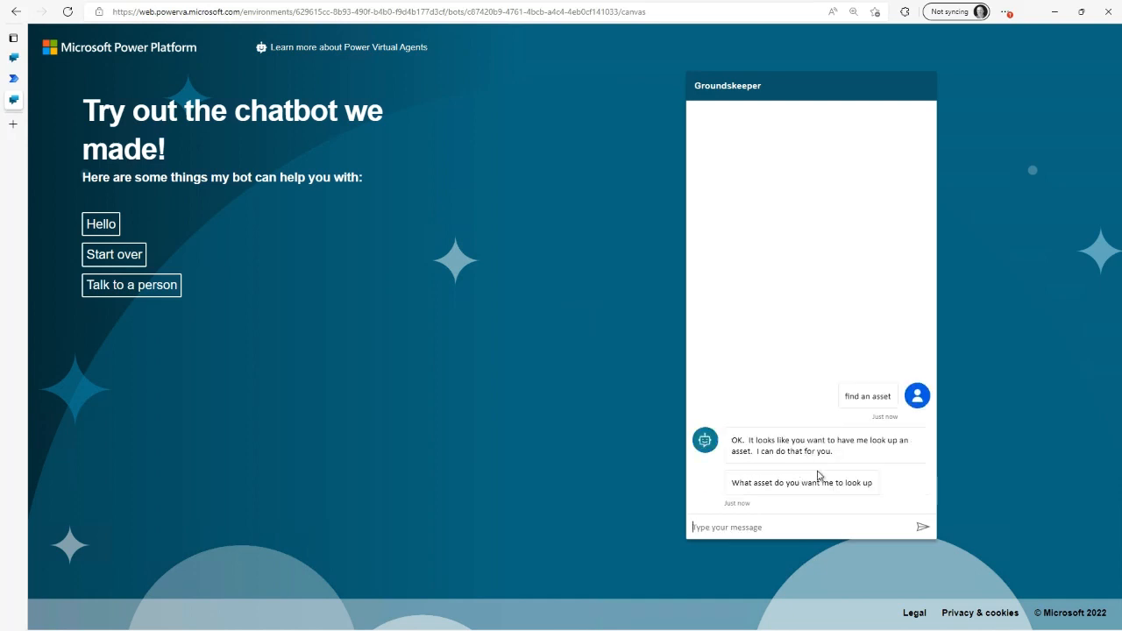
type("AK-101")
key("Return")
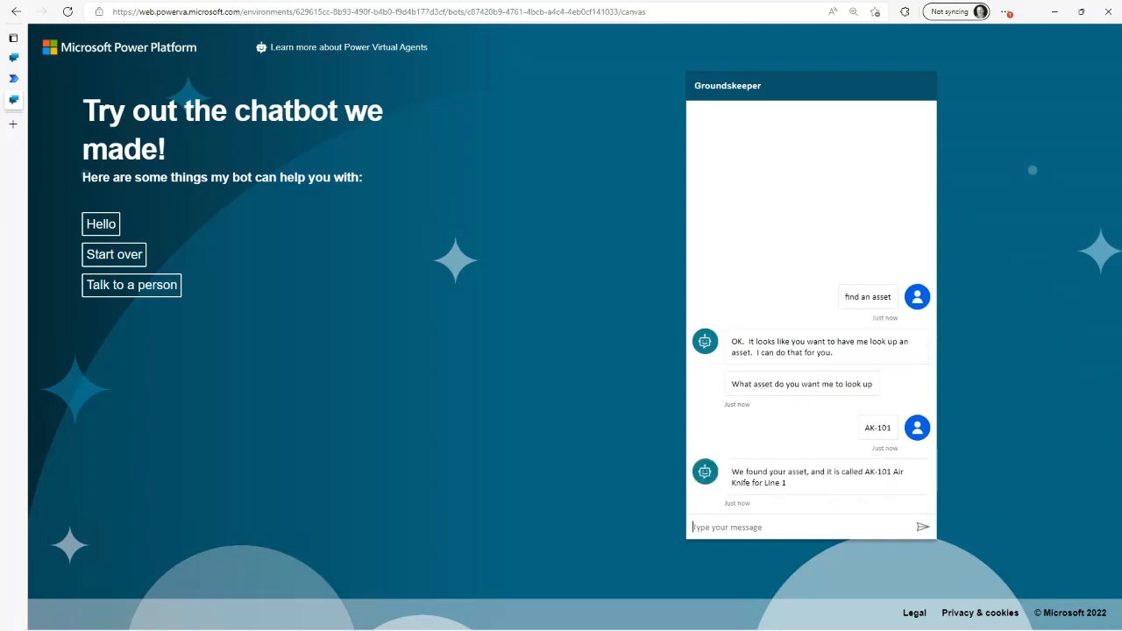
Return to the bot's channels, close the Demo website settings without saving, and turn on the Microsoft Teams channel.
mouse_move(40, 95)
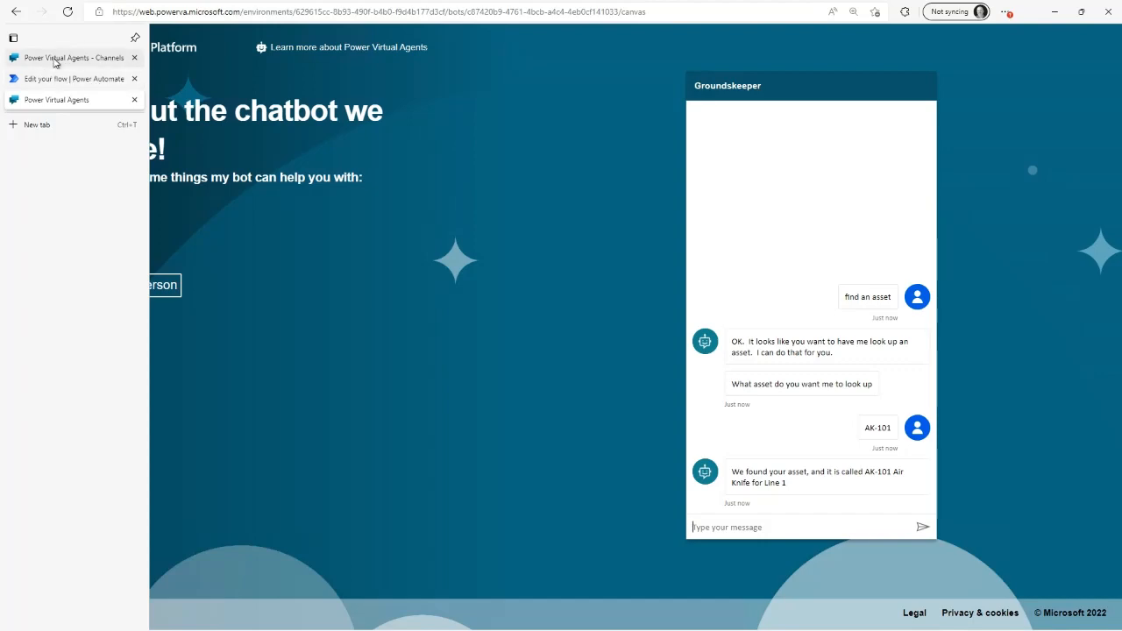
left_click(55, 59)
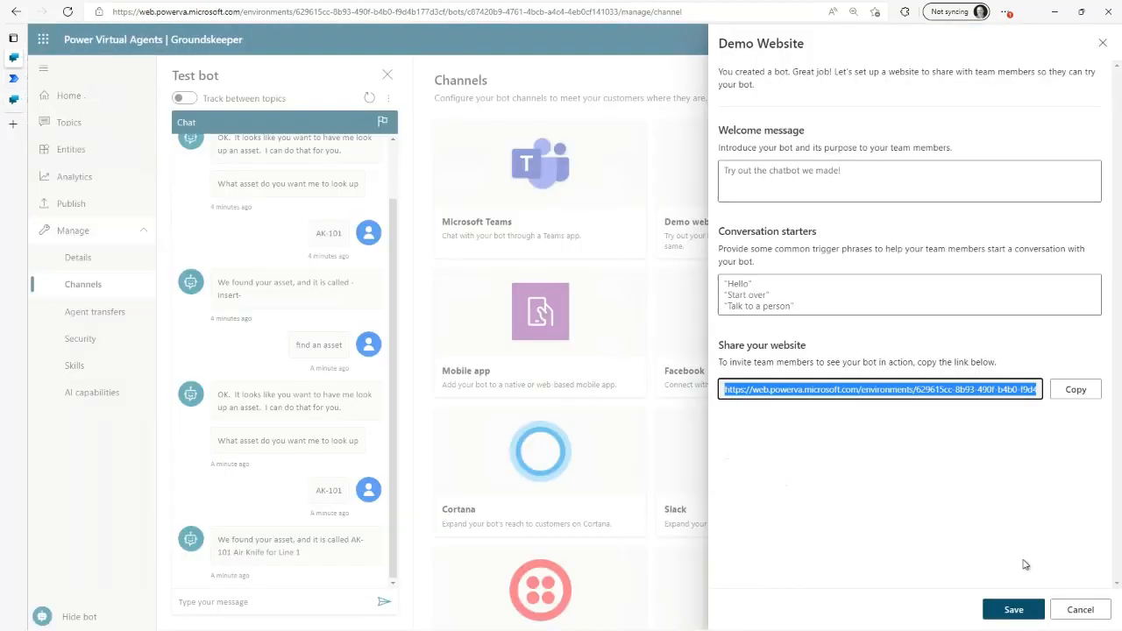
left_click(1084, 609)
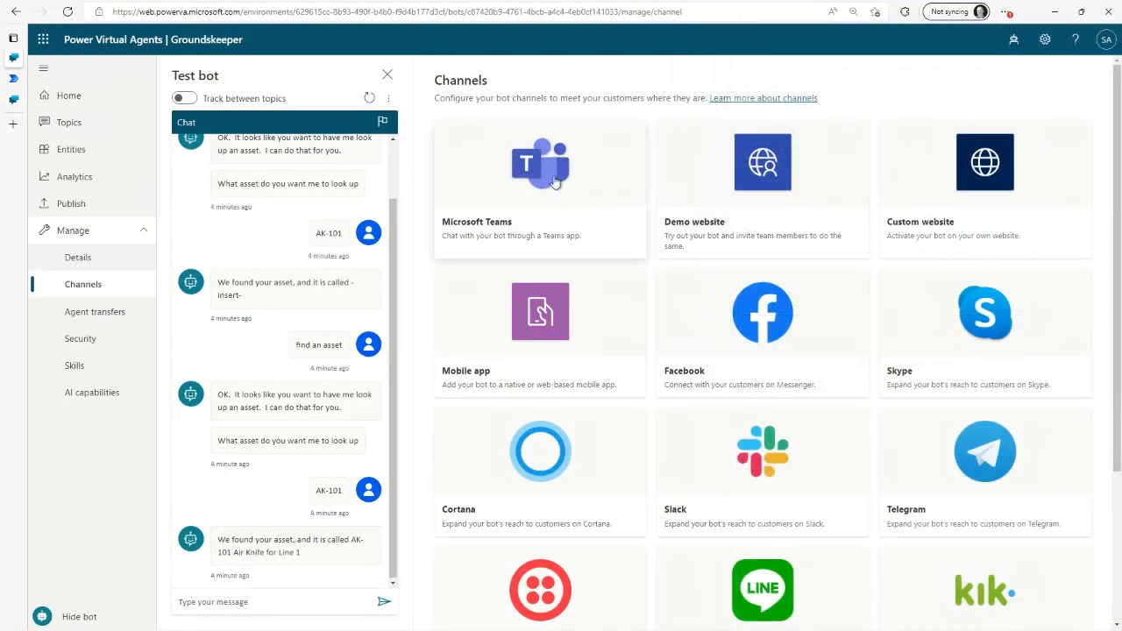
left_click(553, 181)
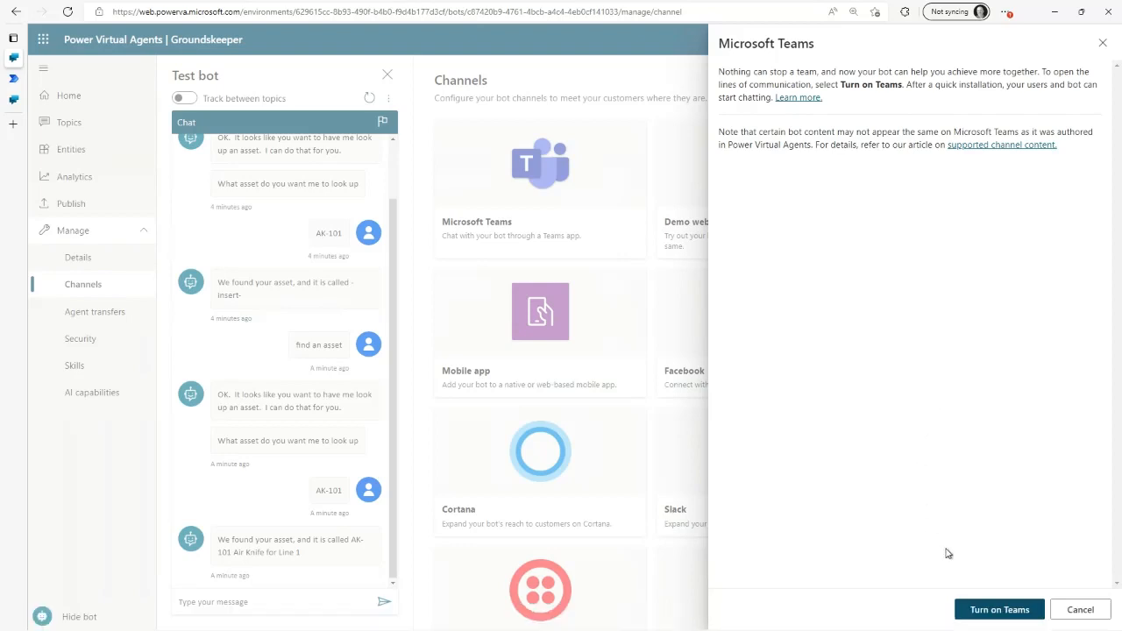
left_click(1003, 611)
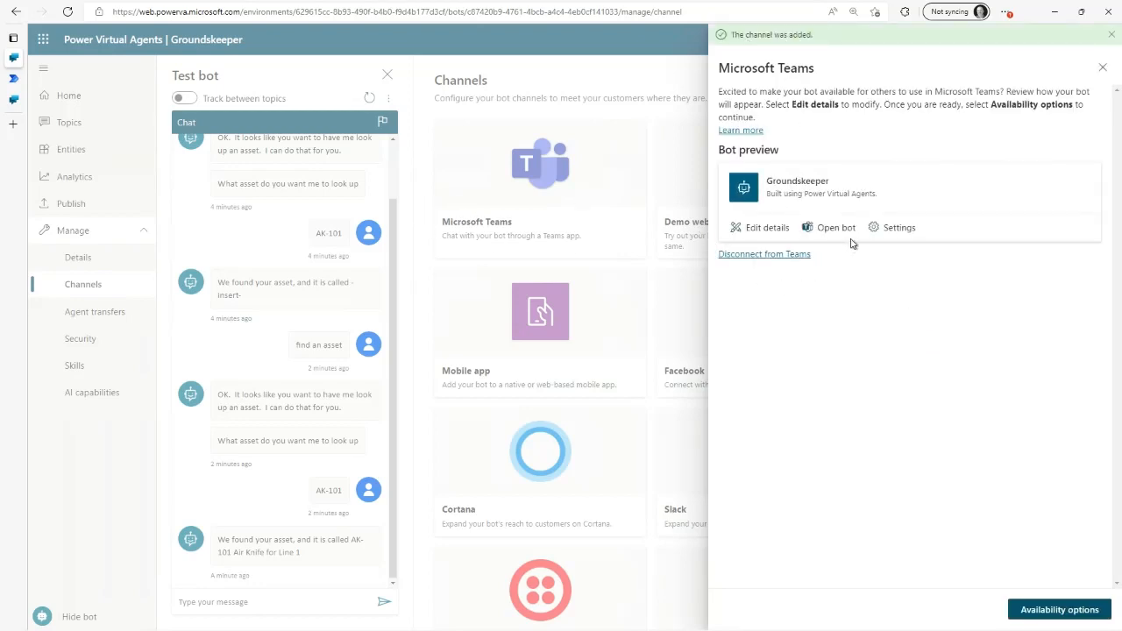
Open the Groundskeeper bot in Microsoft Teams and add it as an app.
left_click(832, 229)
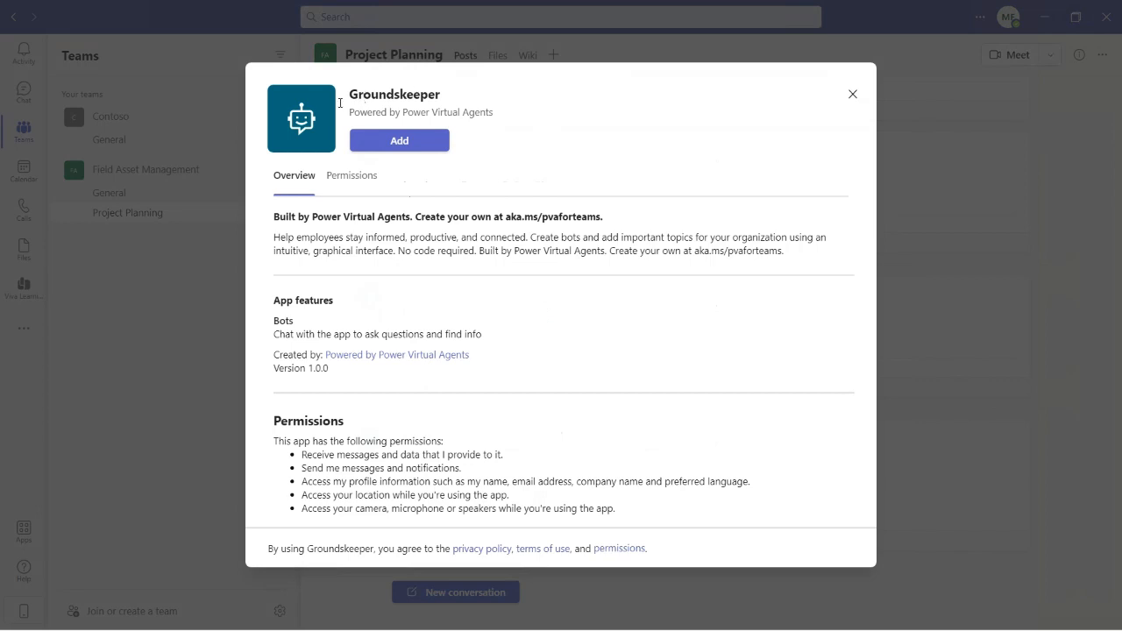
left_click(395, 142)
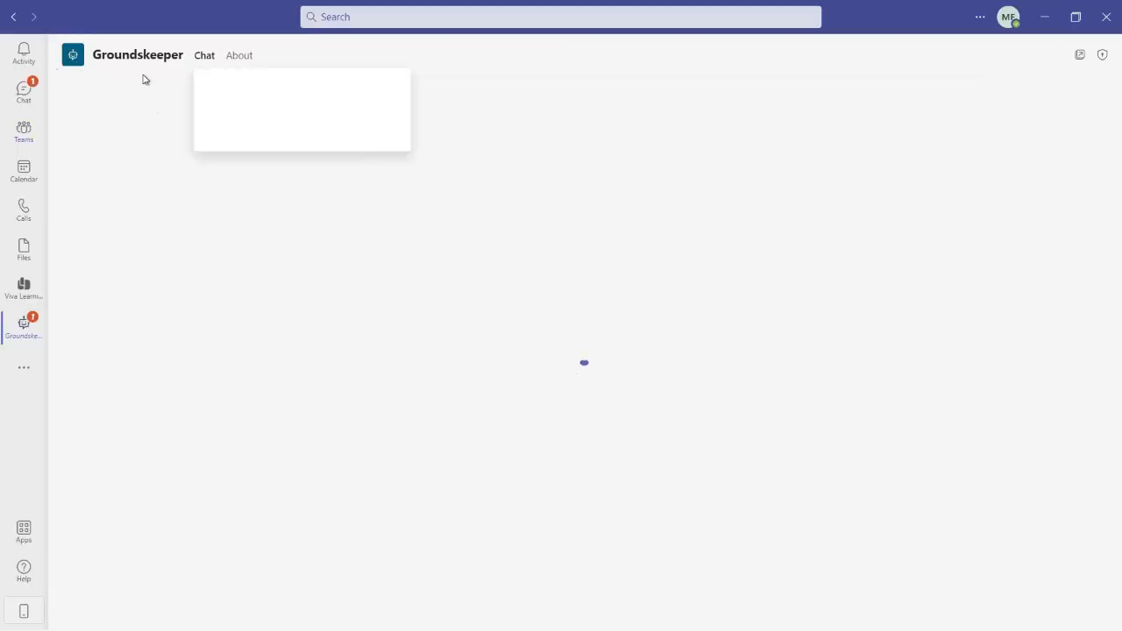
left_click(384, 128)
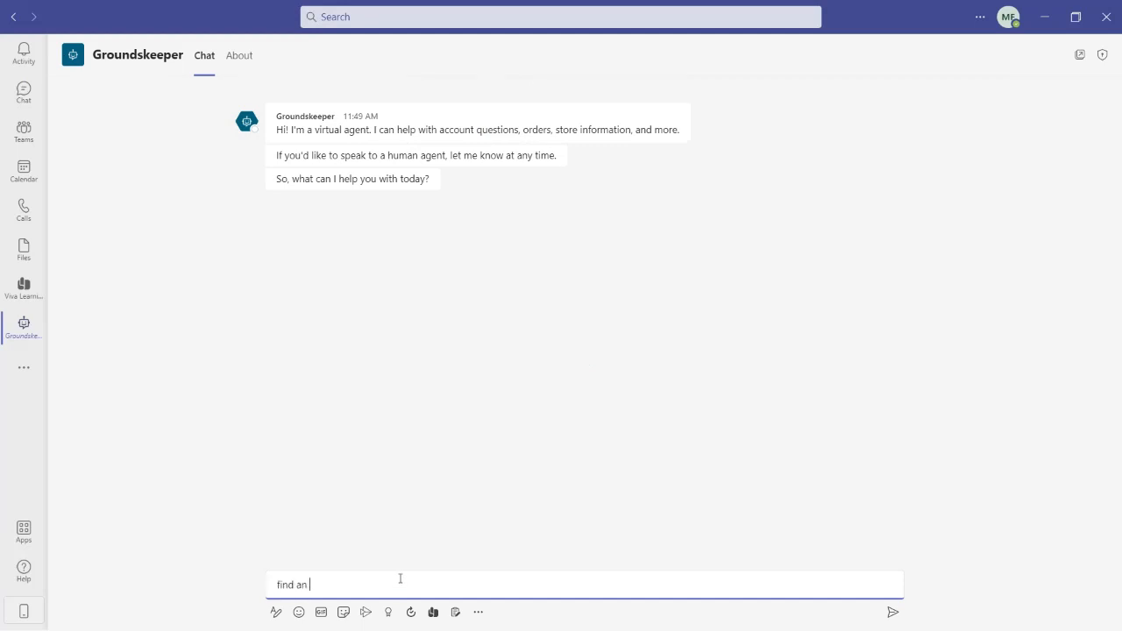
Test the bot in the Teams chat by sending "find an asset", answering with AK-101, and reading the reply.
key("Return")
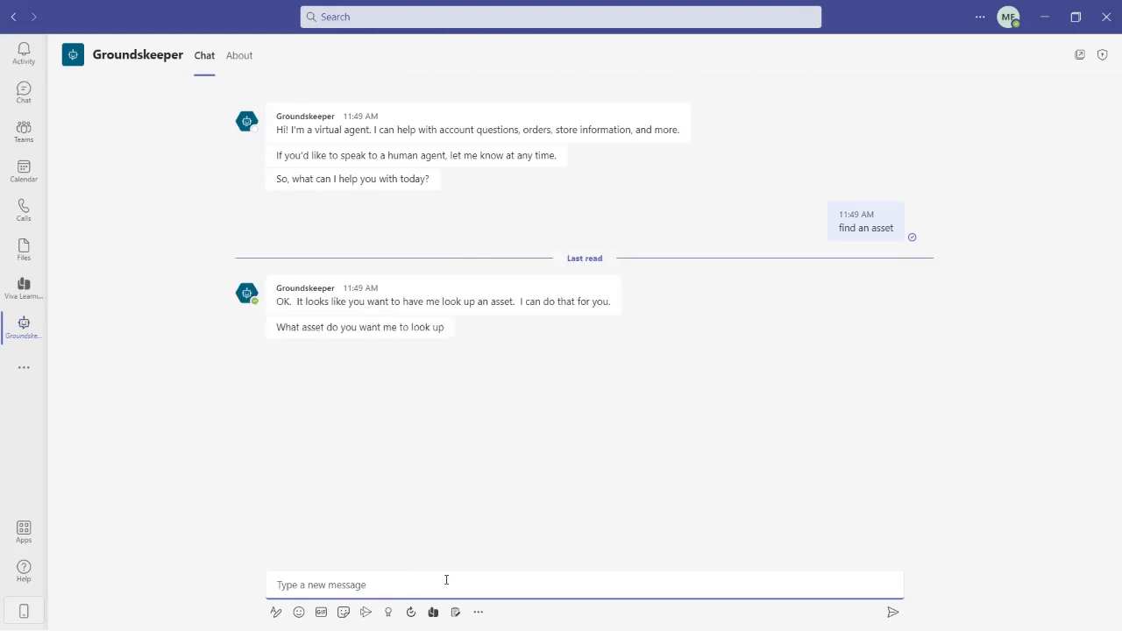
type("AK-101")
key("Return")
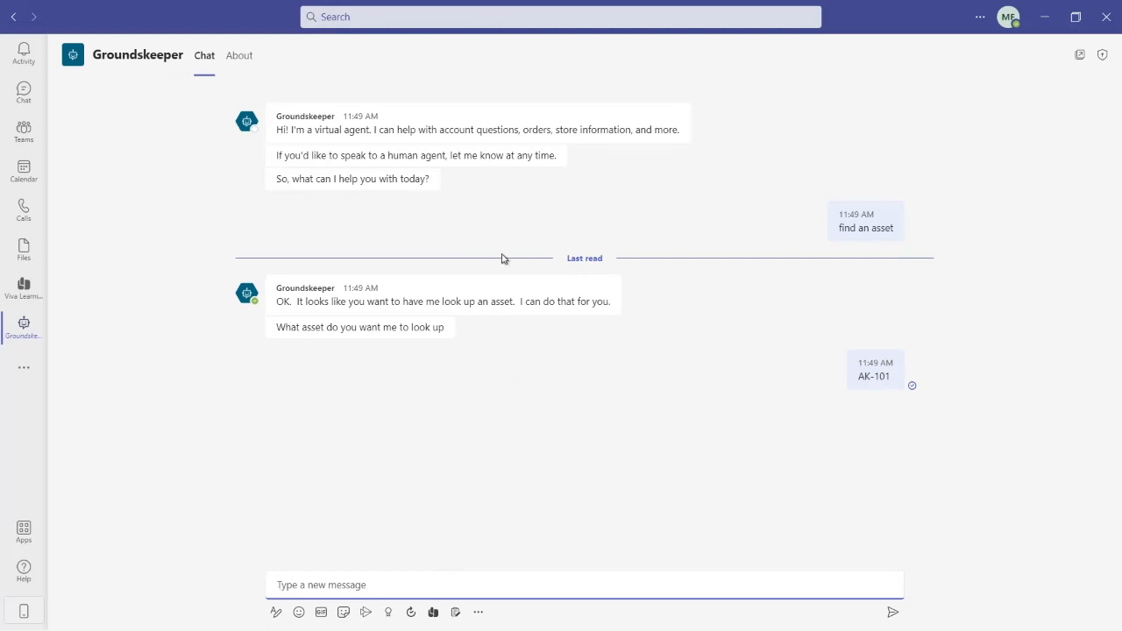
mouse_move(411, 163)
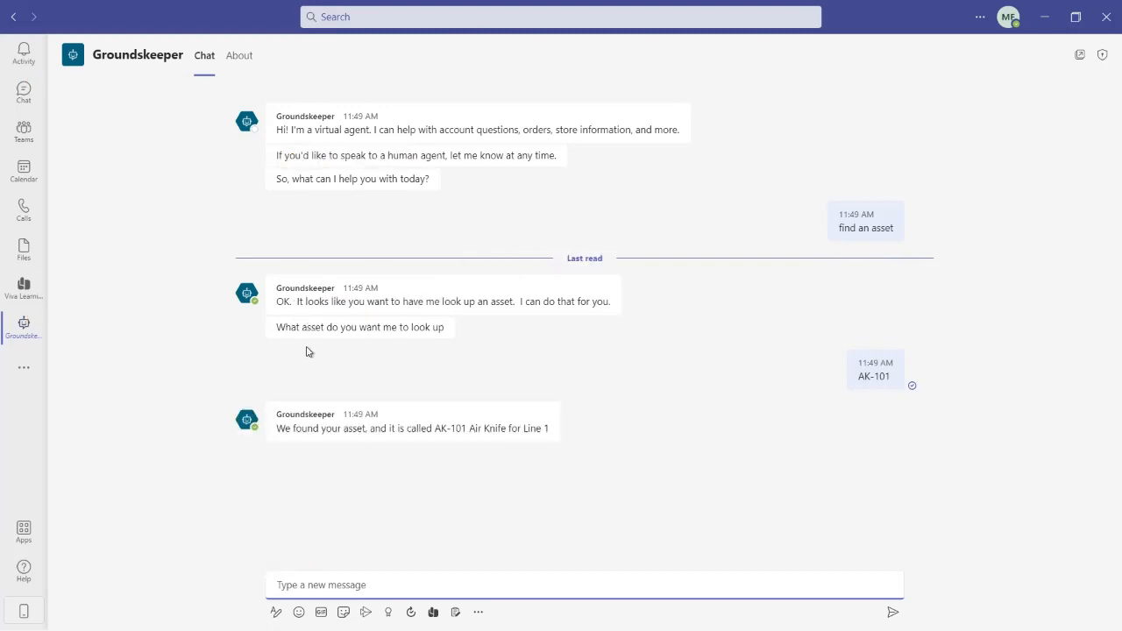
mouse_move(435, 428)
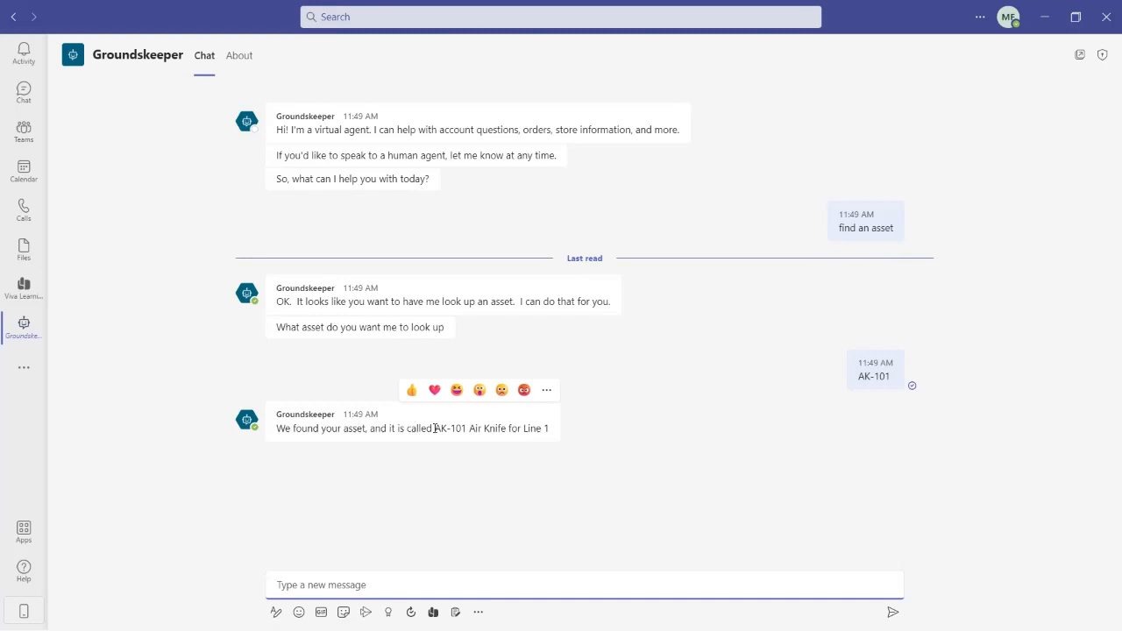